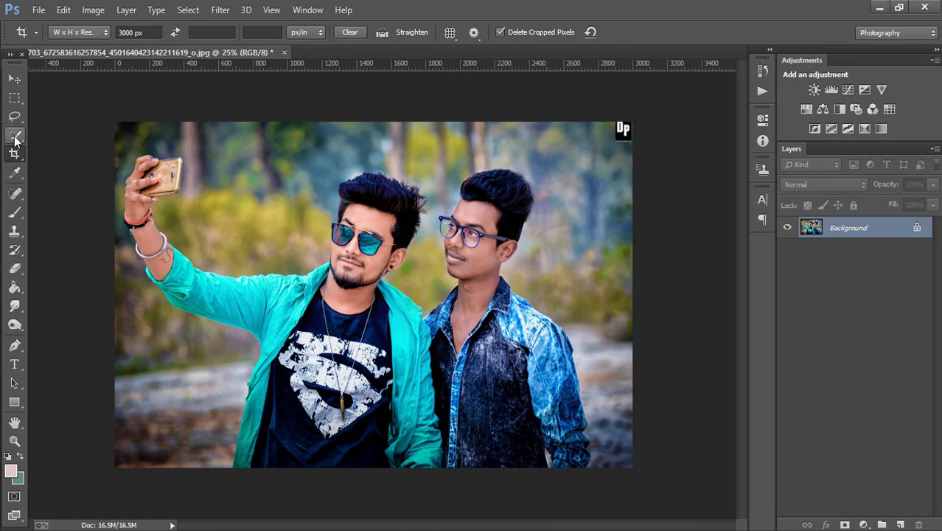
- Quick-select the left man's hair, face, jacket, raised arm, hand and phone, then zoom in to check edges
left_click(13, 135)
mouse_move(350, 187)
left_mouse_down()
mouse_move(398, 228)
mouse_move(382, 262)
left_mouse_up()
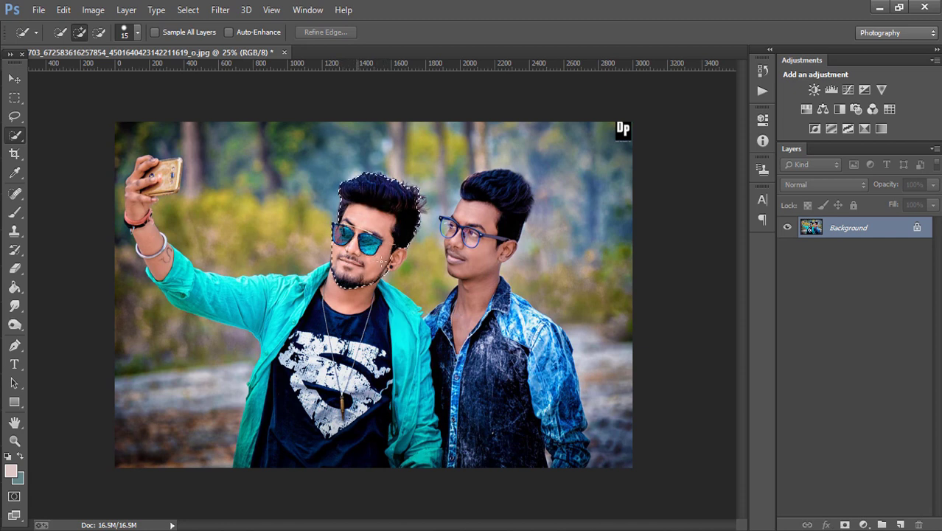
left_click_drag(346, 288, 387, 416)
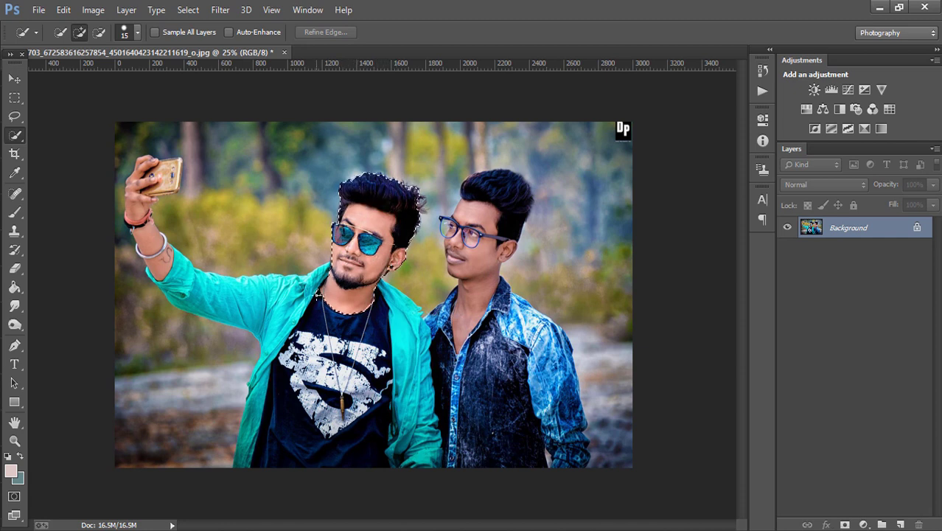
left_click_drag(389, 480, 324, 346)
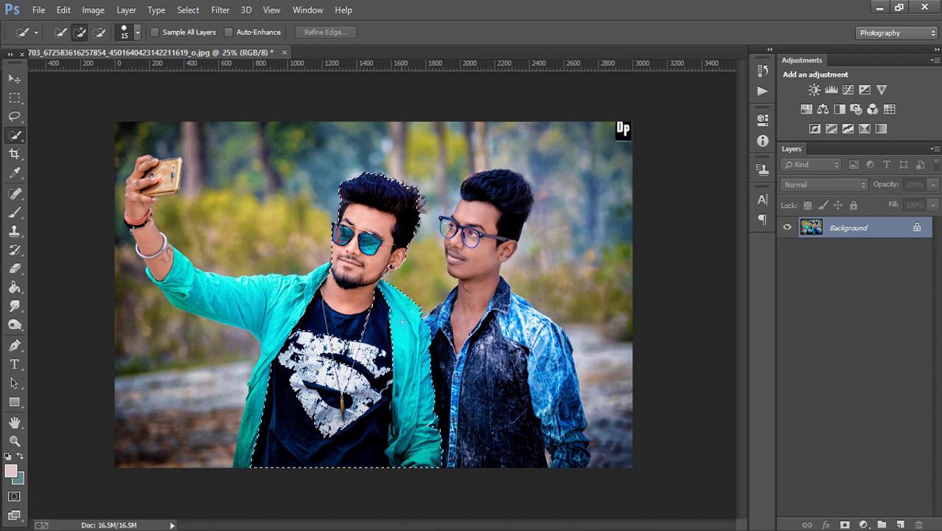
left_click_drag(292, 327, 229, 299)
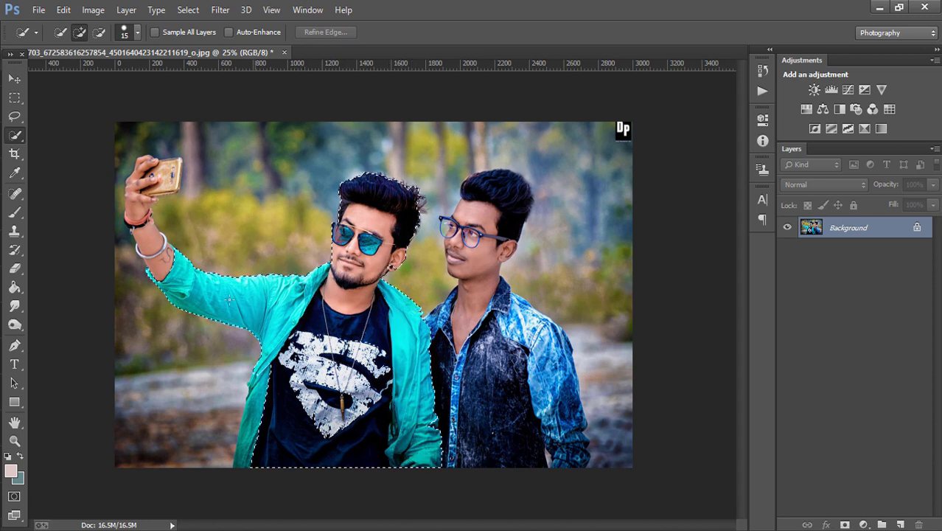
left_click_drag(156, 236, 153, 226)
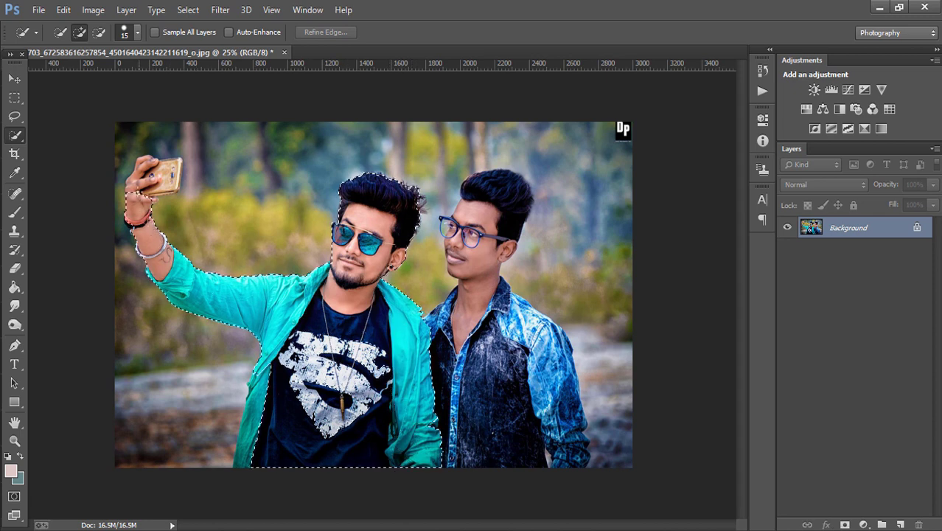
left_click_drag(139, 192, 141, 182)
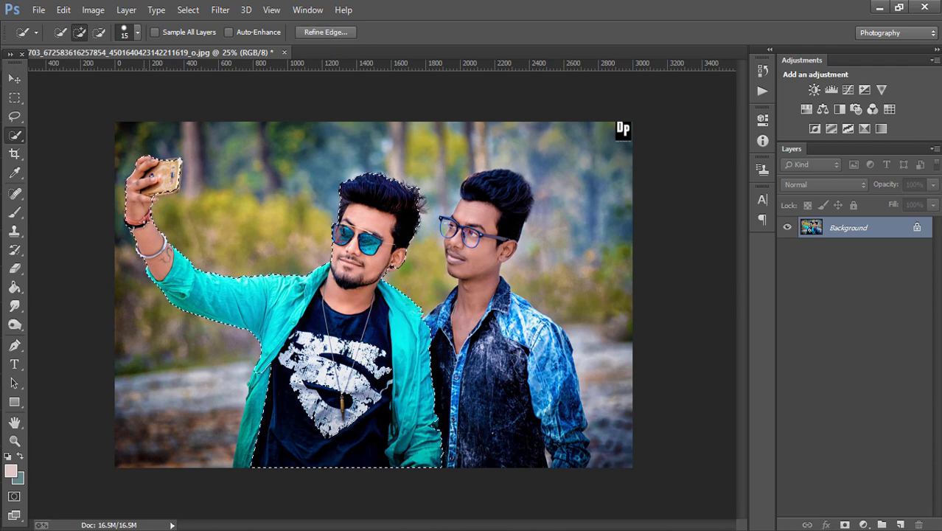
key("ctrl+plus")
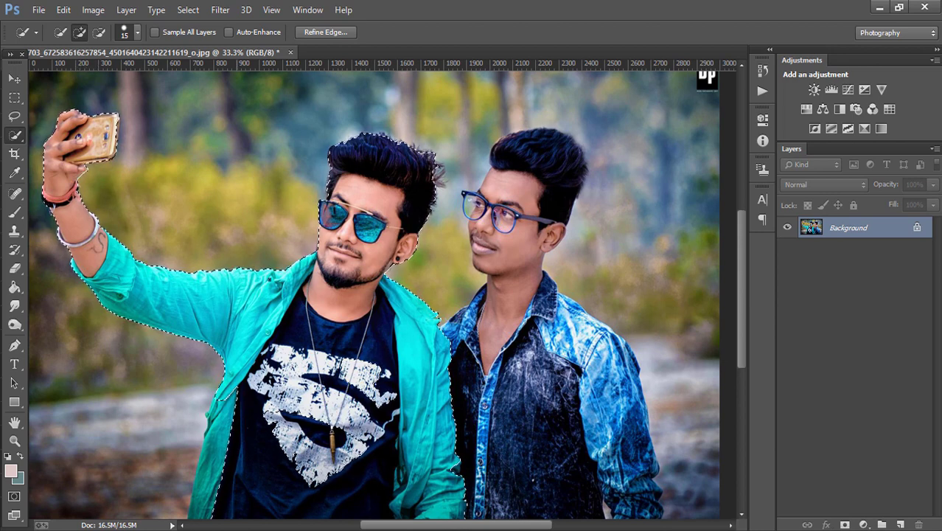
scroll(74, 175, "down", 2)
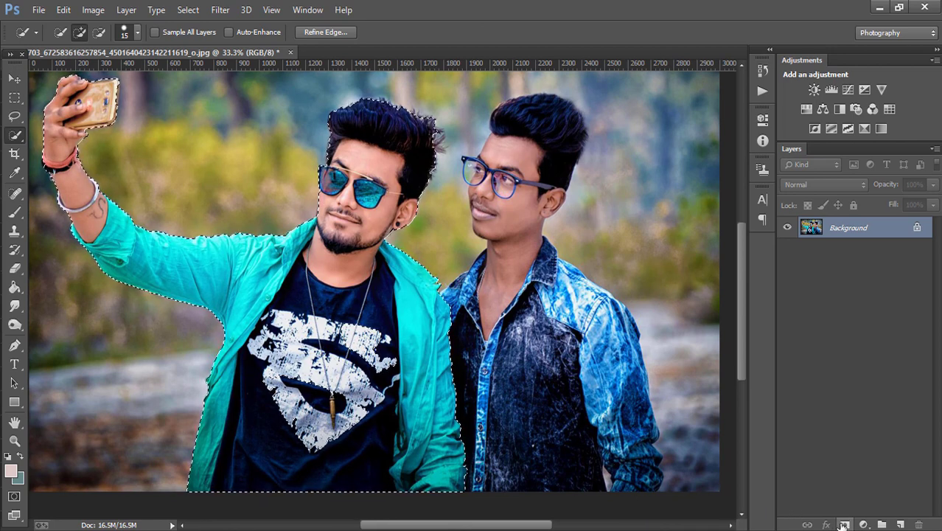
- Add hair edge, mask the man onto transparency, and refine the mask with Contrast 20
left_click(437, 141)
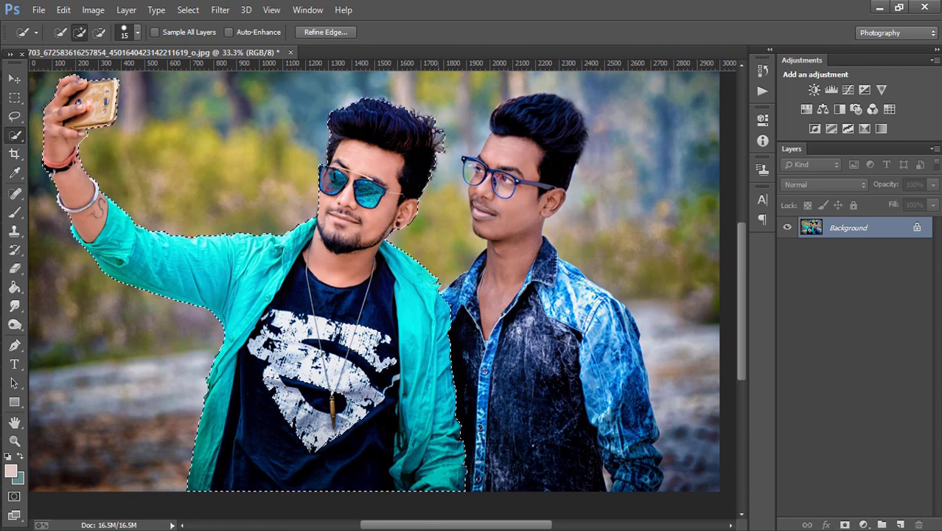
left_click(844, 524)
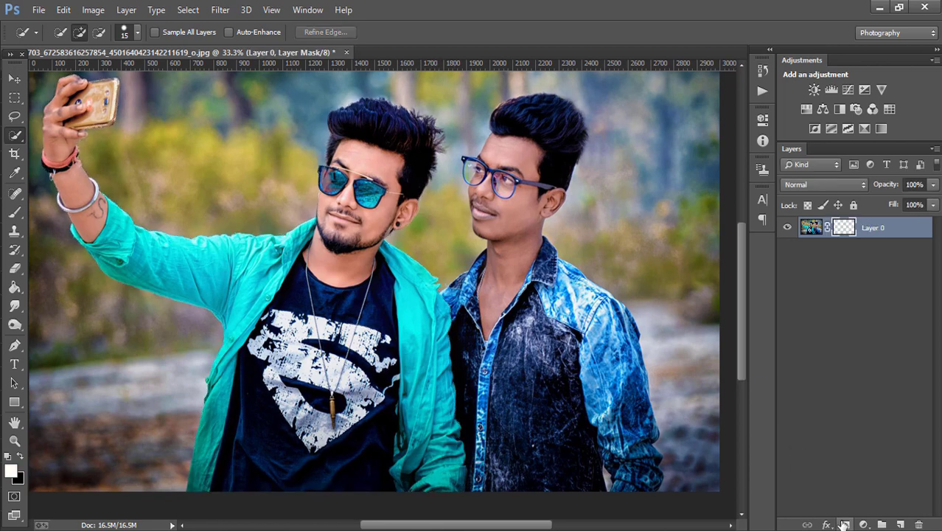
right_click(841, 228)
left_click(811, 344)
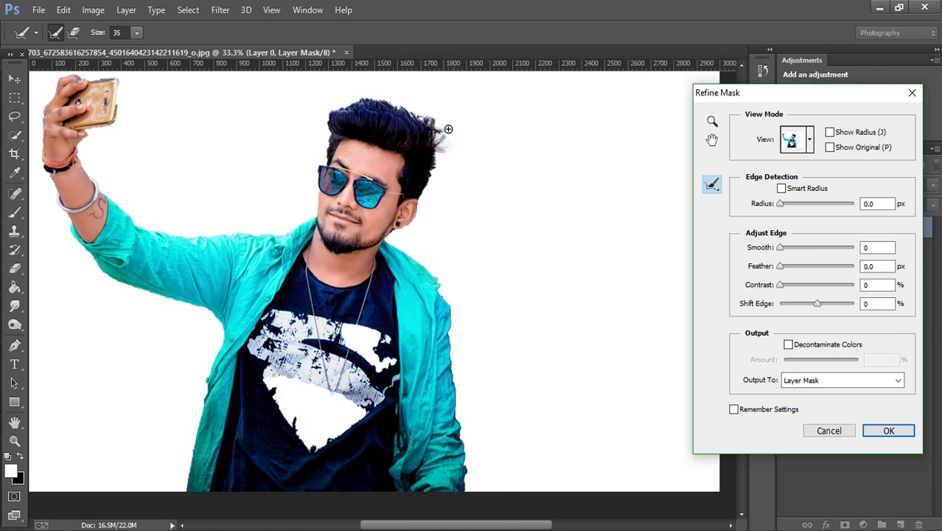
left_click(794, 285)
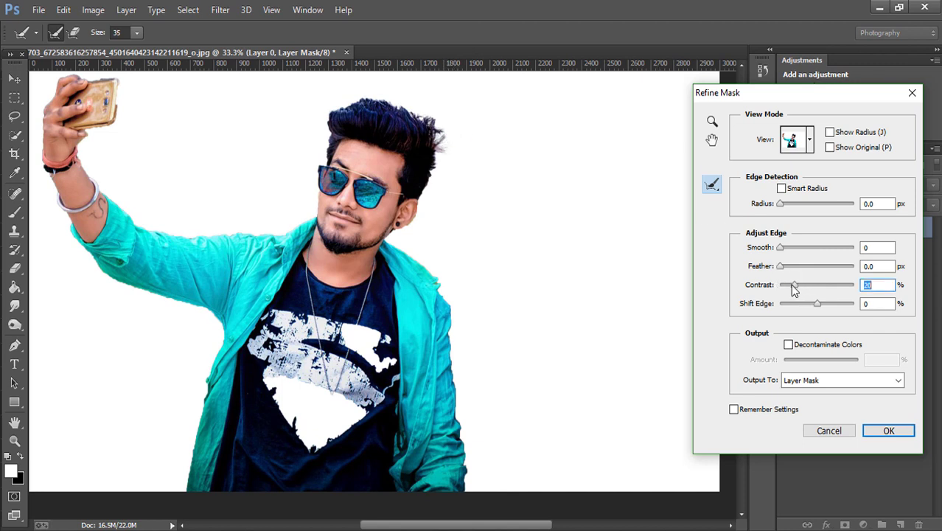
left_click(909, 433)
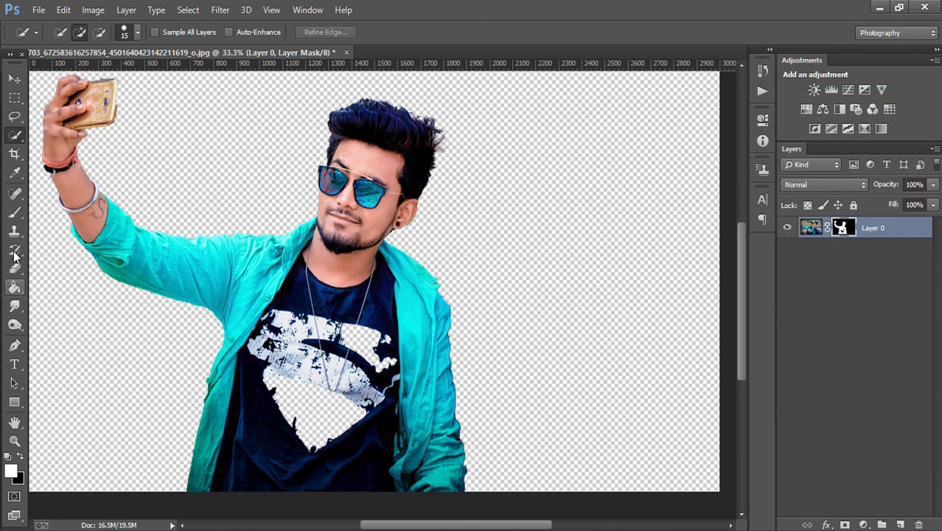
- Paint the missing shirt graphic back into the mask with an enlarged brush
left_click(14, 212)
mouse_move(349, 396)
left_mouse_down()
mouse_move(322, 415)
mouse_move(369, 346)
left_mouse_up()
key("bracketright")
key("bracketright")
key("bracketright")
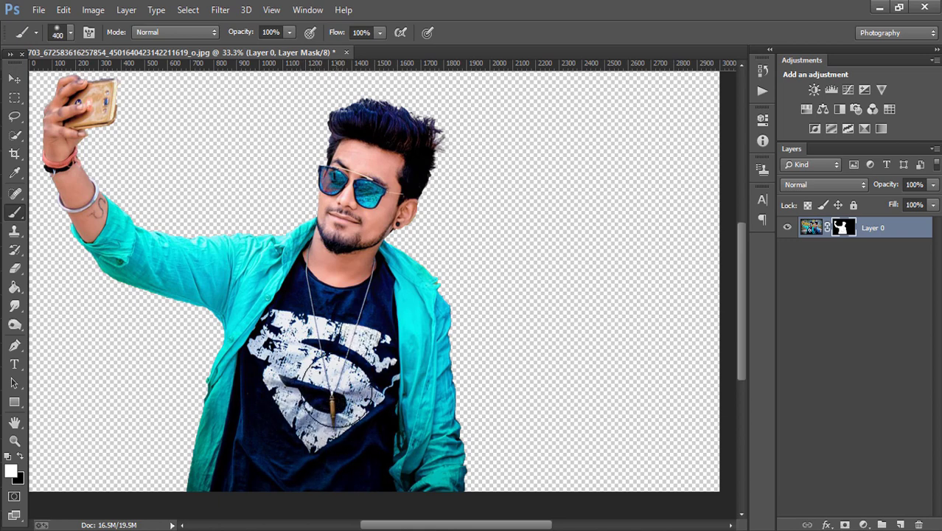
key("ctrl+minus")
key("ctrl+minus")
key("ctrl+plus")
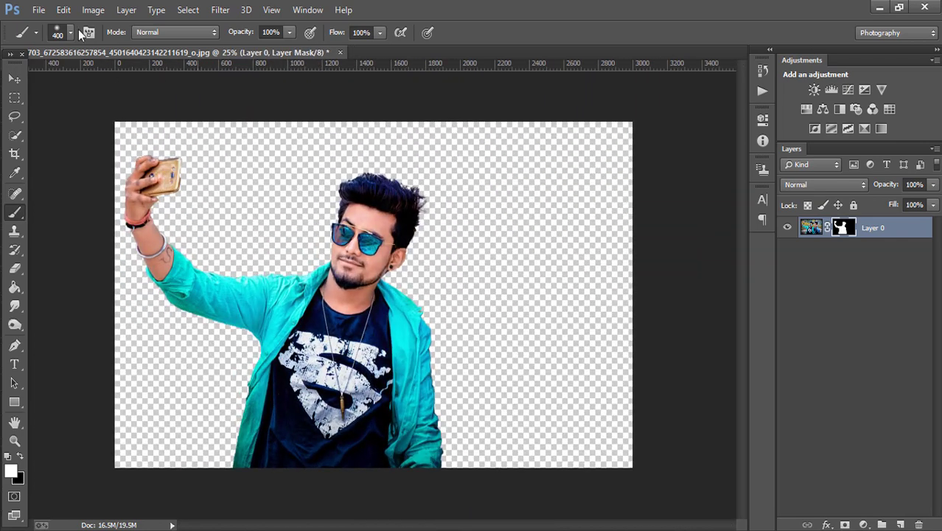
- Scale the man to about 88.7% and move him down to the bottom edge
left_click(13, 75)
left_click(165, 32)
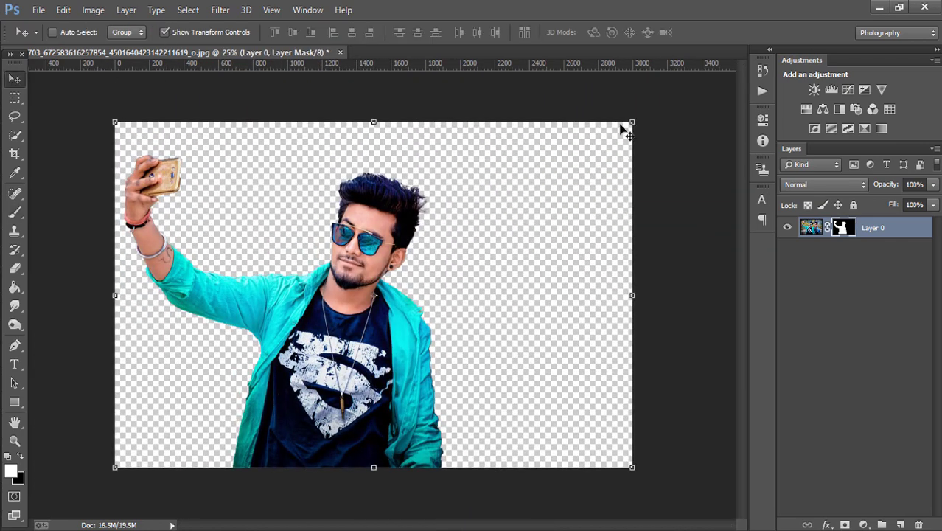
left_click_drag(632, 124, 605, 140)
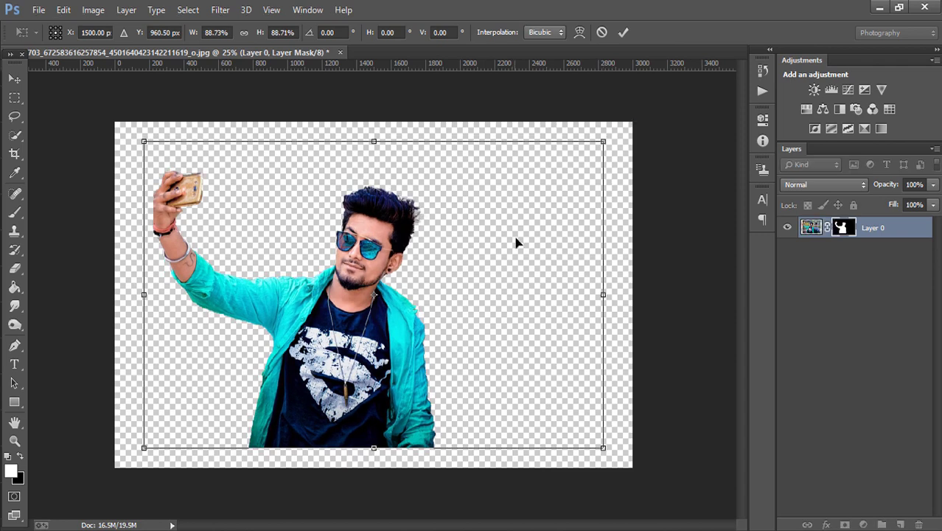
left_click_drag(515, 241, 516, 247)
left_click(624, 33)
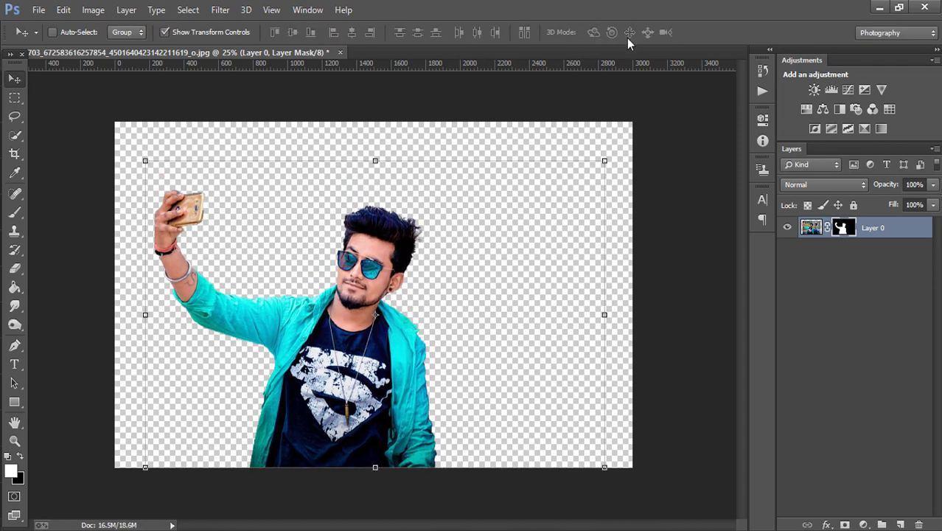
- Apply the layer mask to Layer 0 and lift his shadows with Shadows/Highlights
right_click(851, 230)
left_click(841, 273)
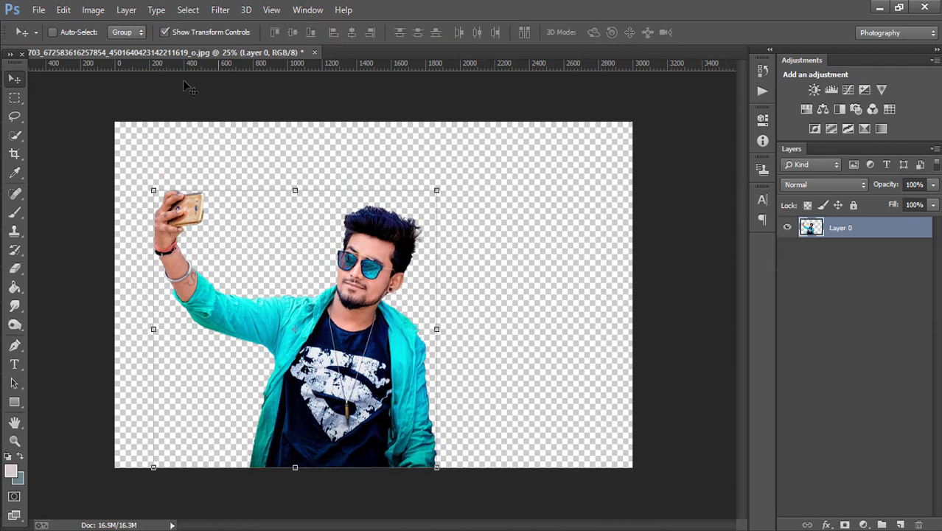
left_click(93, 10)
mouse_move(114, 47)
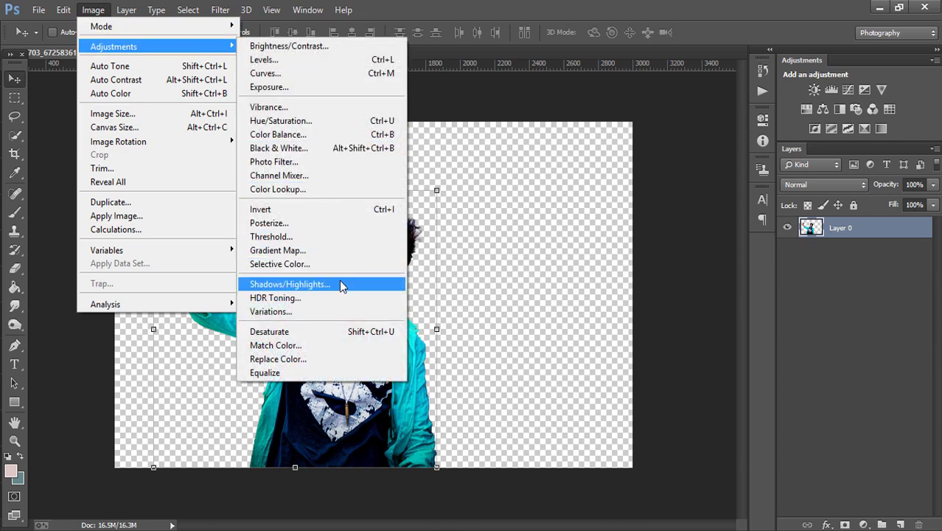
left_click(310, 283)
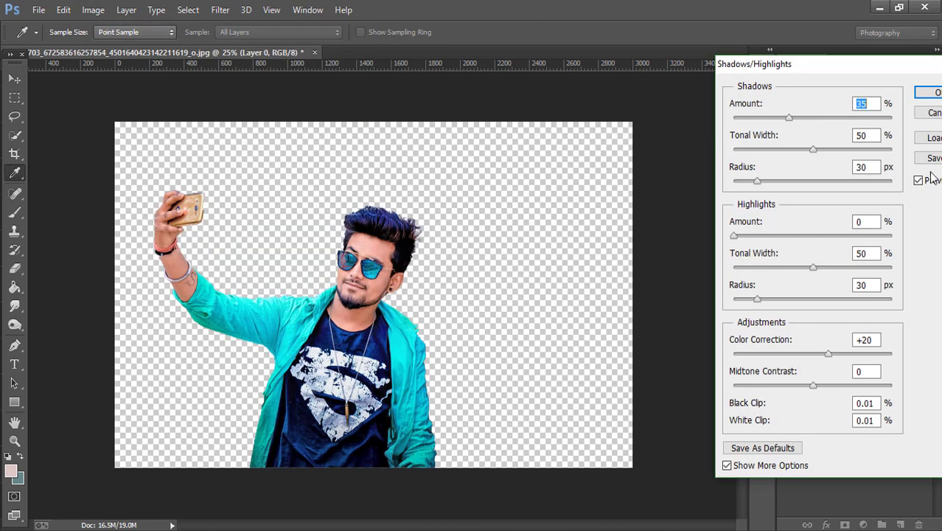
left_click(927, 93)
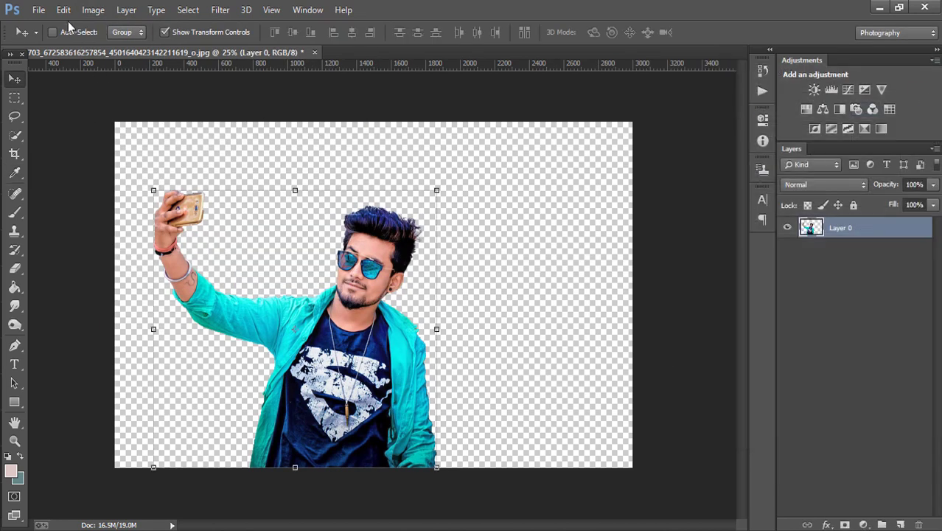
left_click(38, 10)
- Place the girl image from STOCK (E:) > New folder (6) as an embedded layer
left_click(111, 212)
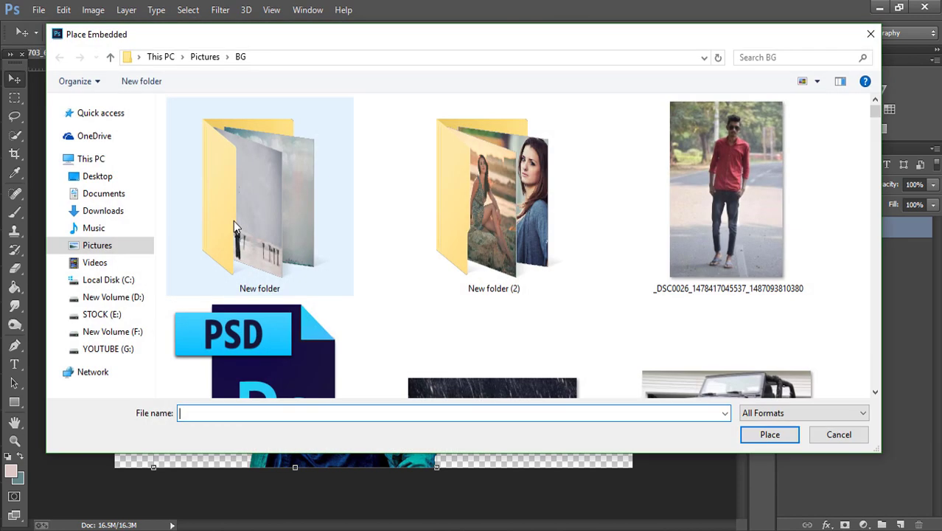
left_click(95, 314)
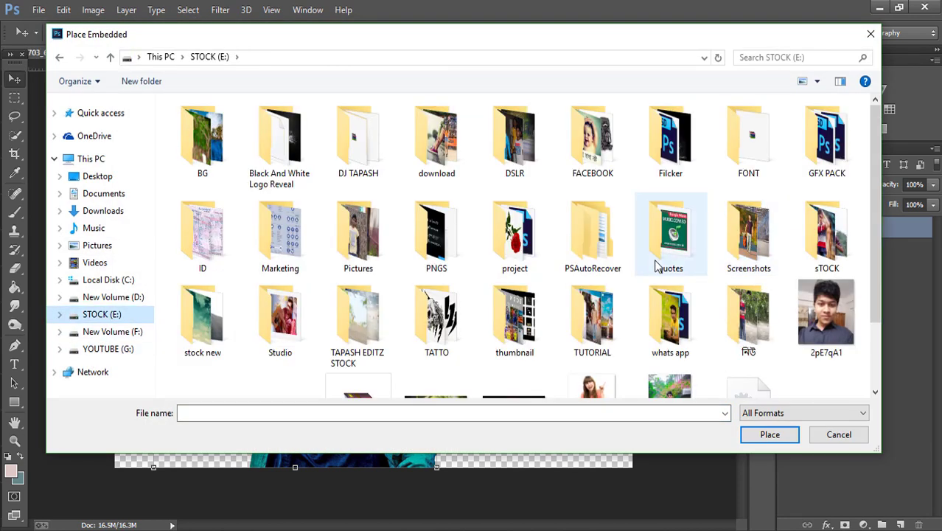
double_click(514, 235)
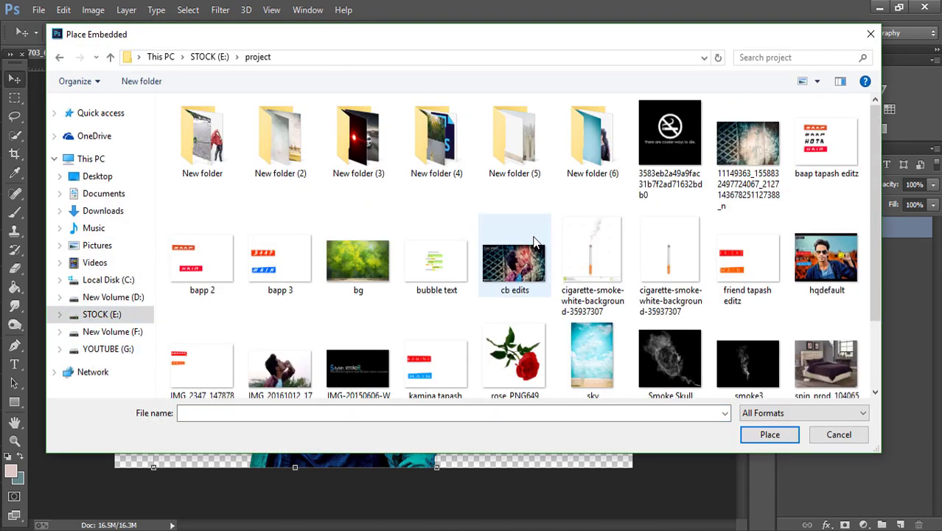
double_click(589, 169)
left_click(810, 381)
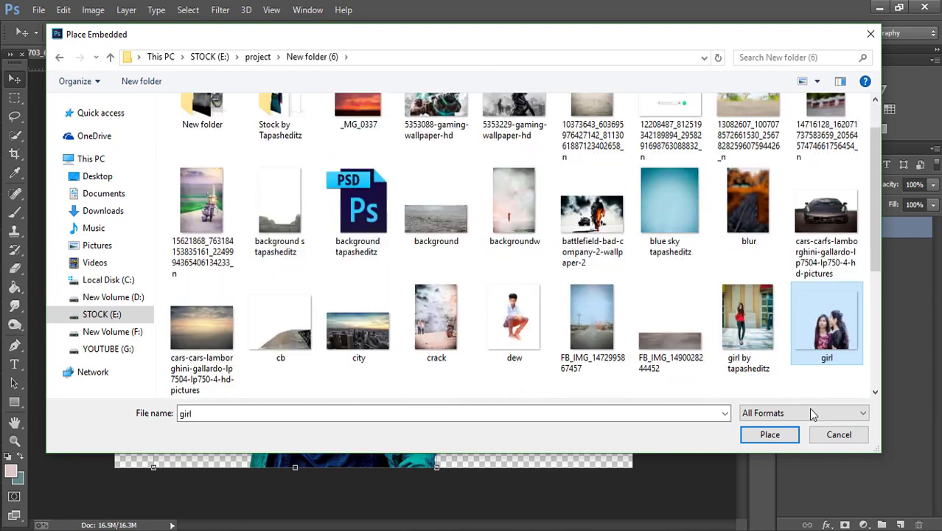
left_click(769, 435)
- Position the two girls beside the man, moving their layer below Layer 0
left_click_drag(447, 235, 541, 247)
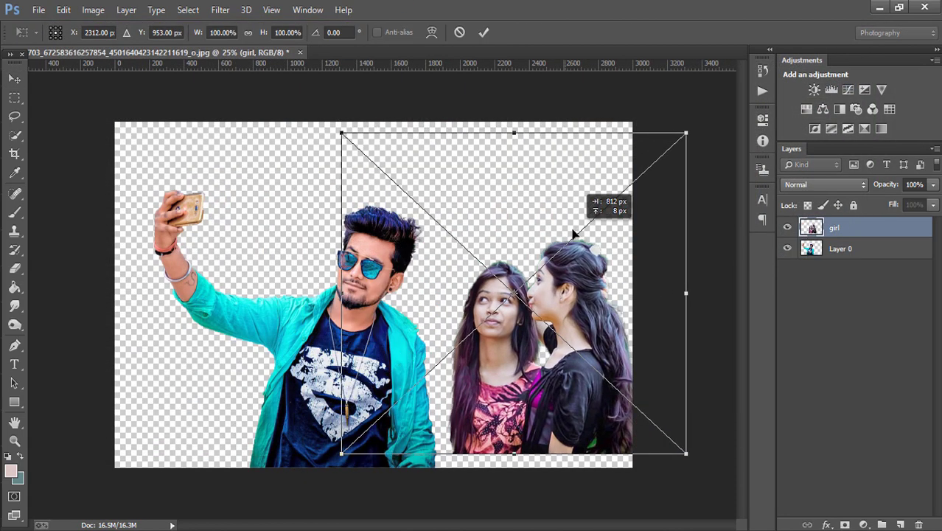
left_click(484, 33)
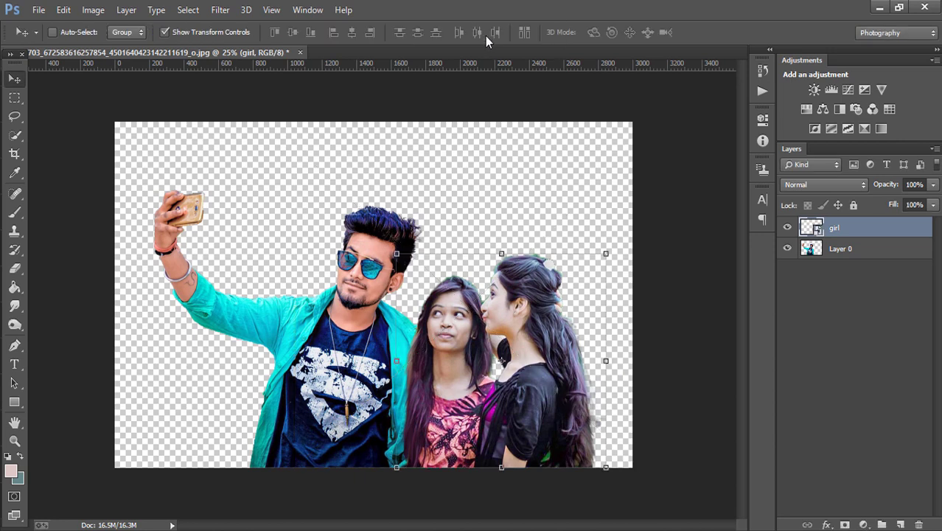
left_click_drag(482, 342, 490, 342)
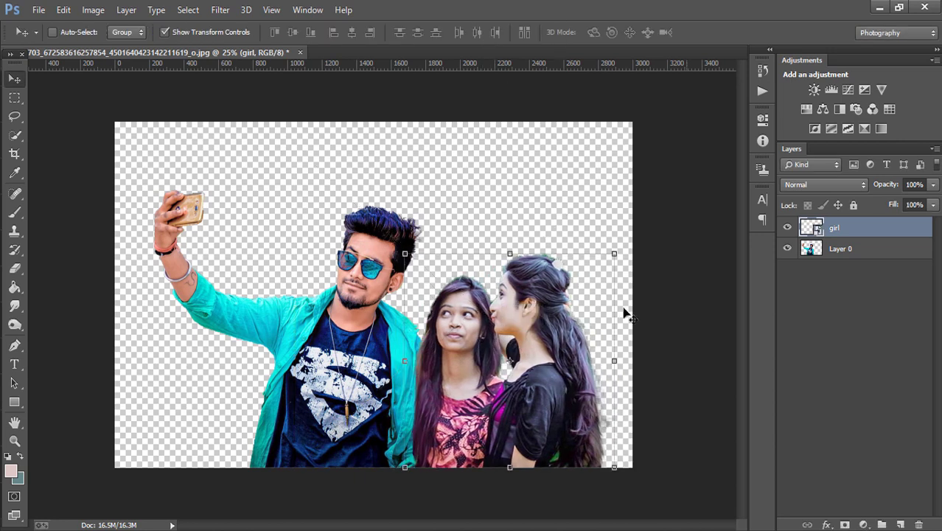
left_click(164, 32)
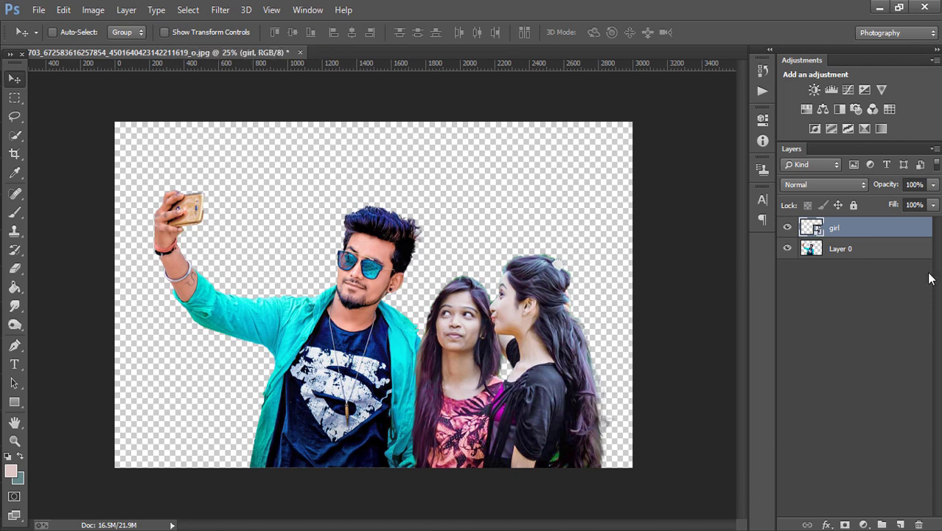
left_click_drag(866, 240, 865, 260)
mouse_move(487, 396)
left_mouse_down()
mouse_move(505, 396)
mouse_move(496, 395)
left_mouse_up()
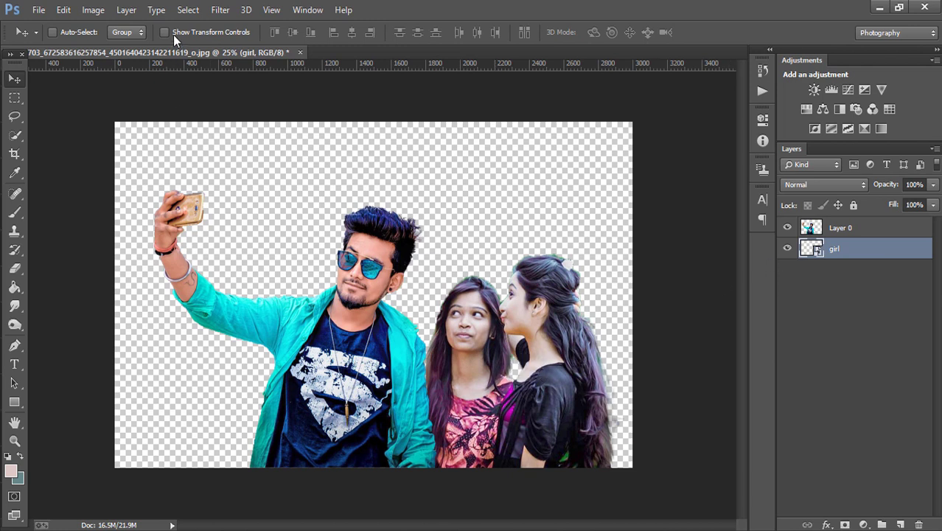
- Scale the man's Layer 0 to about 95%, lower it slightly, then nudge the girl layer
left_click(871, 230)
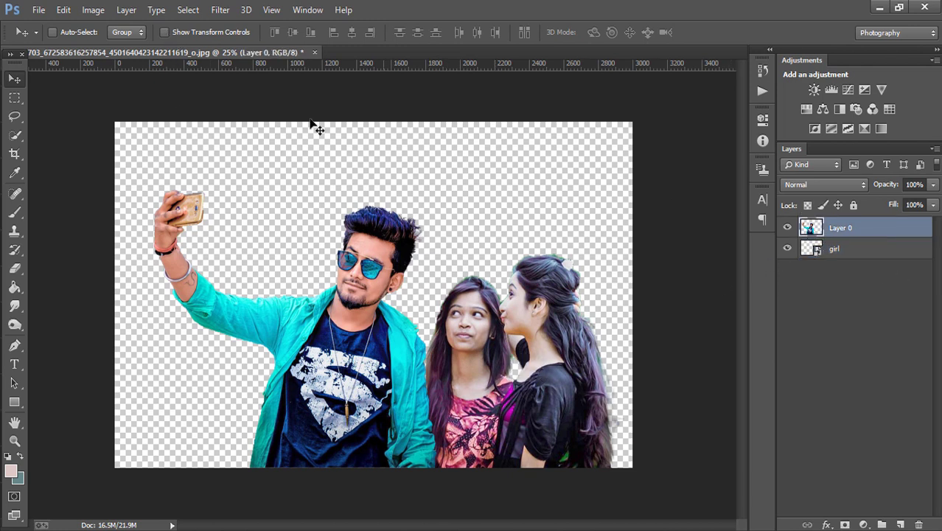
left_click(165, 31)
left_click_drag(431, 193, 428, 198)
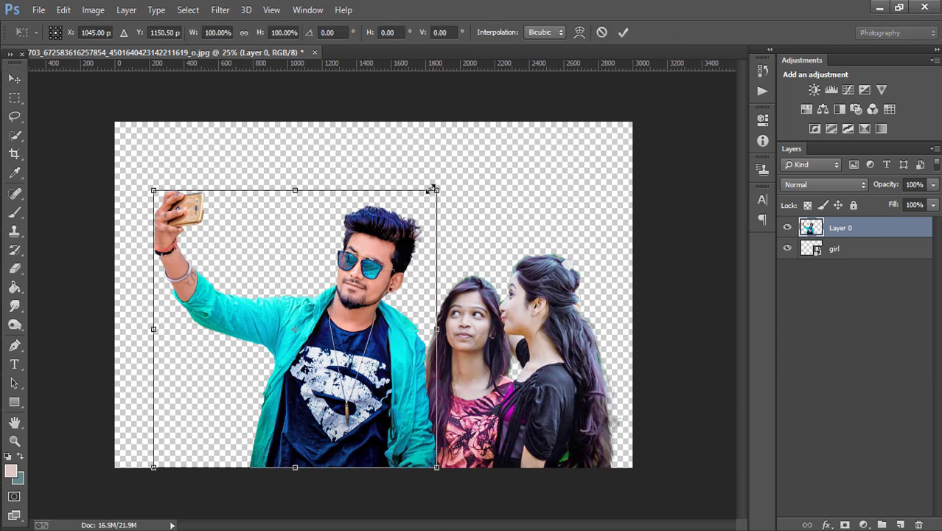
mouse_move(417, 267)
left_mouse_down()
mouse_move(418, 280)
mouse_move(424, 273)
left_mouse_up()
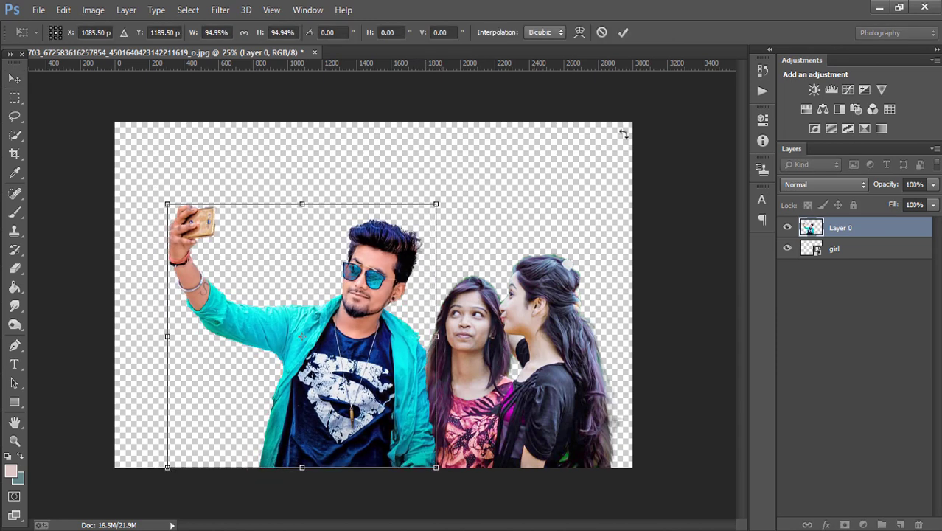
left_click(628, 34)
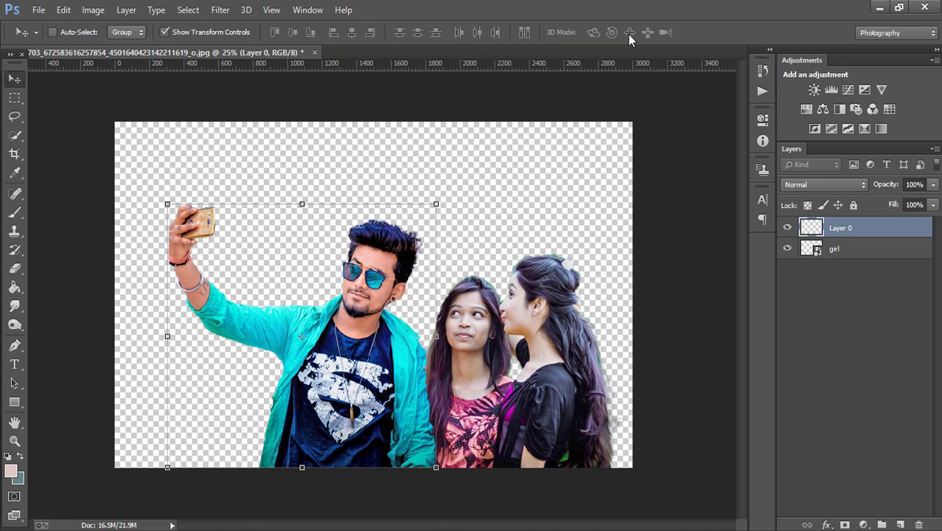
left_click(171, 31)
left_click(834, 249)
mouse_move(518, 393)
left_mouse_down()
mouse_move(527, 389)
mouse_move(521, 395)
left_mouse_up()
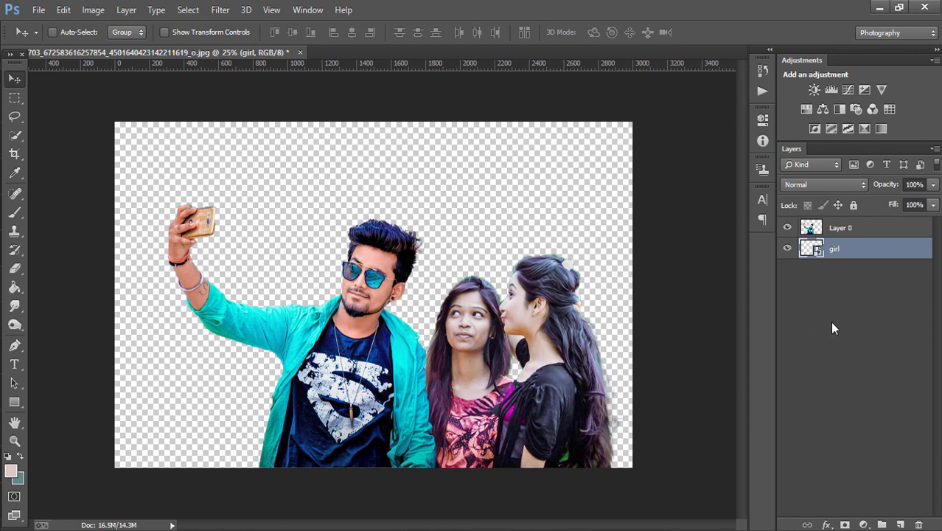
- Add a new Layer 1 above the girls and set the brush colour to black #000000
left_click(900, 524)
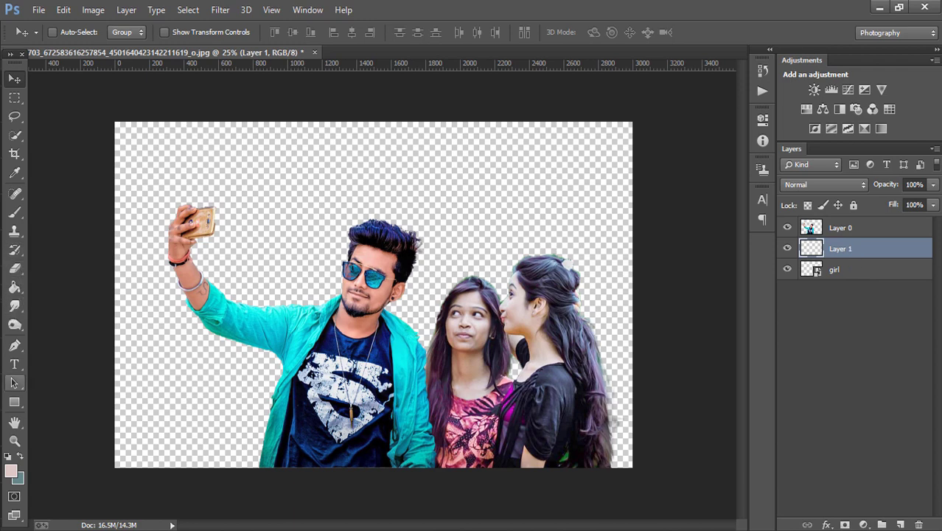
left_click(11, 472)
type("000000")
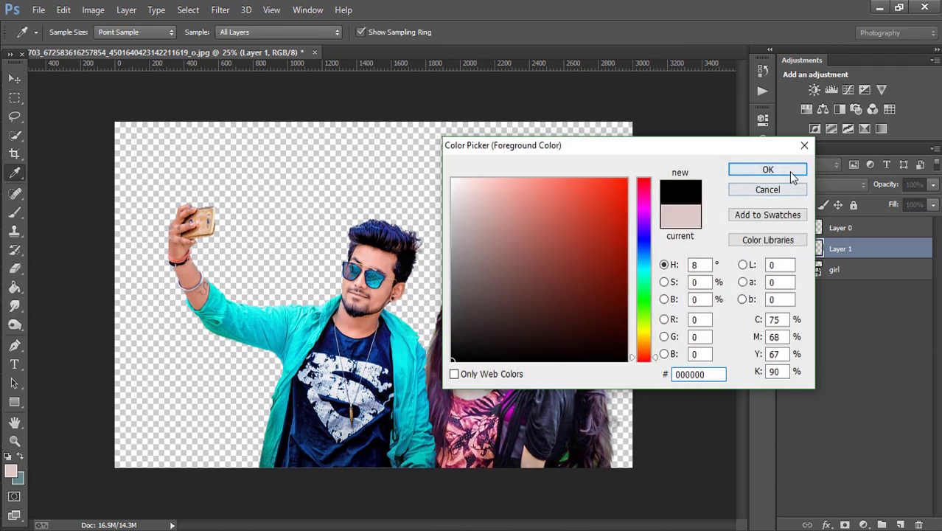
left_click(768, 169)
left_click(14, 211)
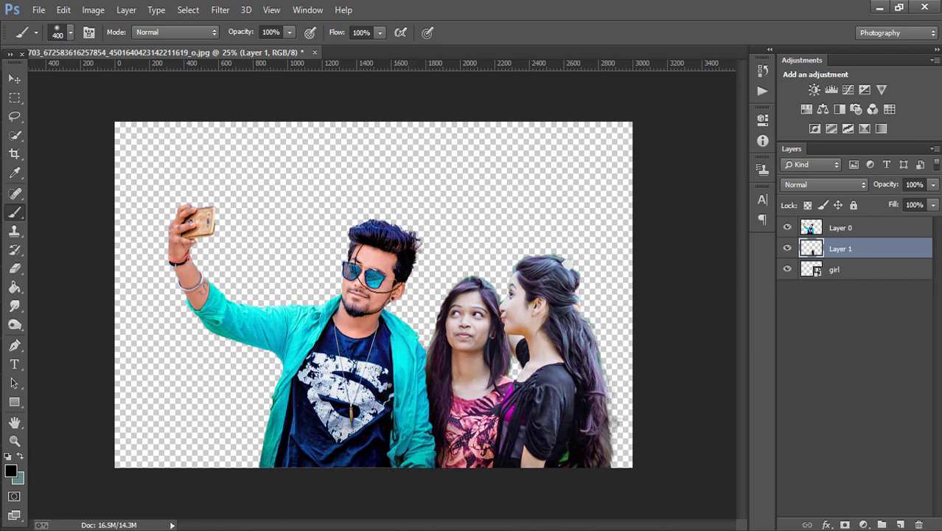
- Set Layer 1's opacity to 73% and nudge its dark shading slightly
left_click(931, 185)
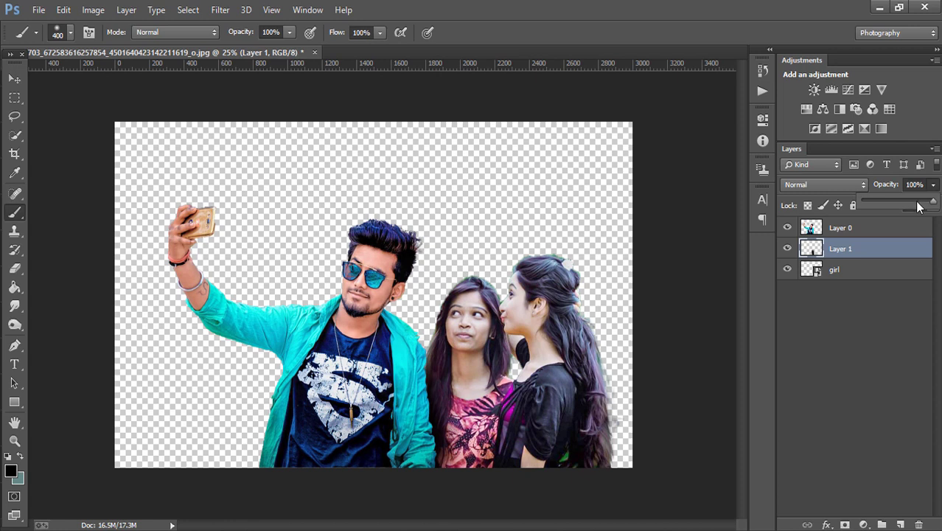
left_click_drag(919, 207, 914, 205)
left_click(14, 79)
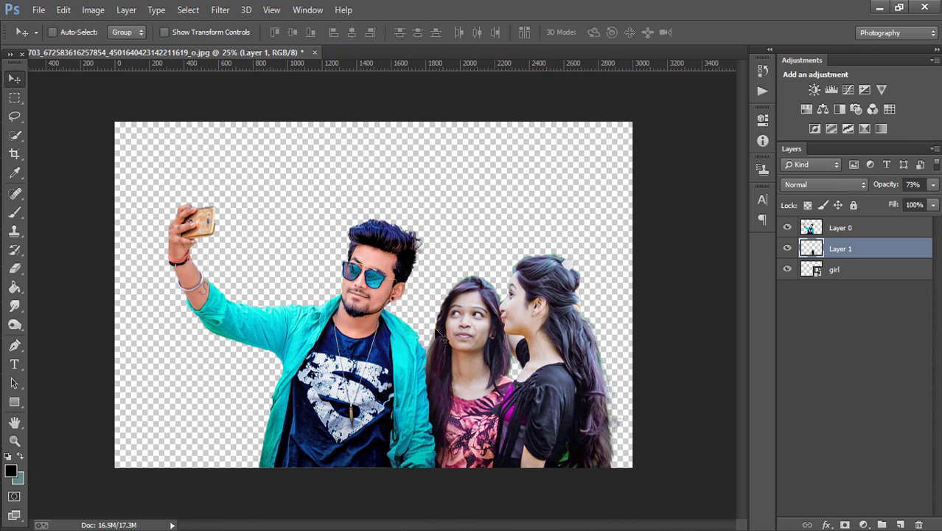
left_click_drag(440, 348, 445, 350)
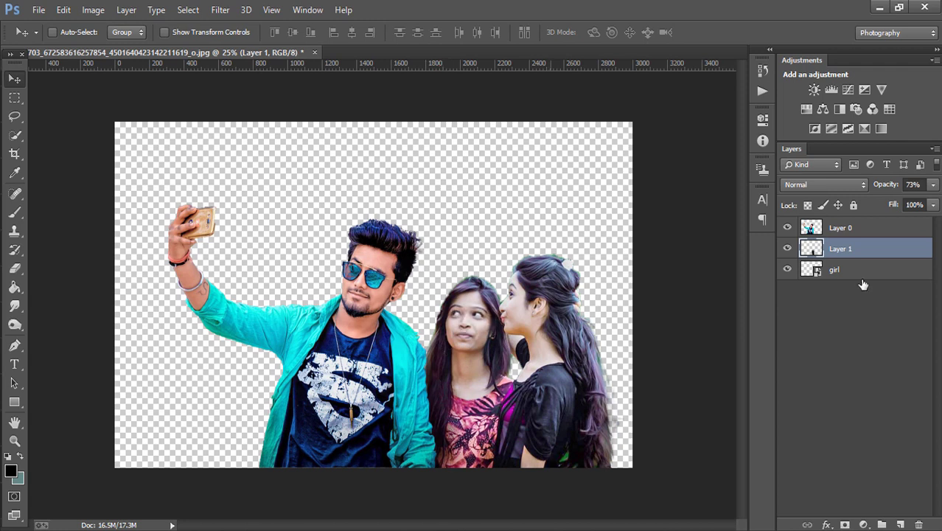
- Toggle between Layer 0 and Layer 1, ending with the girl layer selected
left_click(861, 235)
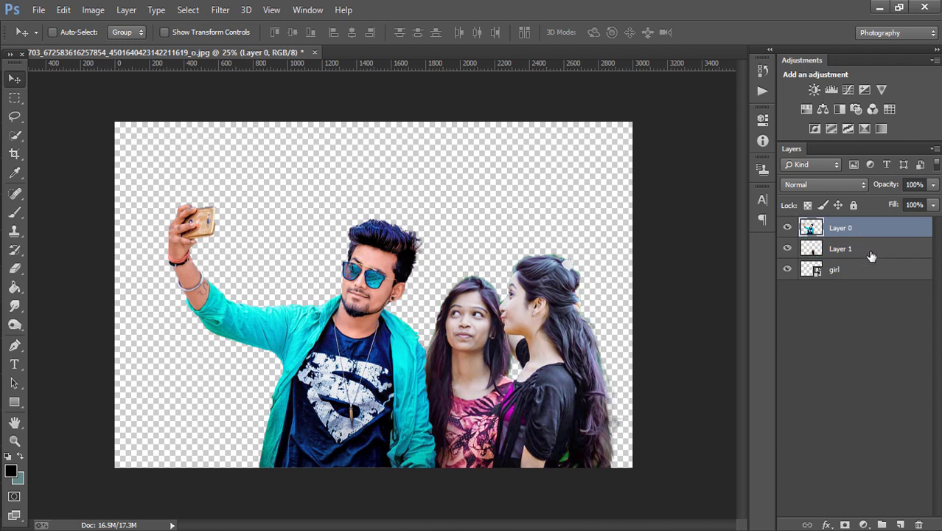
left_click(871, 255)
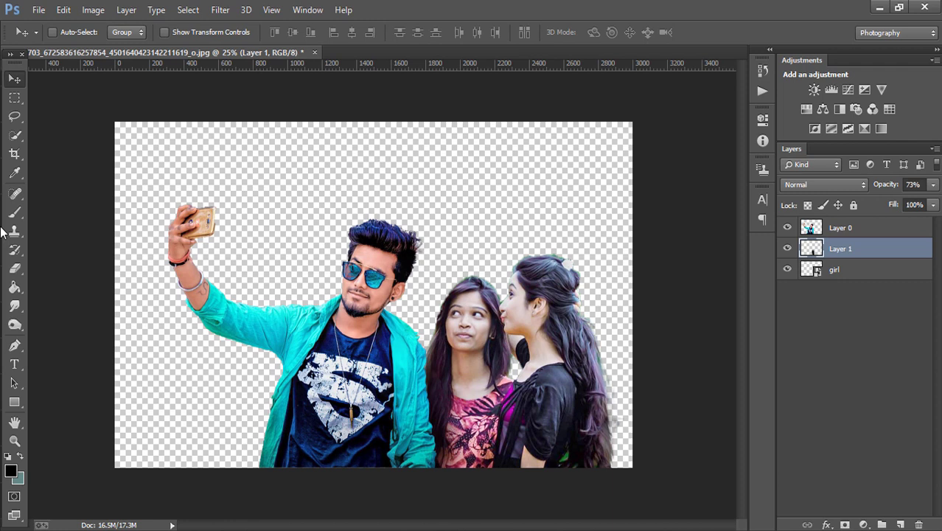
left_click(840, 228)
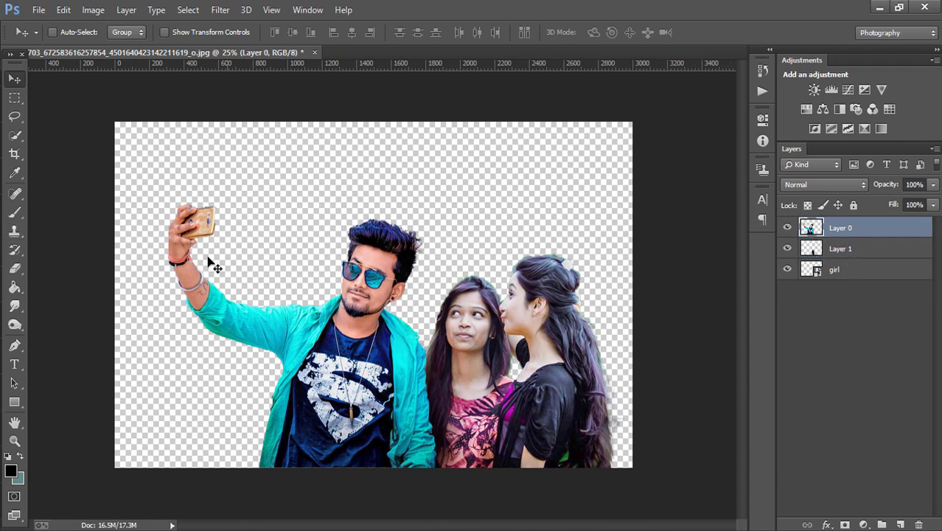
left_click(850, 250)
left_click(856, 270)
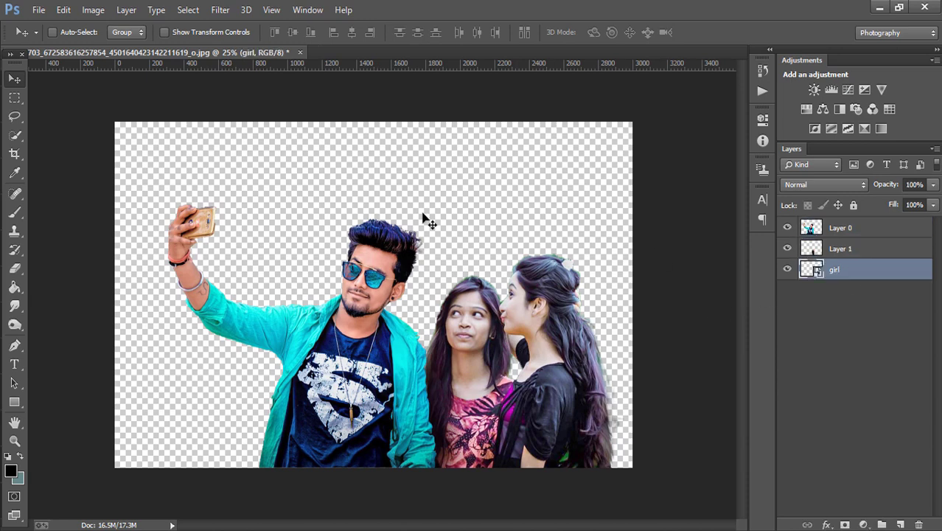
- Rasterize the girl layer and set its Brightness to 11 and Contrast to 25
right_click(862, 279)
left_click(612, 231)
left_click(93, 9)
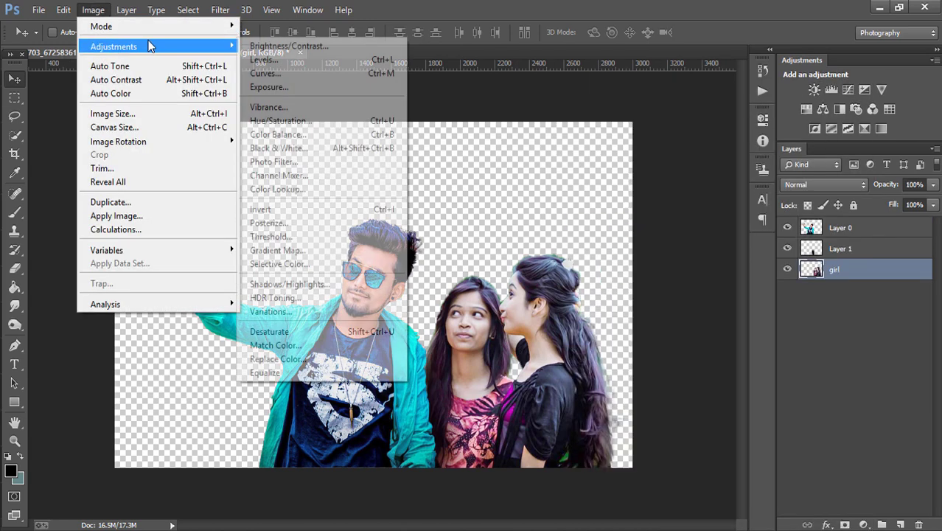
left_click(288, 46)
left_click_drag(679, 181, 685, 181)
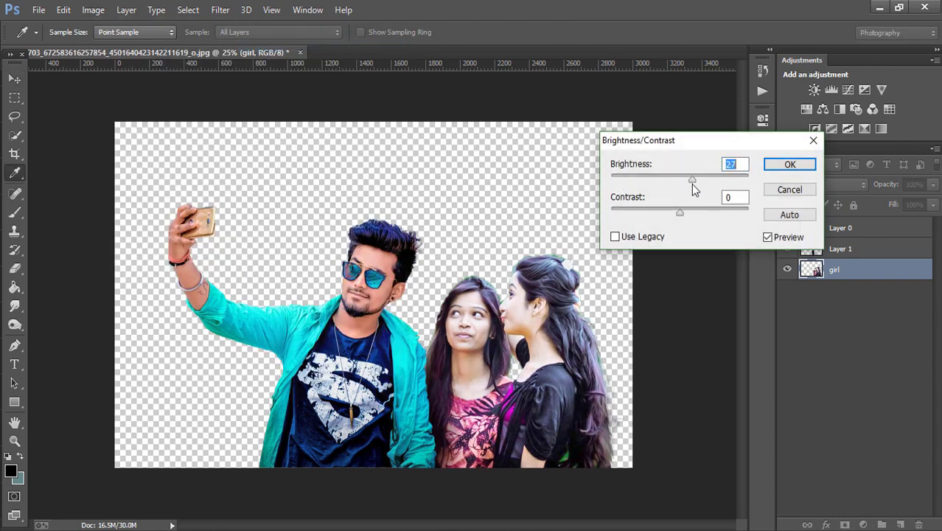
left_click_drag(678, 214, 644, 213)
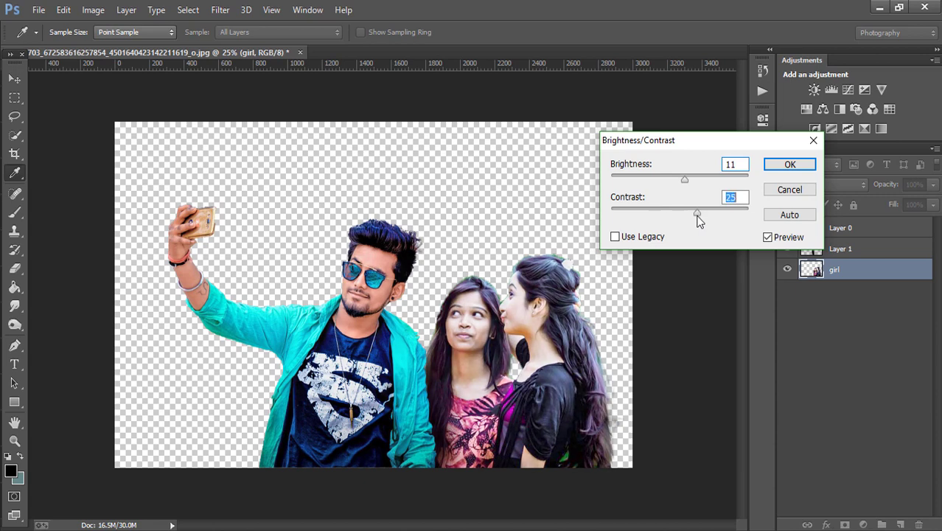
left_click(789, 165)
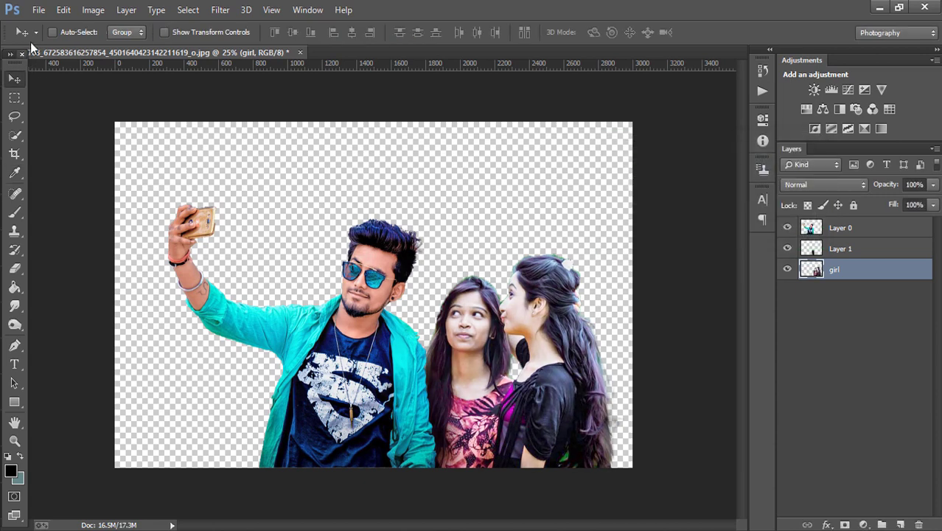
- Lift the girl layer's shadows by 35% with Shadows/Highlights
left_click(91, 11)
mouse_move(113, 46)
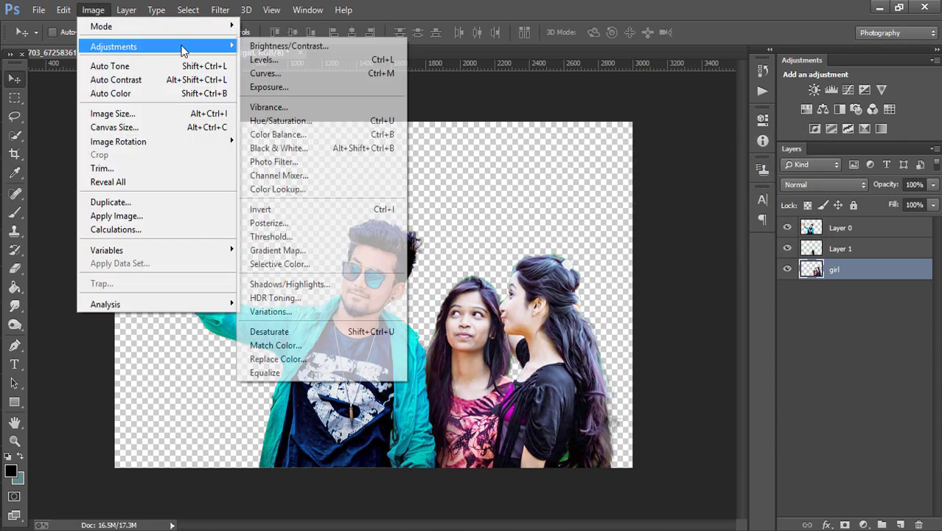
left_click(331, 283)
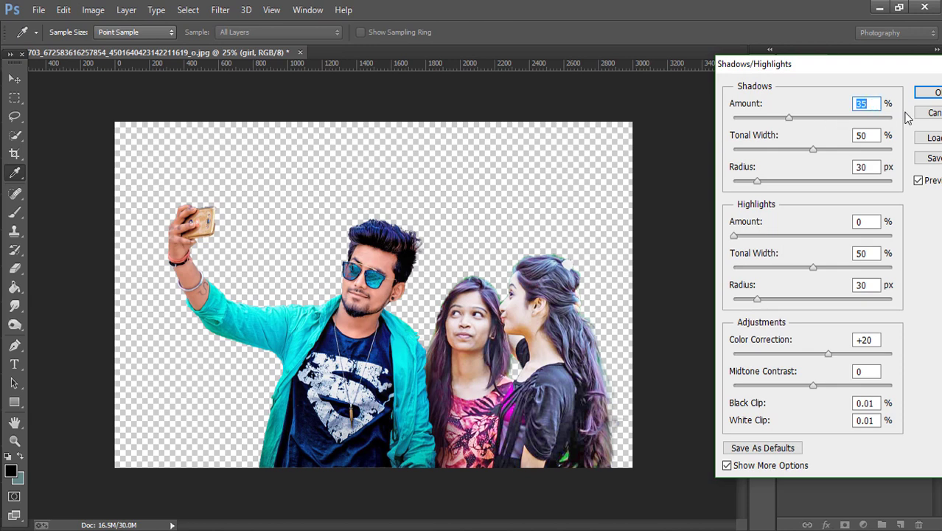
left_click(926, 96)
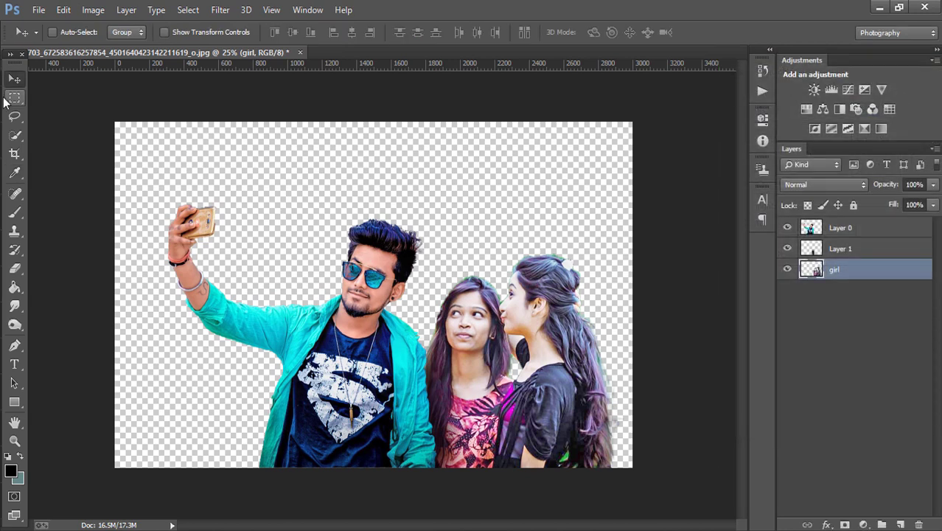
- Sample the girl's light skin tone and add a new Layer 2 above the girl layer
left_click(14, 173)
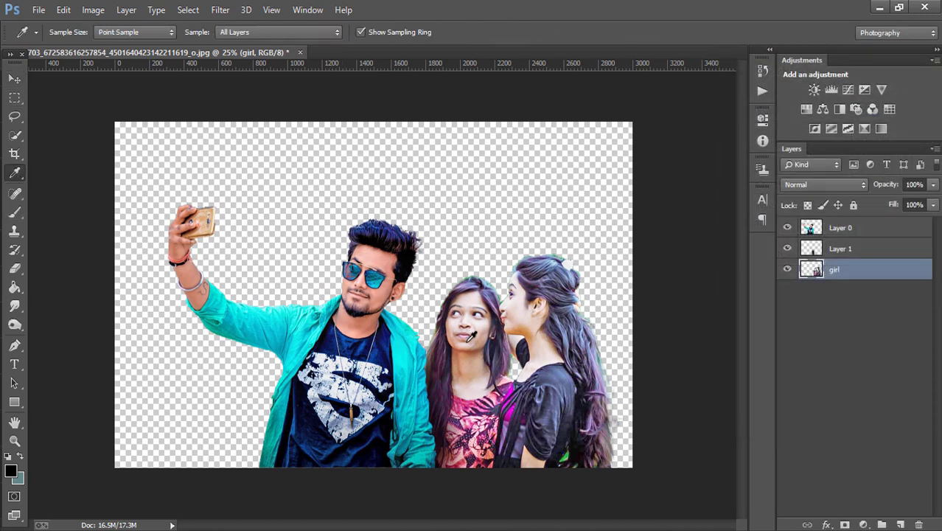
left_click(518, 317)
left_click(899, 524)
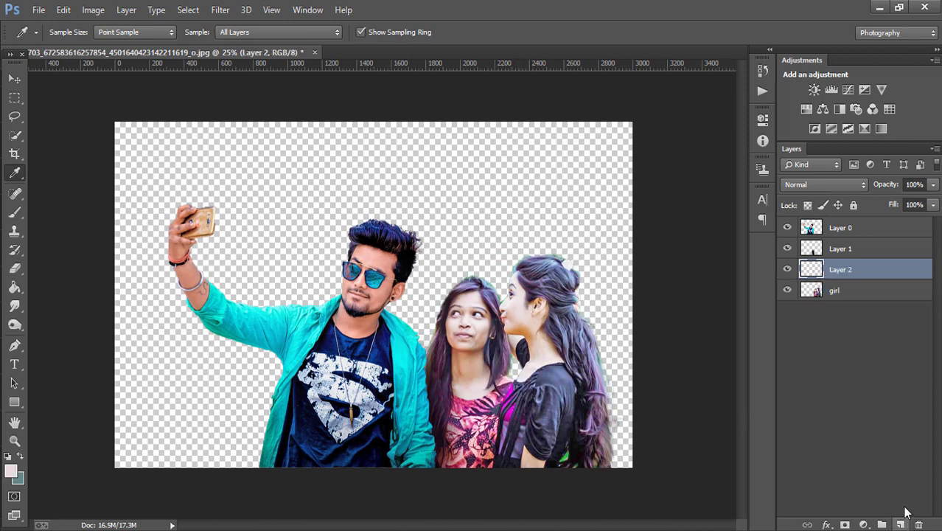
left_click(933, 184)
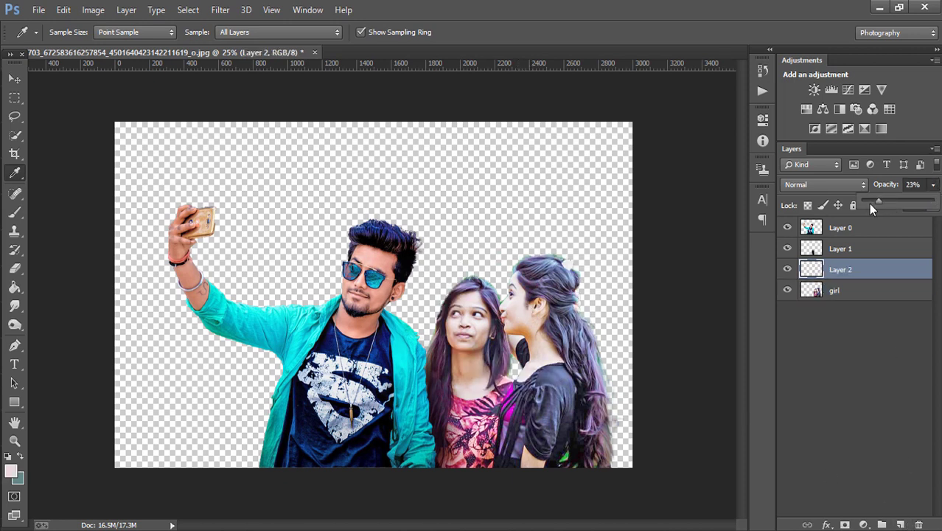
- Paint skin tone over the faces with shrinking brush sizes at 41% opacity, erasing strays
left_click(14, 211)
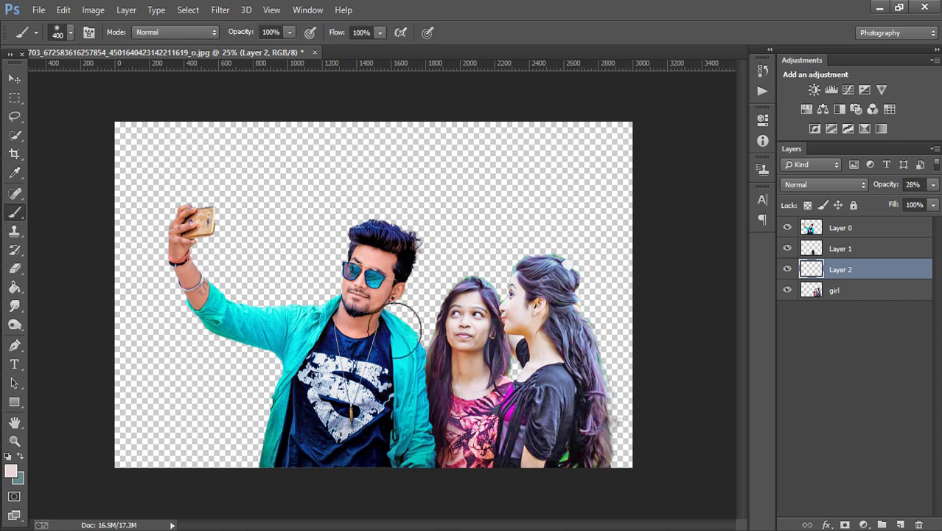
key("bracketleft")
key("bracketleft")
key("bracketleft")
key("bracketleft")
key("bracketleft")
key("bracketleft")
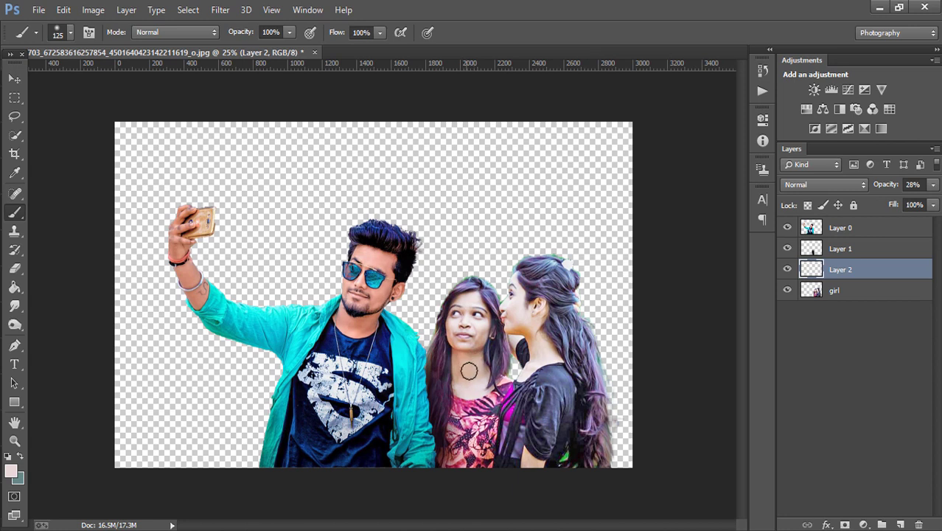
key("bracketleft")
key("bracketleft")
key("bracketleft")
key("bracketleft")
key("bracketleft")
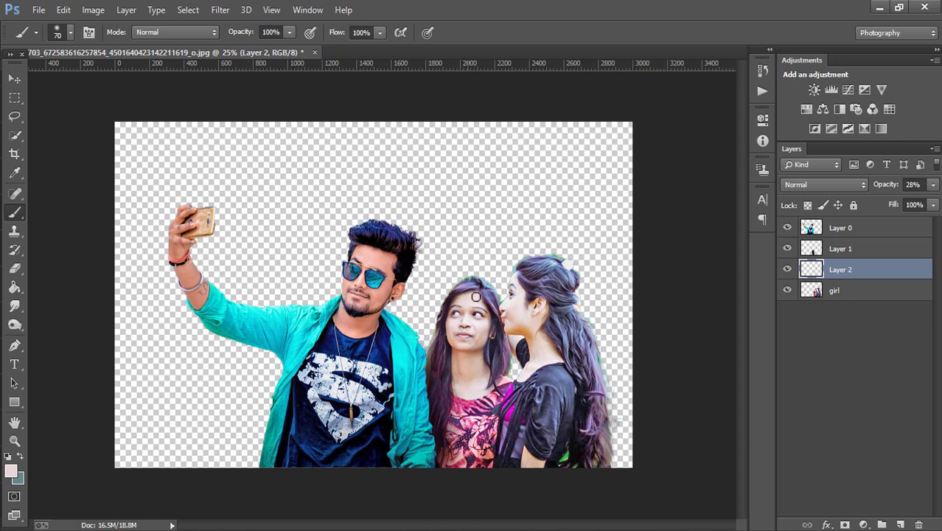
key("bracketleft")
key("bracketleft")
left_click(933, 184)
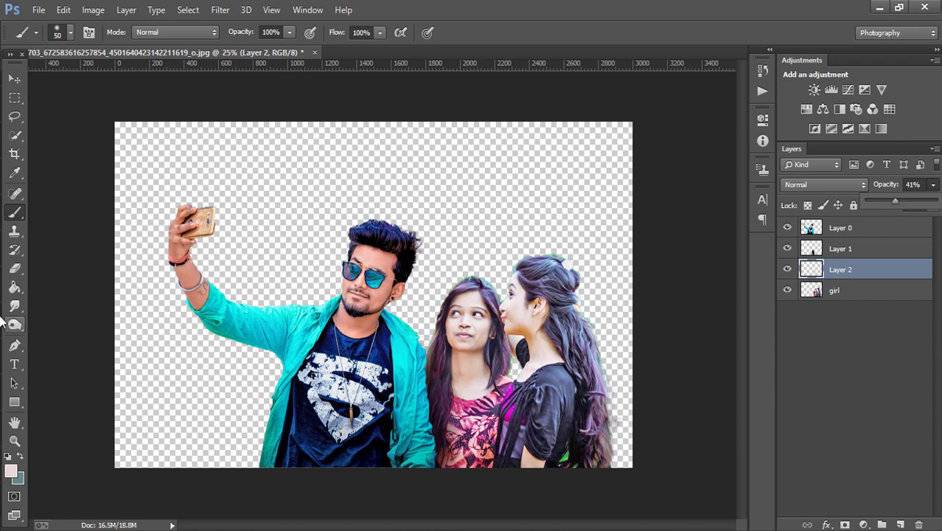
left_click(13, 269)
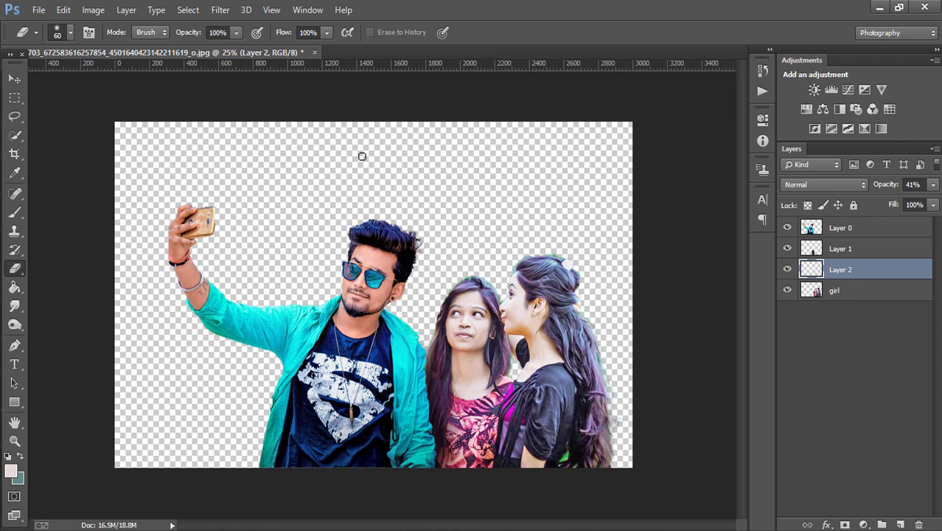
left_click(787, 269)
- Select the girl layer together with Layer 2 and merge them into one layer
left_click(846, 291, "shift")
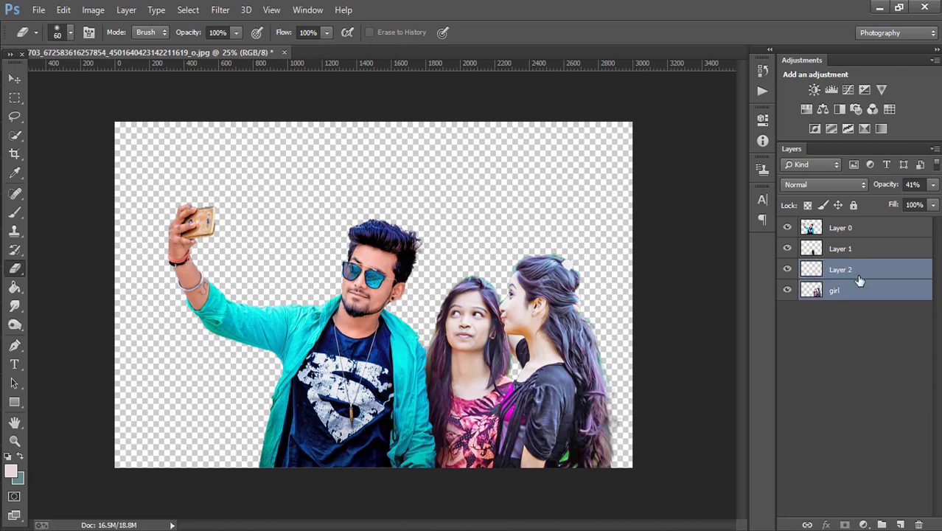
right_click(864, 290)
left_click(649, 419)
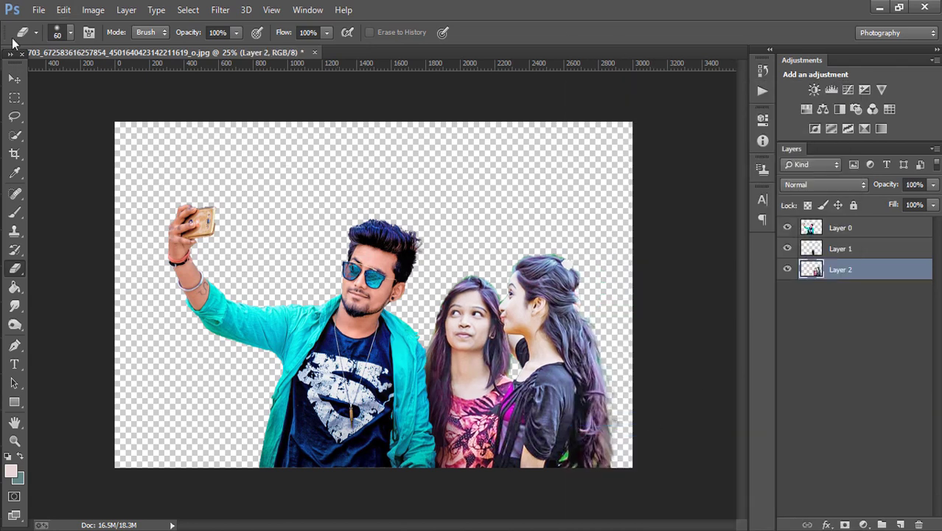
left_click(38, 9)
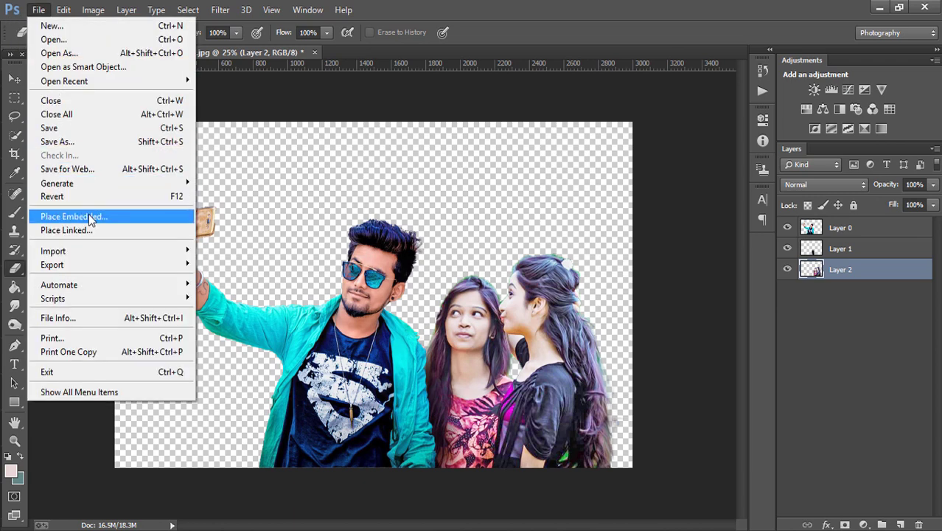
- Place the green park photo from STOCK (E:) > BG as an embedded layer
left_click(89, 217)
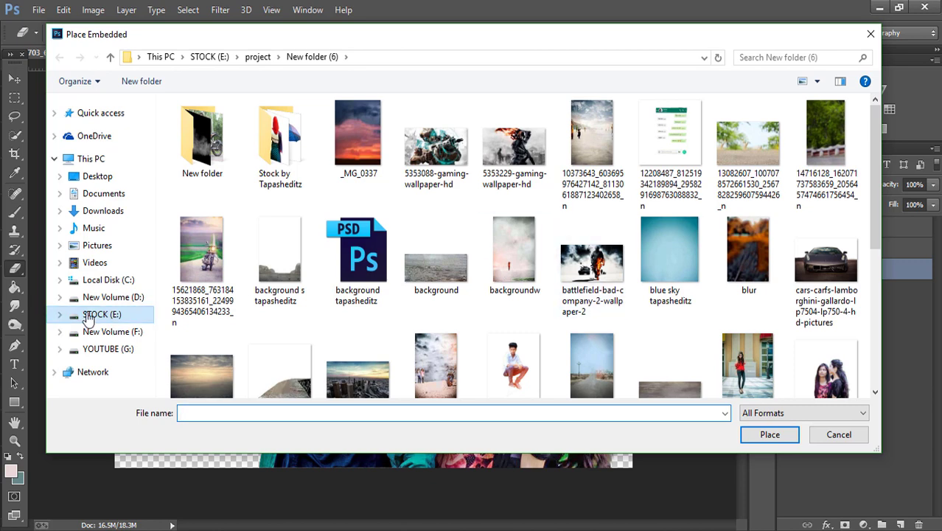
left_click(88, 316)
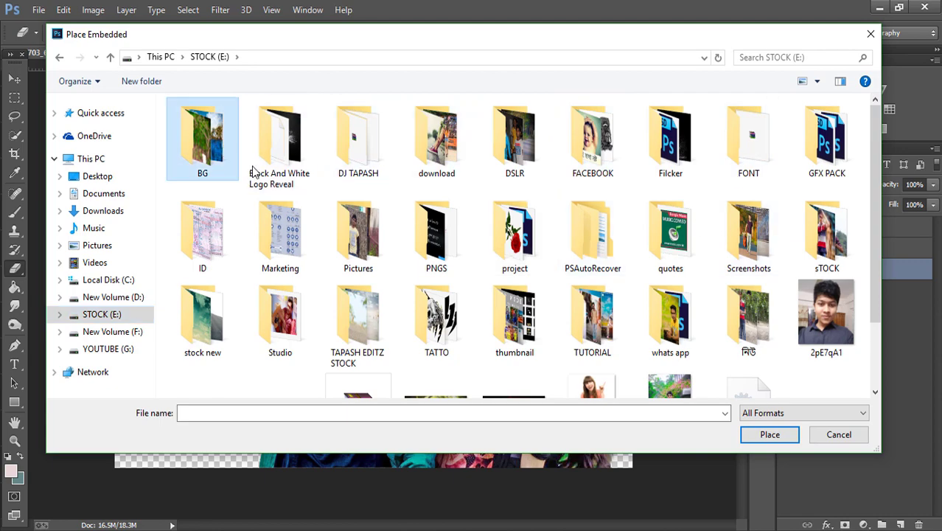
double_click(214, 147)
left_click(825, 250)
left_click(769, 434)
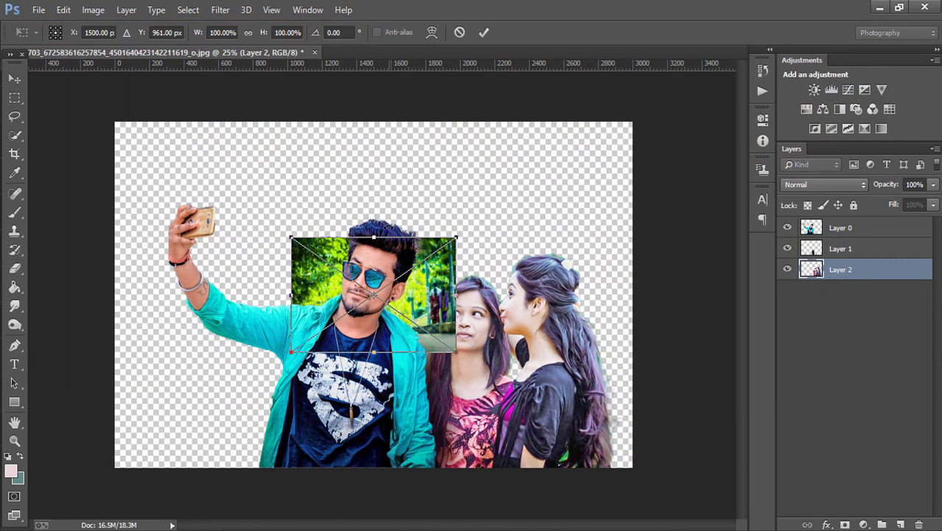
- Scale the park photo to fill the canvas and move its layer beneath the people
left_click_drag(292, 237, 54, 213)
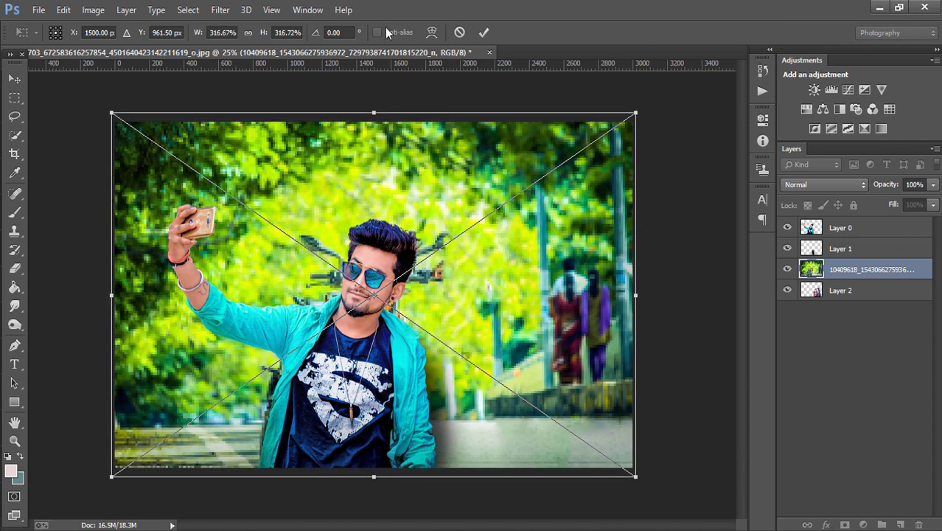
left_click(484, 31)
key("e")
left_click_drag(888, 292, 887, 319)
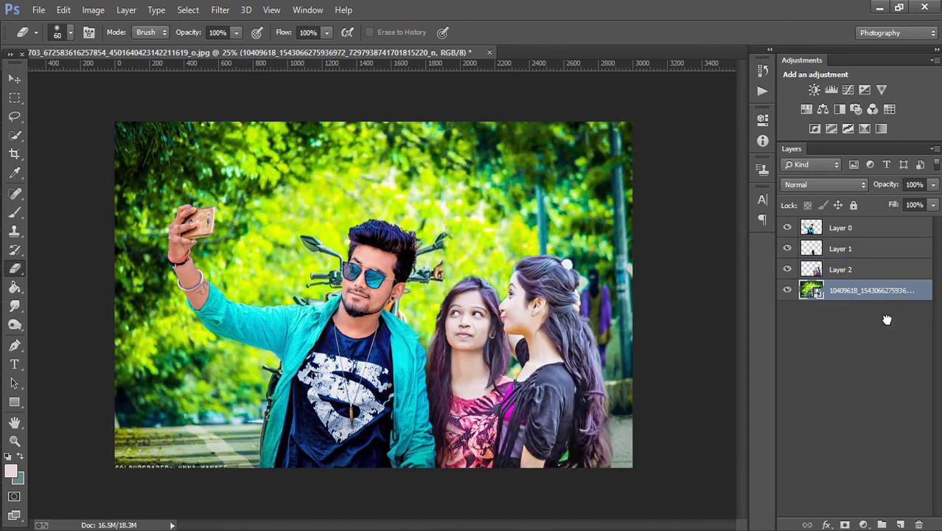
key("v")
mouse_move(419, 220)
left_mouse_down()
mouse_move(404, 235)
mouse_move(418, 223)
left_mouse_up()
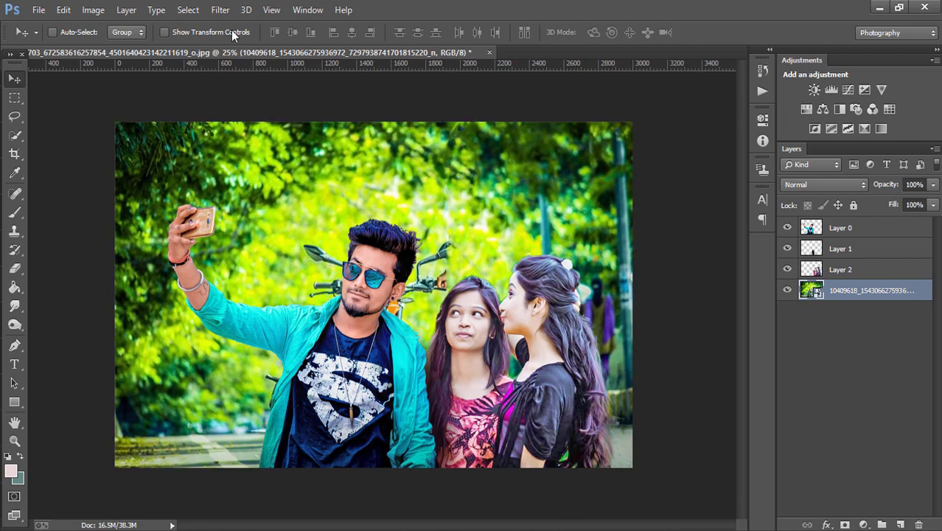
left_click(221, 9)
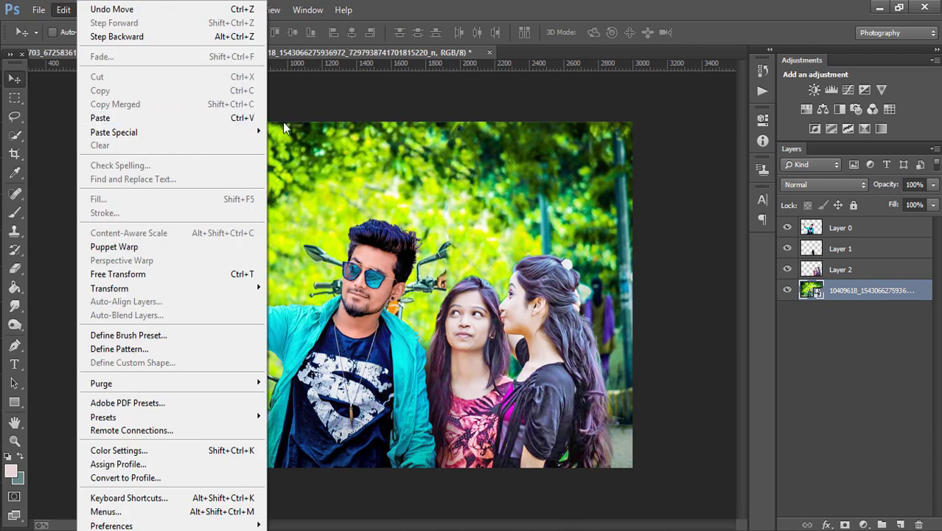
- Start a Tilt-Shift blur and move a narrow sharp focus band to the photo's bottom edge
left_click(222, 28)
left_click(221, 9)
mouse_move(227, 182)
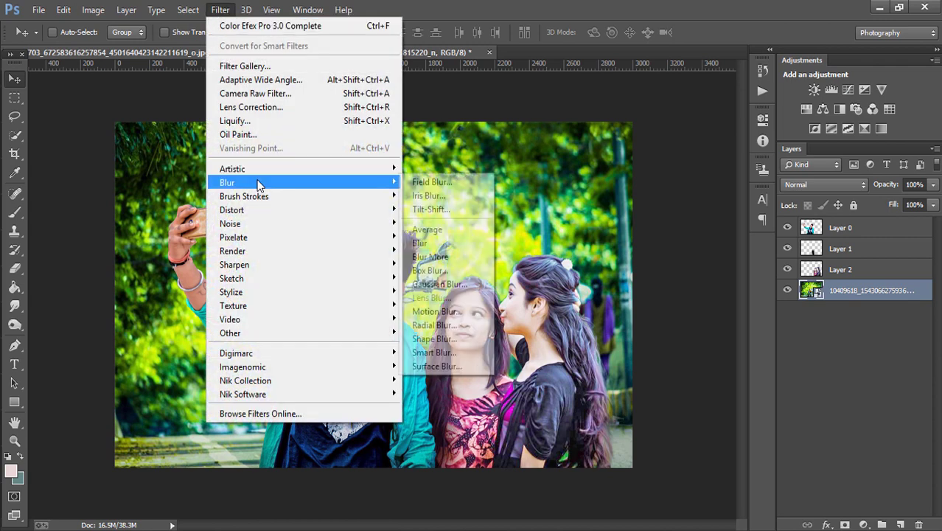
left_click(440, 209)
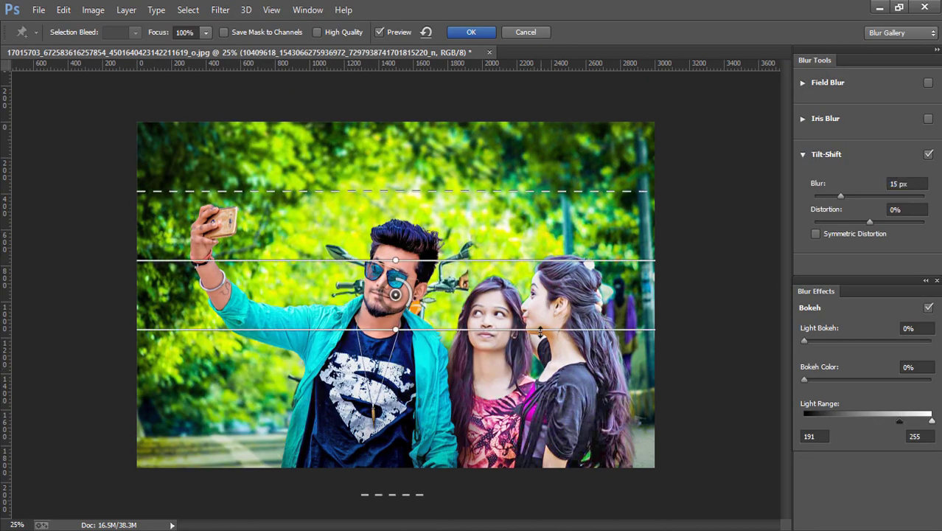
left_click_drag(396, 294, 399, 473)
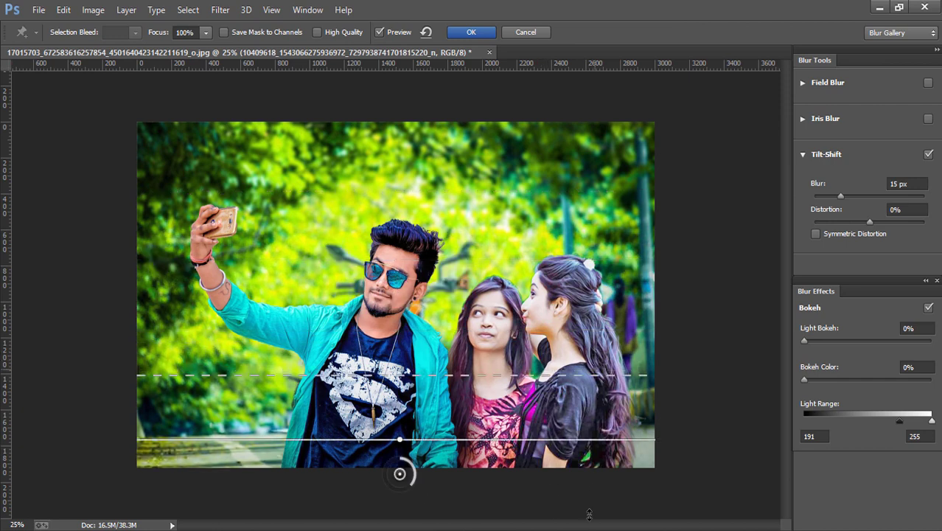
left_click_drag(575, 488, 579, 516)
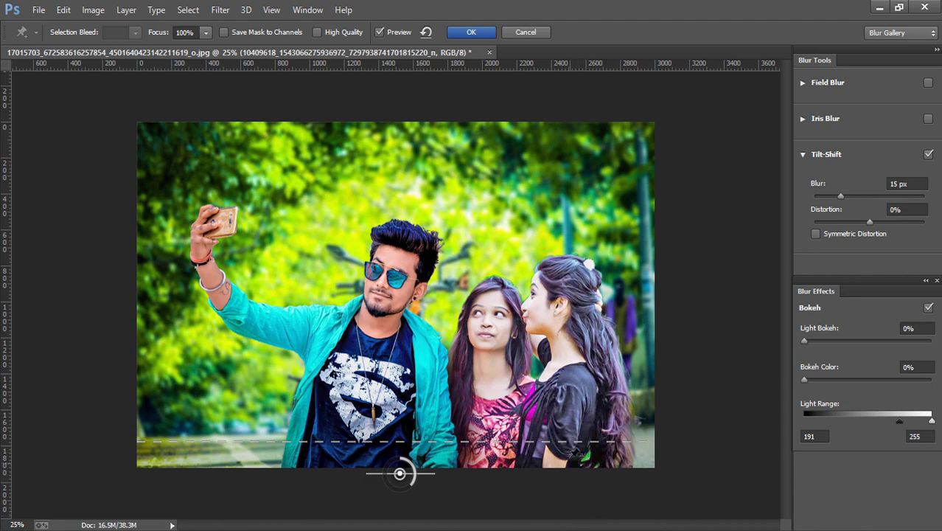
- Raise the blur strength and set the Light Range values to 141–145
left_click(866, 198)
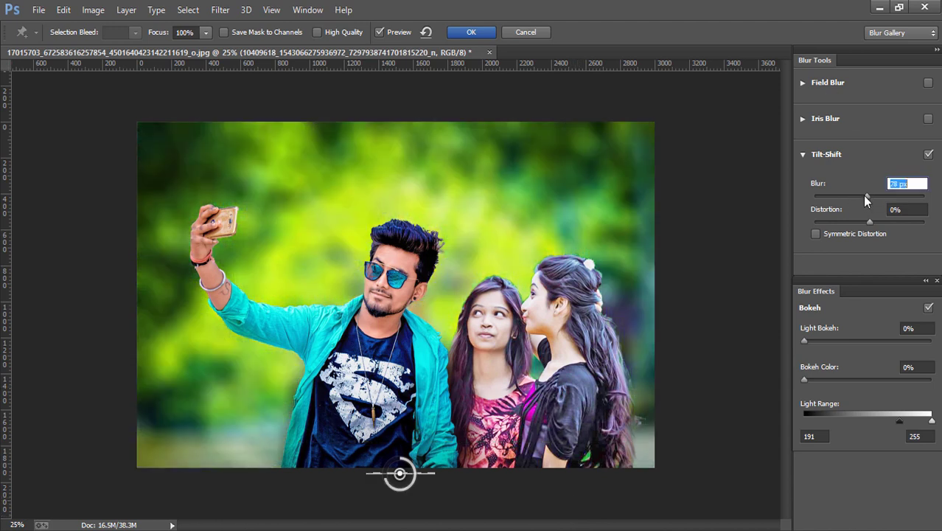
left_click(862, 196)
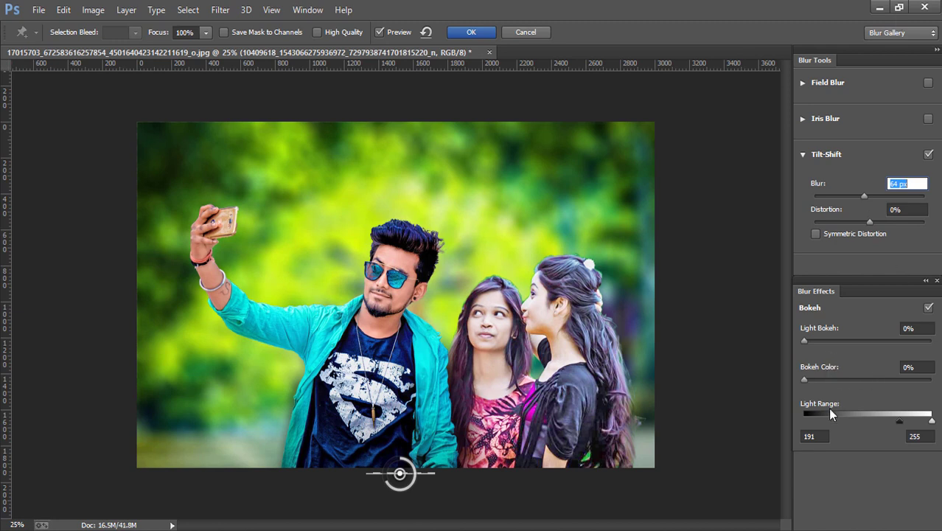
left_click(813, 435)
type("0")
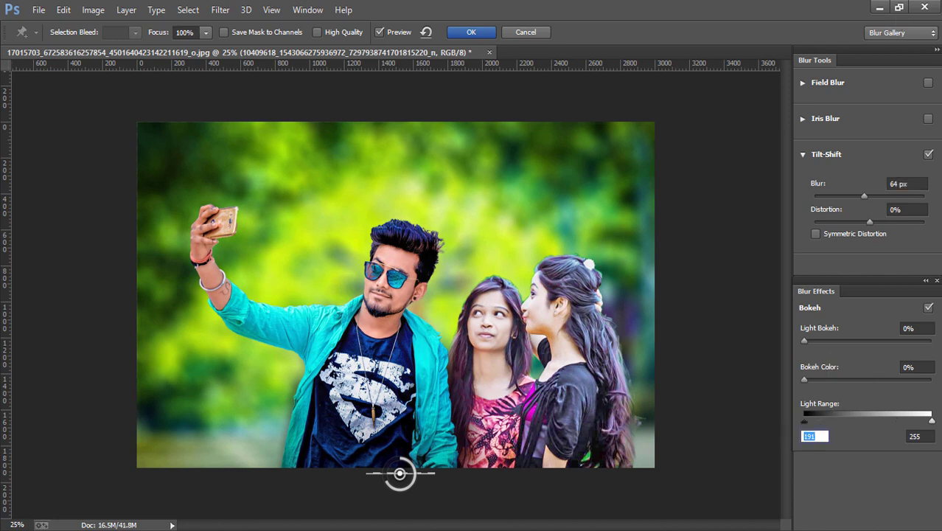
type("4")
left_click(907, 435)
type("145")
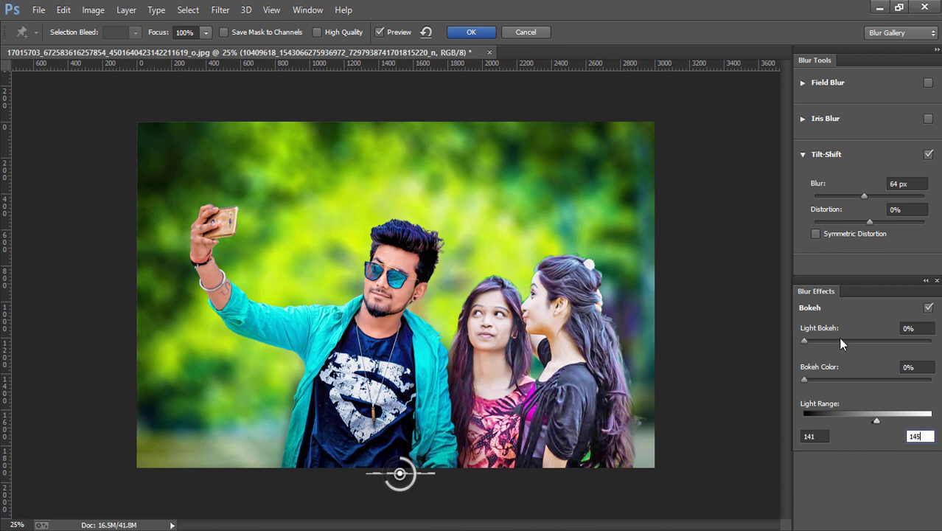
- Add light bokeh to the blurred background and fine-tune its amount
left_click(844, 341)
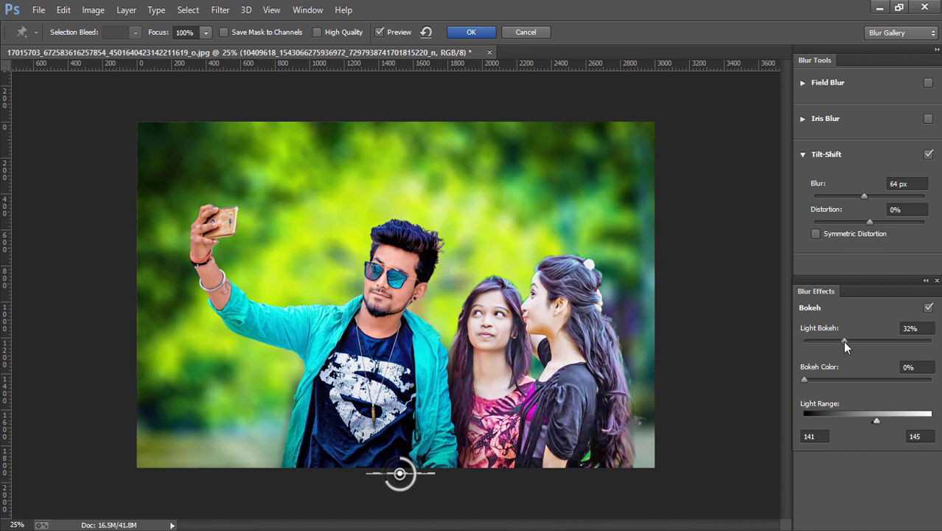
left_click_drag(844, 341, 866, 341)
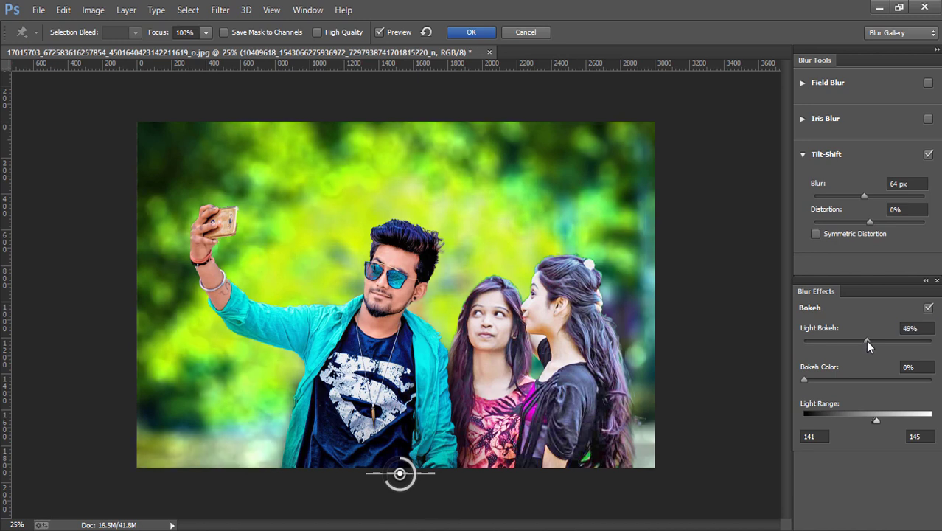
left_click_drag(865, 342, 862, 341)
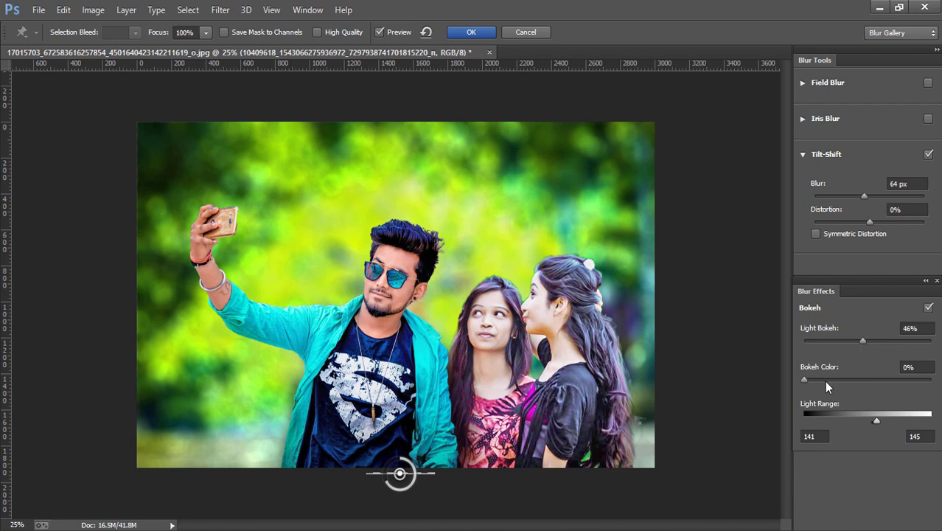
left_click(858, 341)
left_click(859, 341)
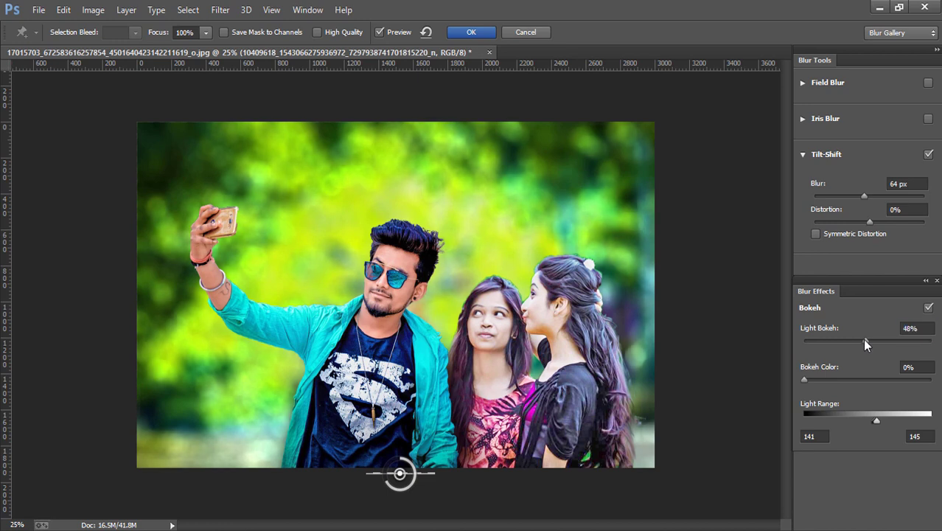
left_click_drag(858, 342, 848, 341)
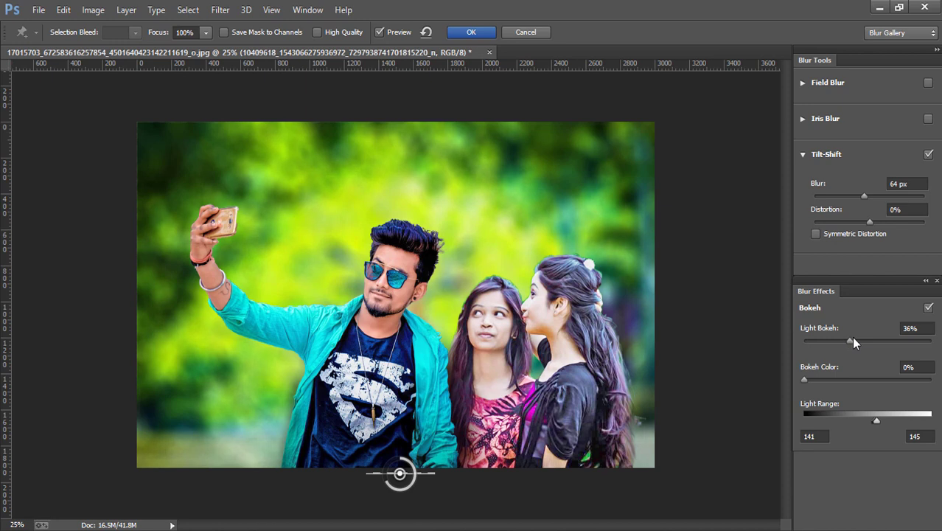
- Set blur to 54 px, bokeh colour 22% and light bokeh 35%, then apply the blur
left_click(860, 196)
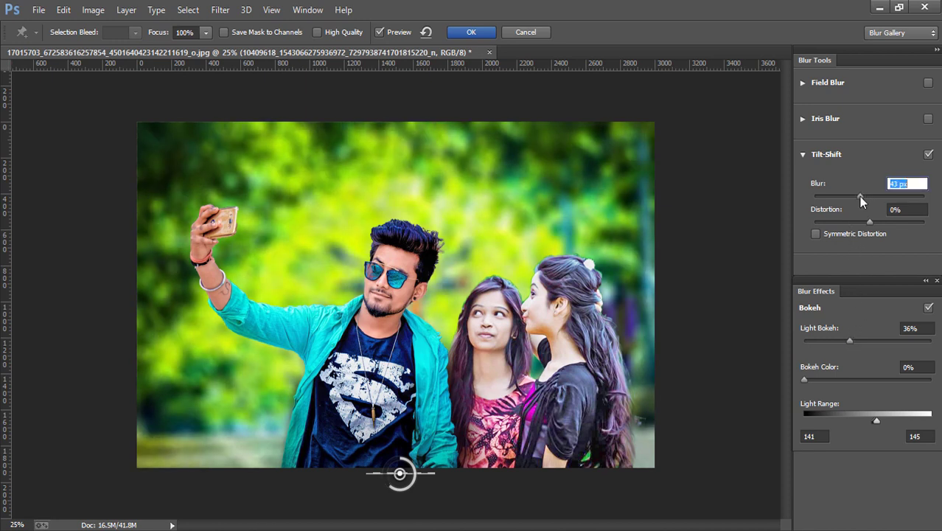
left_click(860, 196)
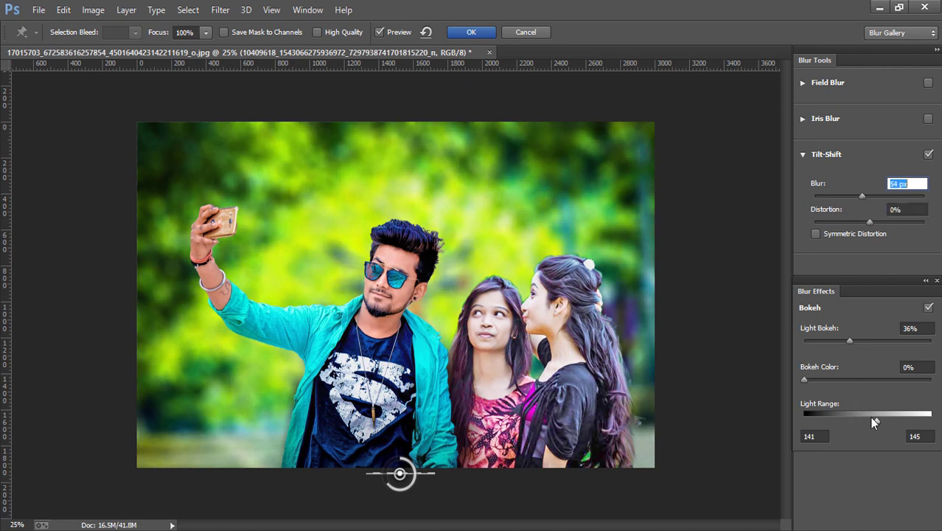
left_click(830, 380)
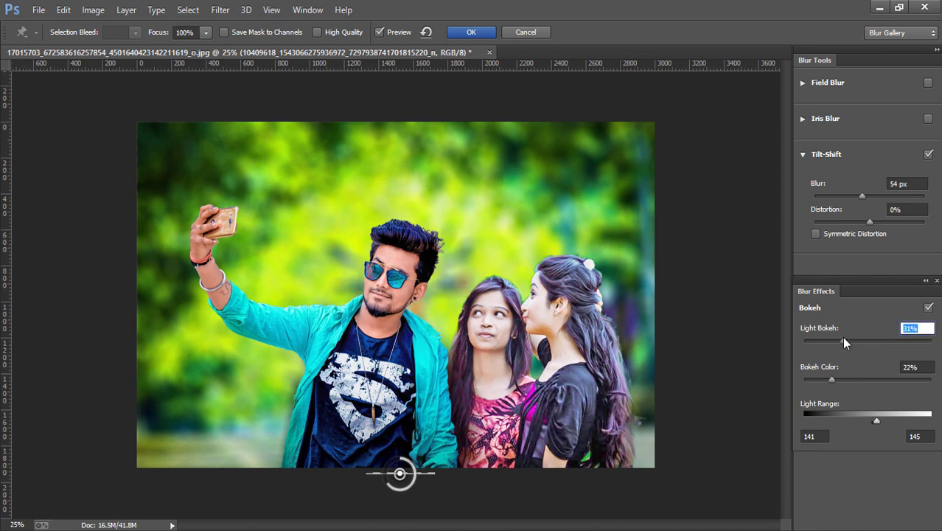
left_click_drag(845, 337, 857, 339)
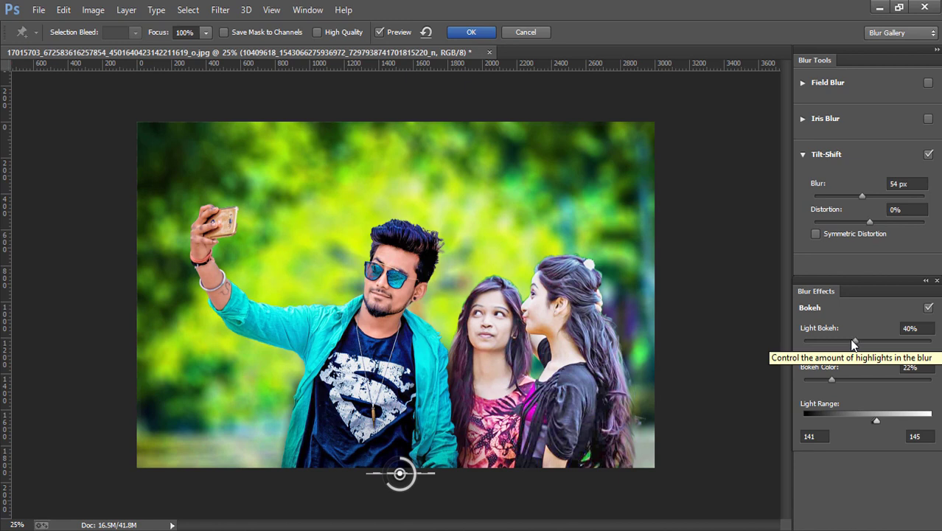
left_click_drag(855, 339, 849, 340)
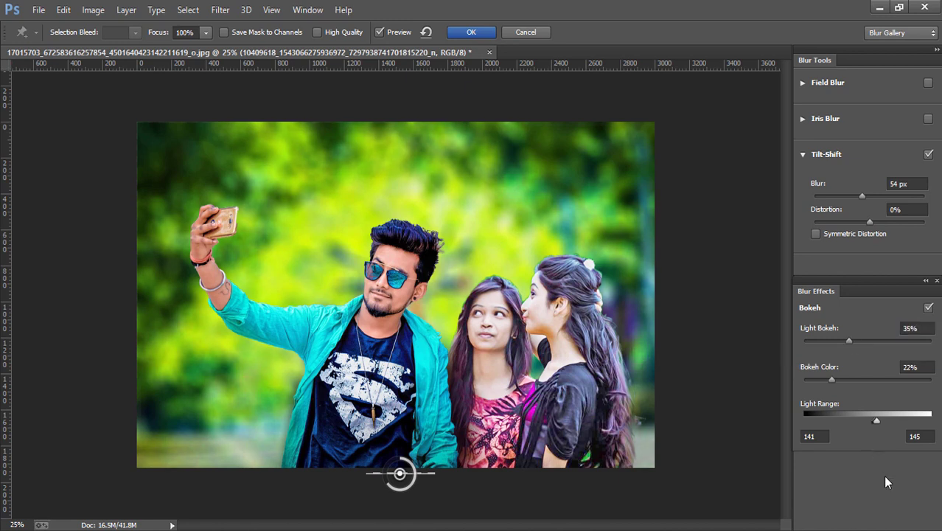
left_click(471, 33)
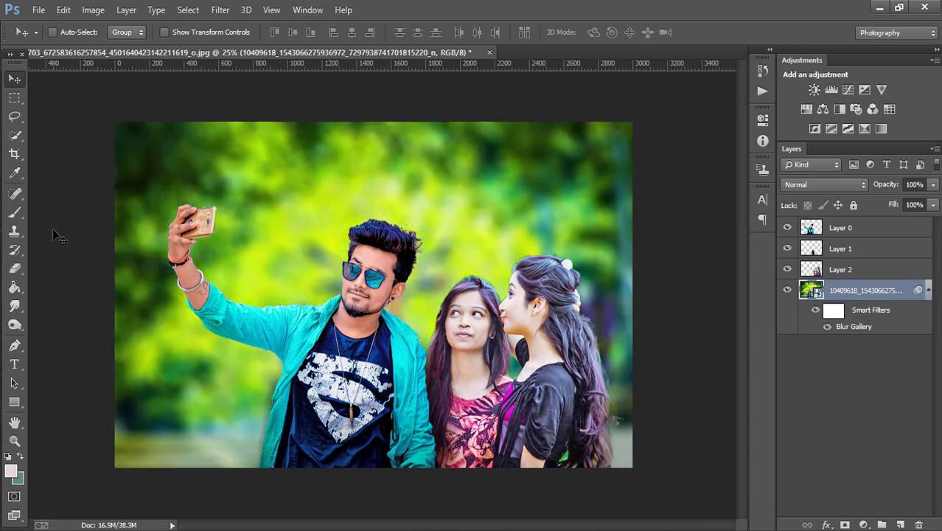
- Rasterize the blurred photo layer and select Layer 0
left_click(14, 115)
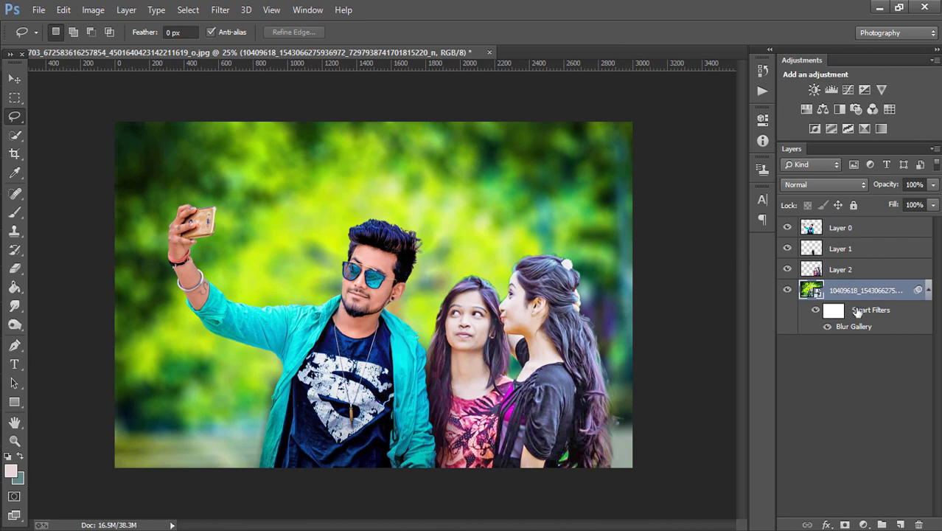
right_click(859, 293)
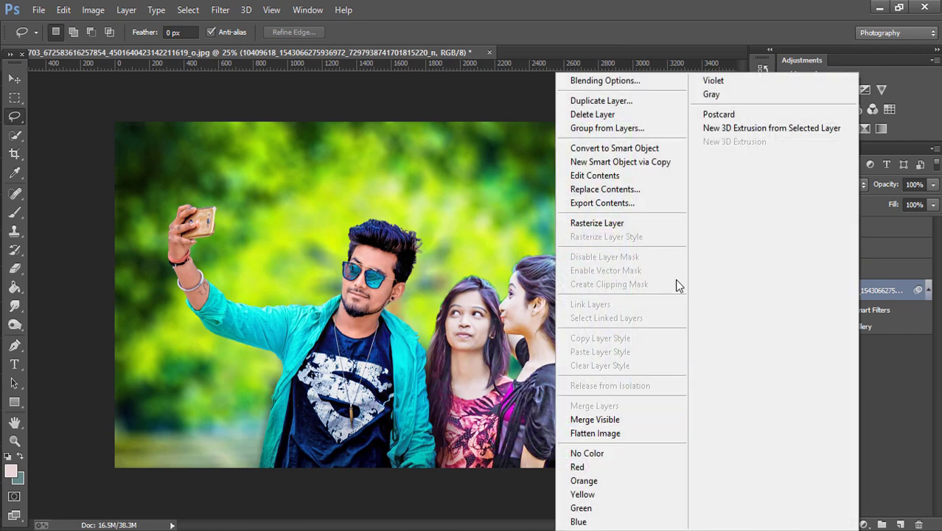
left_click(633, 223)
left_click(848, 230)
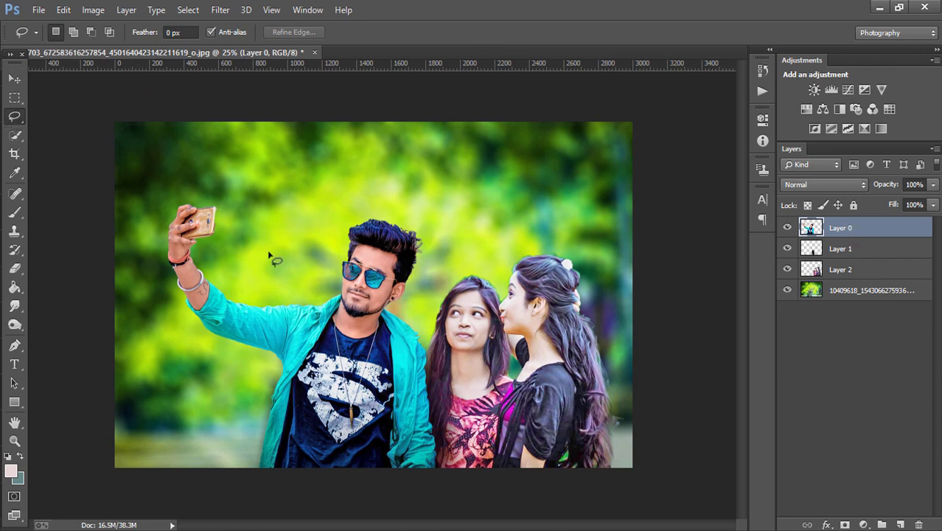
- Lasso the man's head and copy it onto a new Layer 3
mouse_move(343, 260)
left_mouse_down()
mouse_move(329, 324)
mouse_move(364, 249)
mouse_move(344, 258)
left_mouse_up()
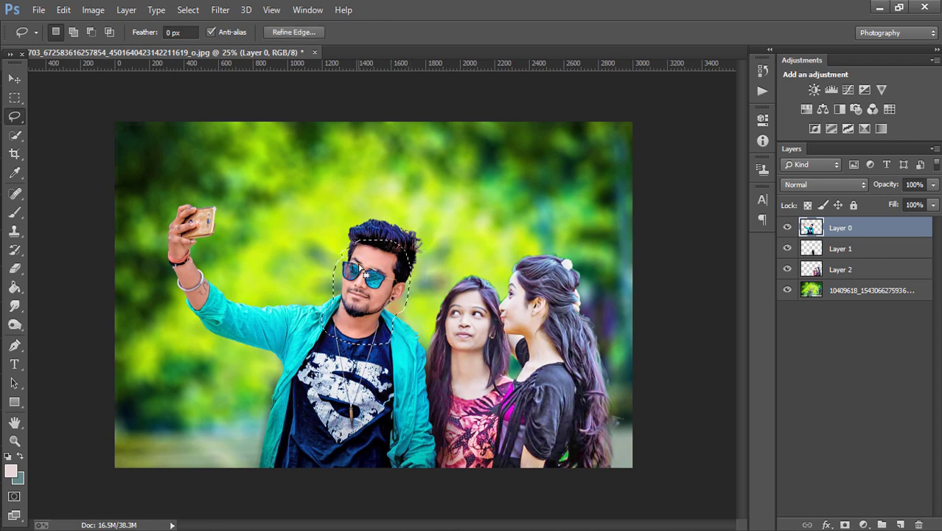
right_click(350, 229)
left_click(387, 339)
left_click(93, 10)
mouse_move(114, 47)
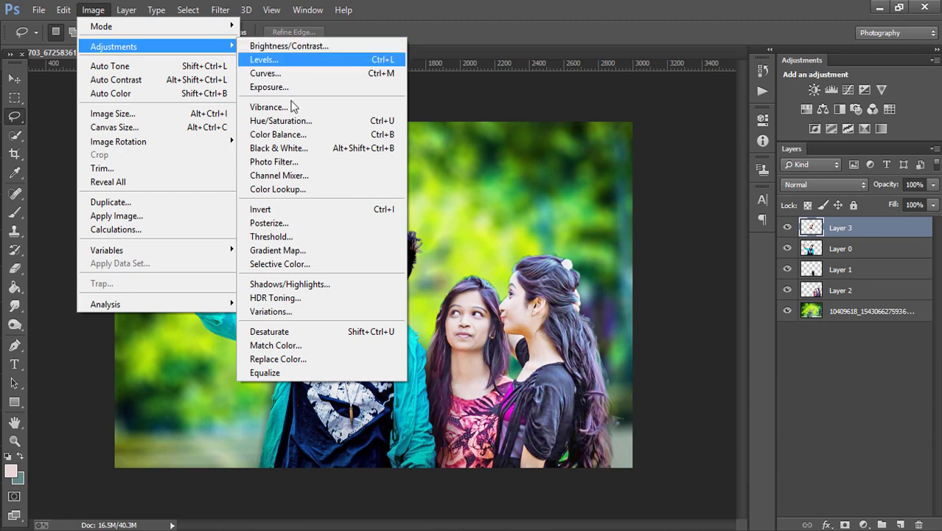
- Cool the copied face toward cyan with a -49, +1, -9 Color Balance
left_click(324, 134)
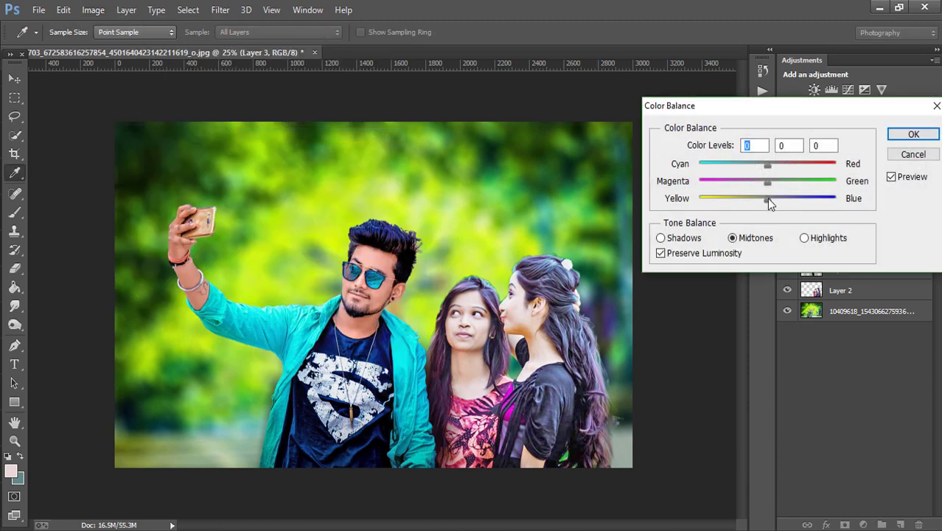
mouse_move(767, 200)
left_mouse_down()
mouse_move(749, 200)
mouse_move(768, 200)
mouse_move(761, 202)
mouse_move(773, 182)
mouse_move(740, 164)
left_mouse_up()
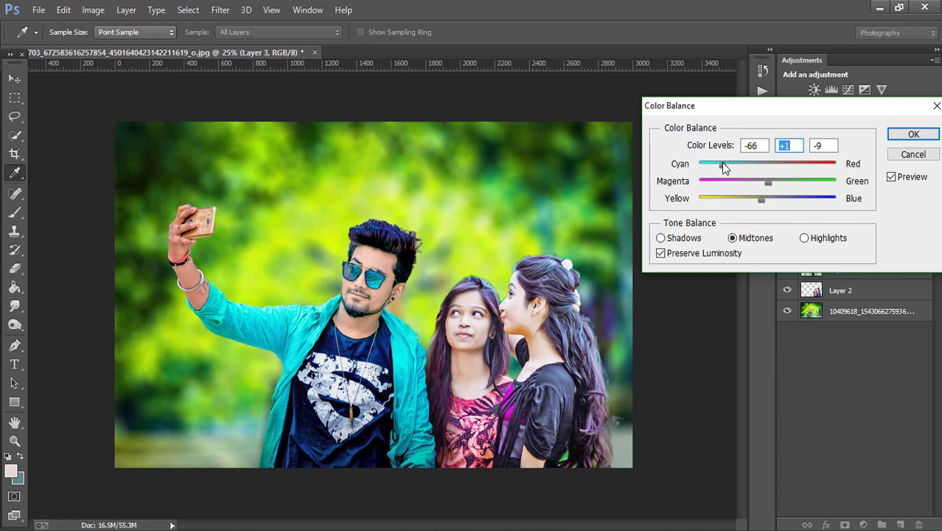
left_click_drag(724, 166, 734, 165)
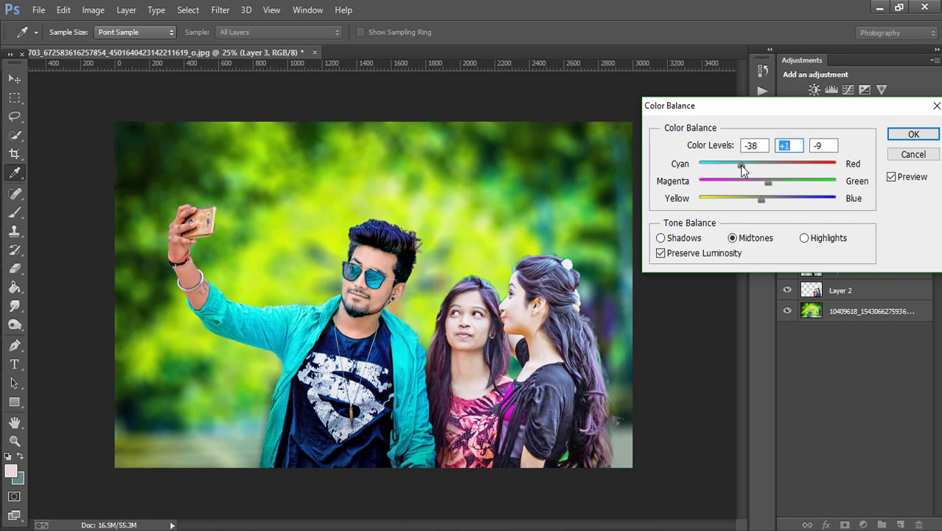
left_click(913, 133)
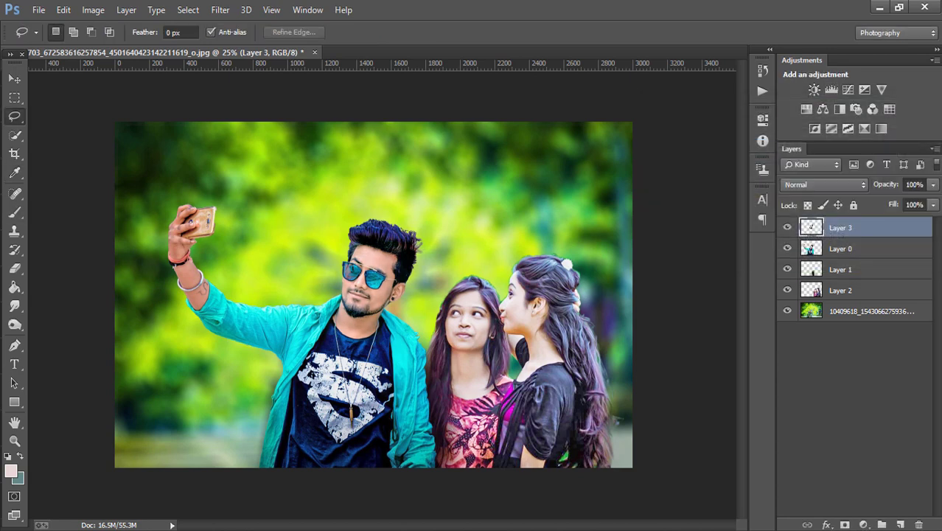
- Merge Layer 0 into Layer 3
left_click(875, 251, "ctrl")
right_click(875, 250)
left_click(673, 418)
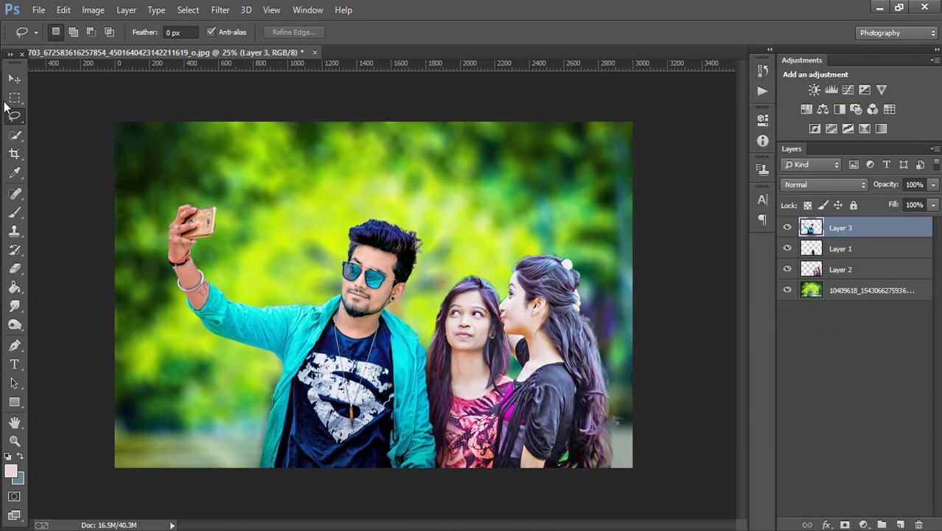
- Lasso the man's raised arm and phone, redoing the first attempt
mouse_move(172, 195)
left_mouse_down()
mouse_move(162, 297)
mouse_move(176, 193)
left_mouse_up()
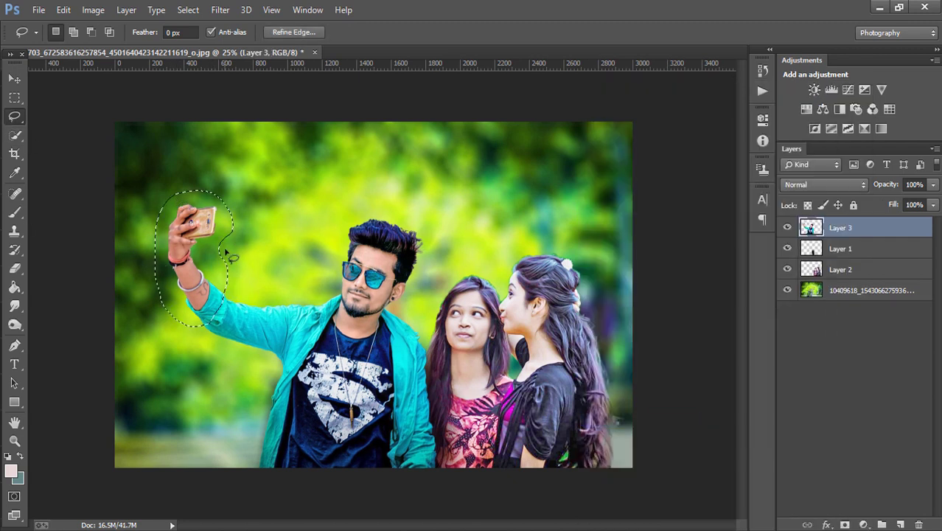
key("ctrl+d")
mouse_move(209, 309)
left_mouse_down()
mouse_move(201, 217)
mouse_move(198, 239)
left_mouse_up()
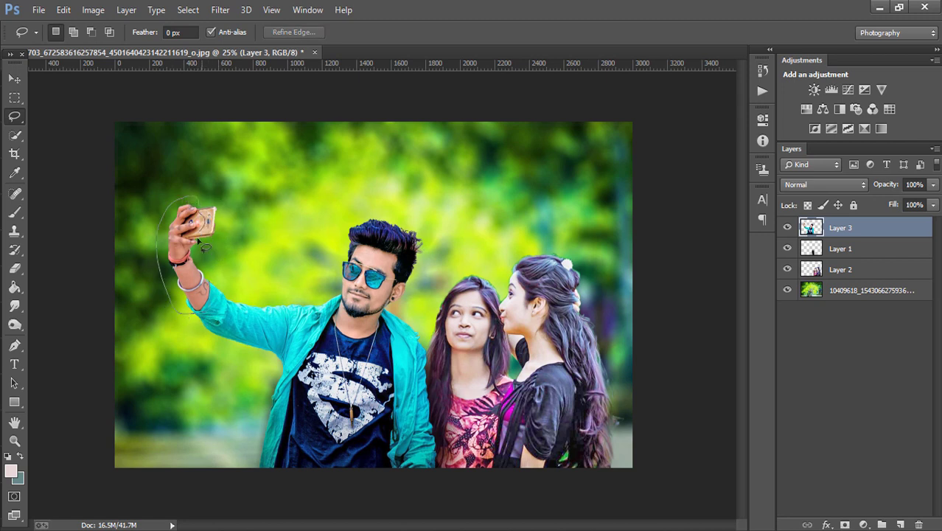
left_click_drag(209, 274, 212, 309)
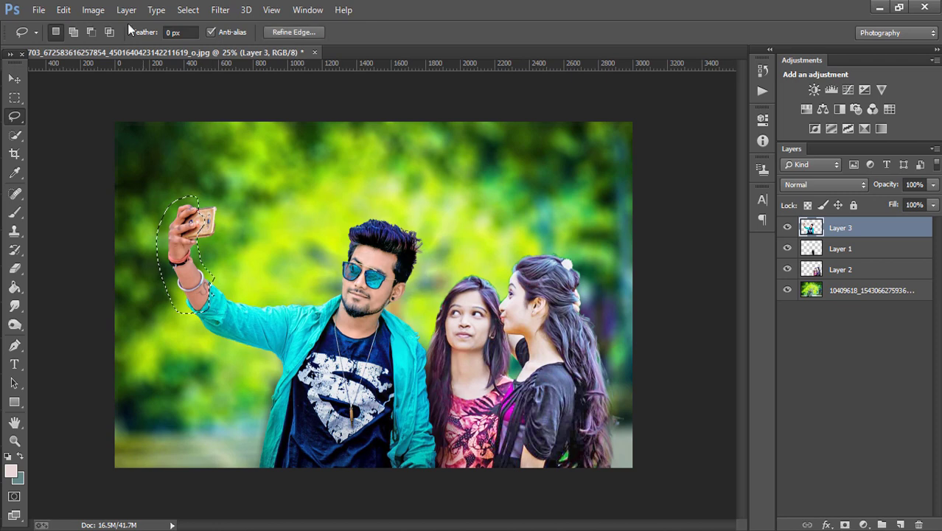
- Apply a -32, +10, -2 Color Balance to the arm and phone, then deselect
left_click(91, 12)
mouse_move(114, 46)
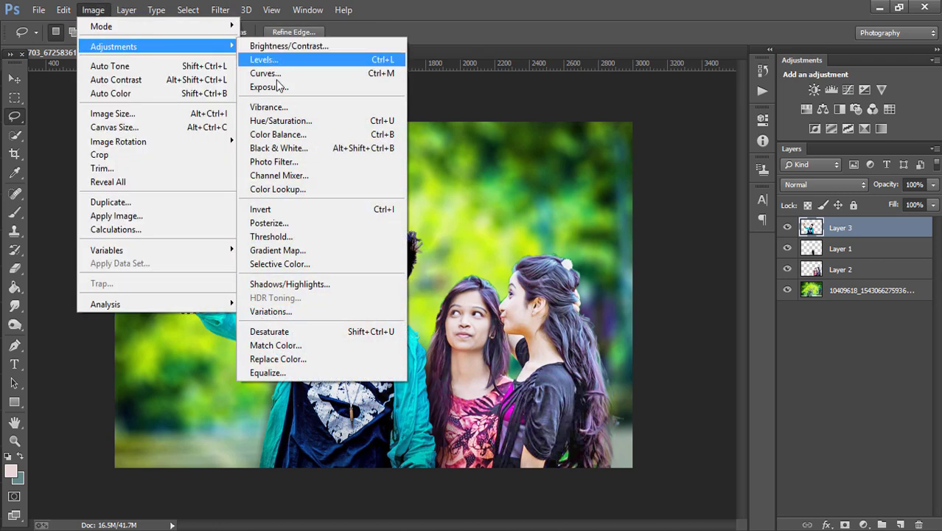
left_click(278, 135)
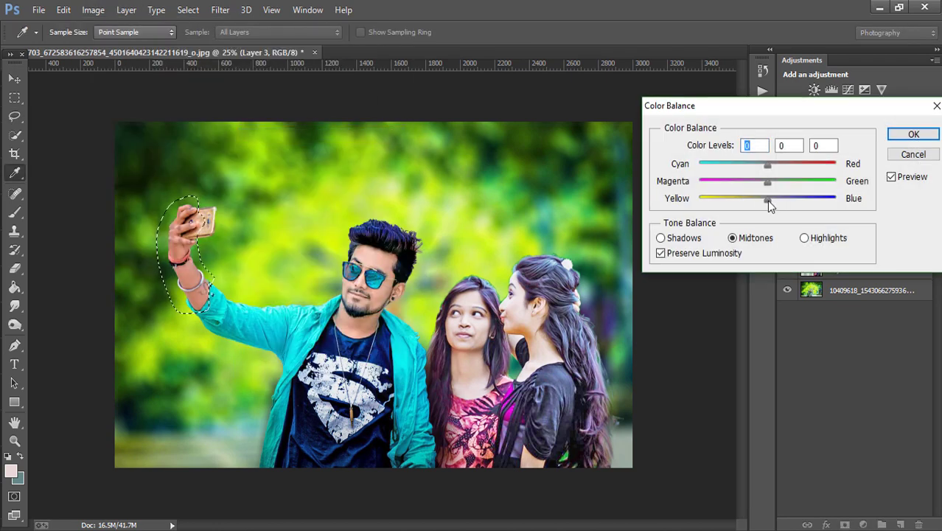
left_click_drag(766, 163, 743, 164)
left_click_drag(750, 164, 752, 164)
mouse_move(767, 198)
left_mouse_down()
mouse_move(776, 184)
mouse_move(749, 168)
left_mouse_up()
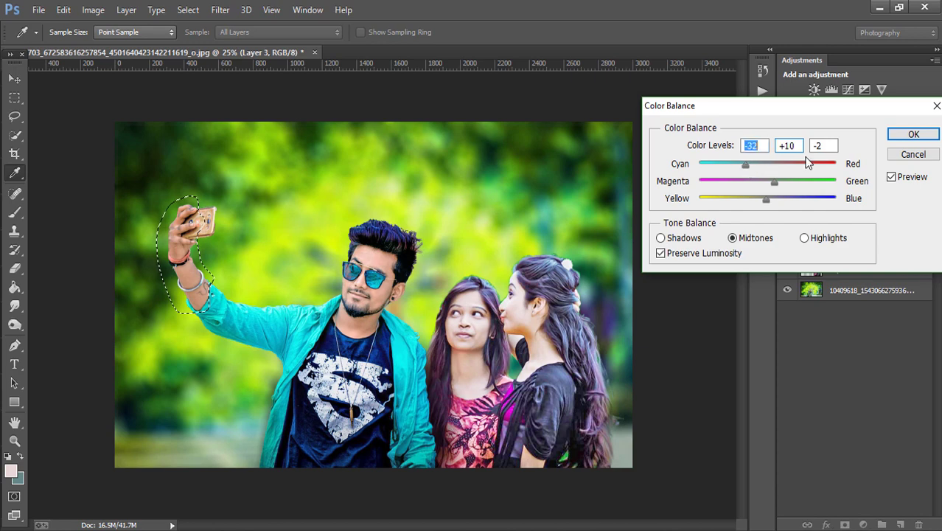
left_click(912, 134)
key("ctrl+d")
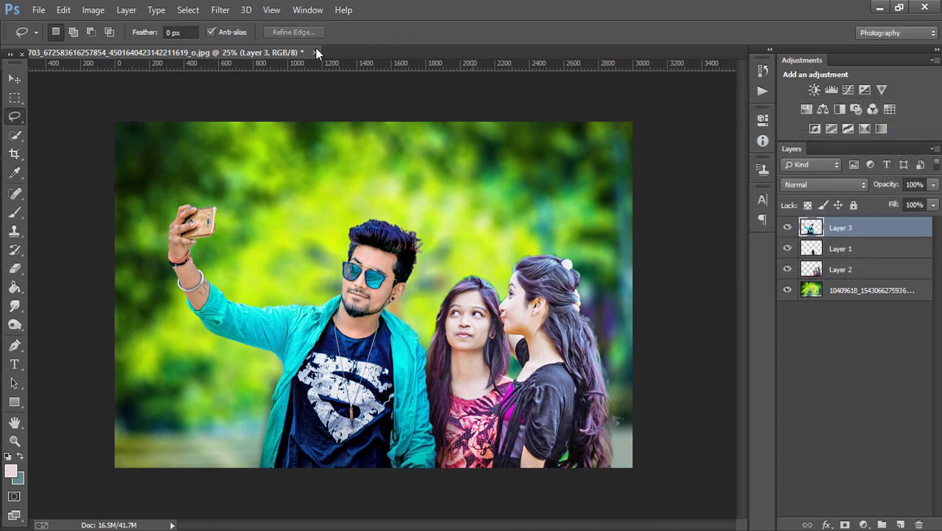
- Merge Layers 3, 1 and 2 into one layer
left_click(865, 248, "ctrl")
left_click(861, 270, "ctrl")
right_click(859, 267)
left_click(636, 416)
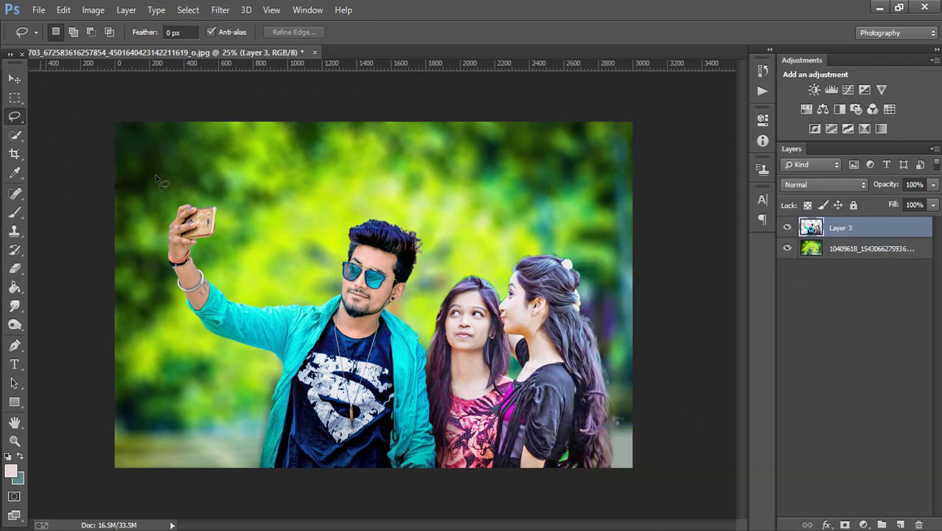
- Darken the lassoed head area with Brightness/Contrast at -33 brightness, 25 contrast
mouse_move(339, 241)
left_mouse_down()
mouse_move(413, 297)
mouse_move(407, 213)
mouse_move(344, 241)
left_mouse_up()
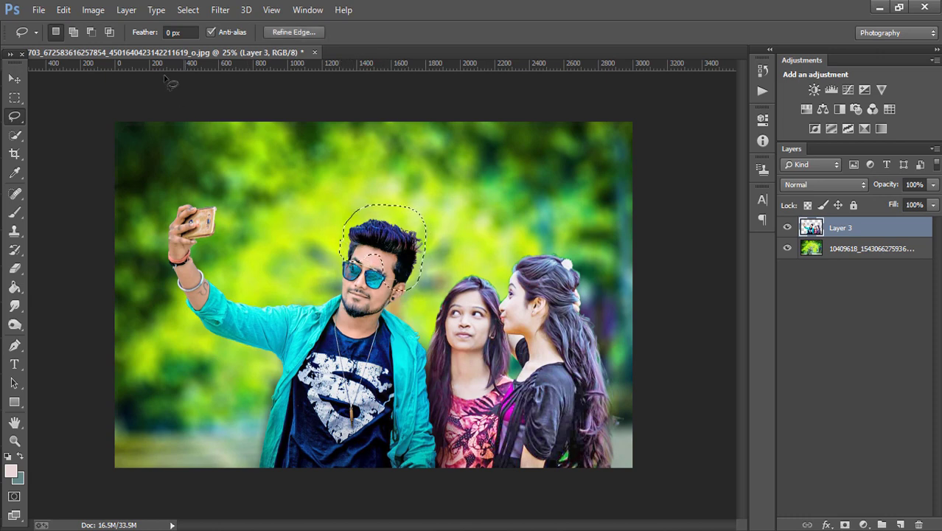
left_click(93, 9)
mouse_move(114, 46)
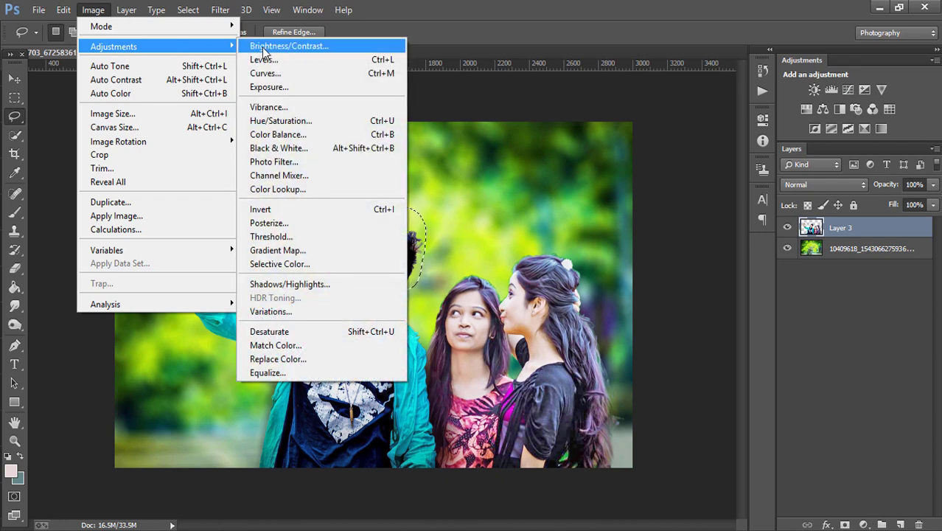
left_click(286, 46)
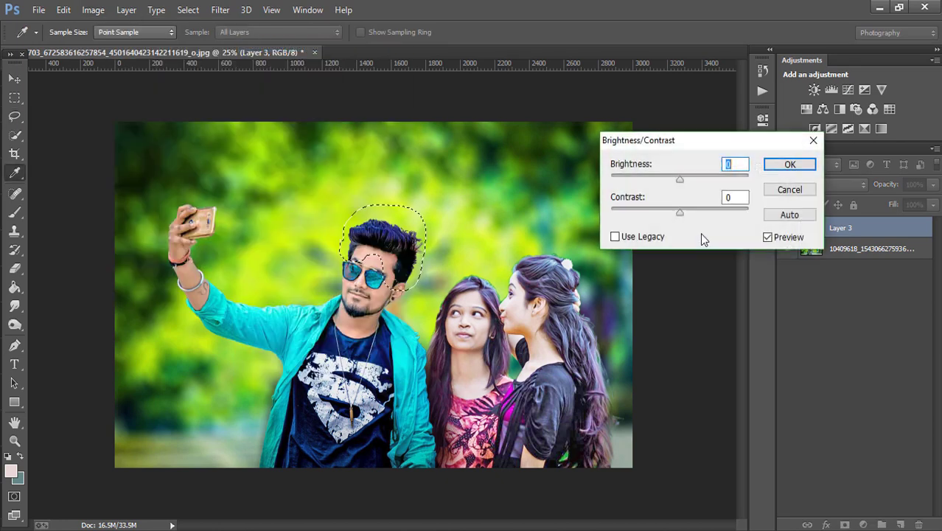
mouse_move(677, 211)
left_mouse_down()
mouse_move(728, 214)
mouse_move(683, 213)
left_mouse_up()
left_click_drag(678, 177, 664, 178)
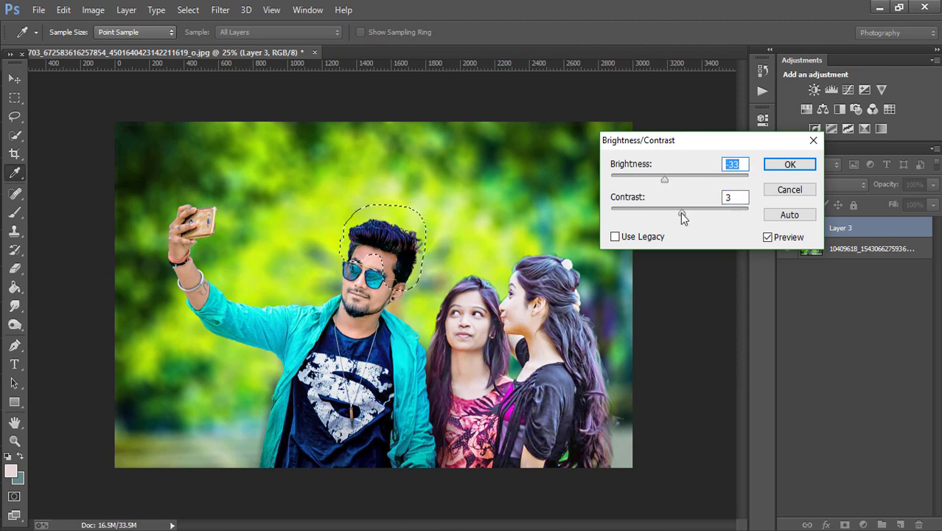
left_click_drag(680, 213, 670, 212)
left_click(789, 164)
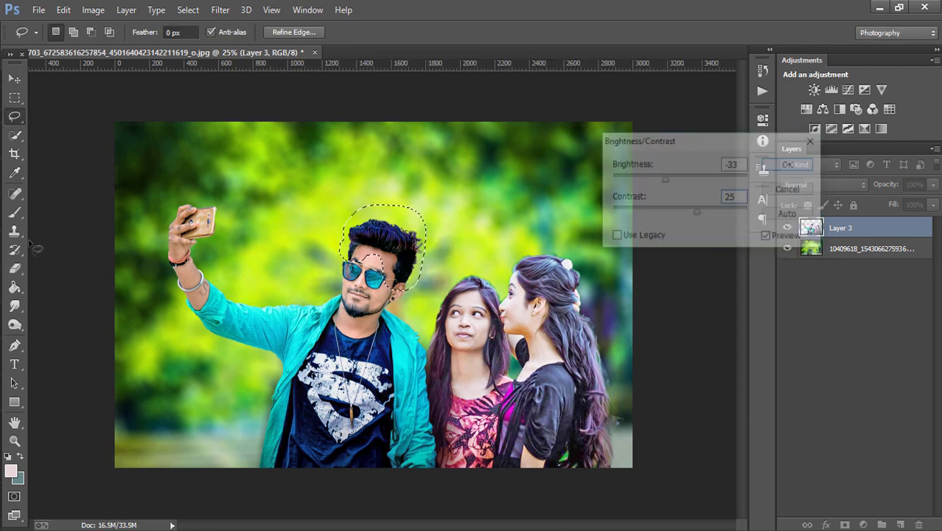
left_click(14, 212)
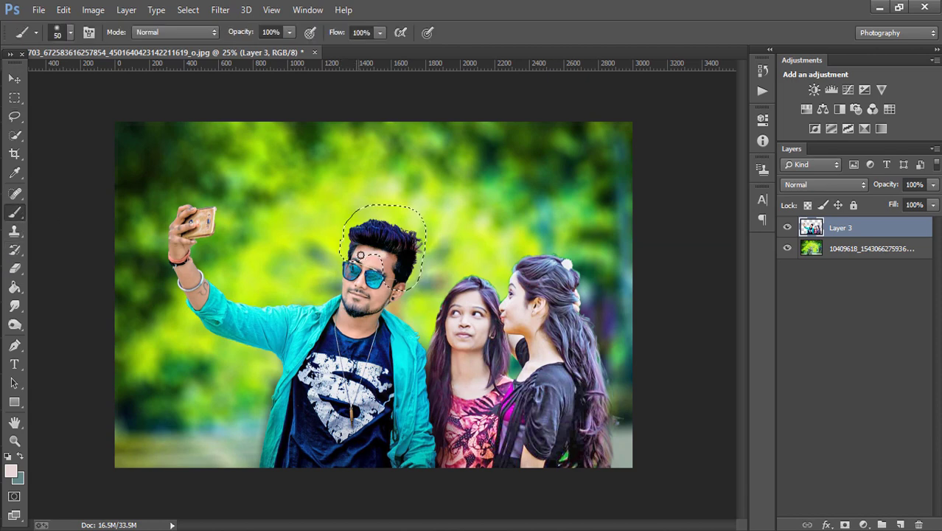
left_click(63, 10)
- Step backward through history to undo the recent eraser strokes
left_click(95, 36)
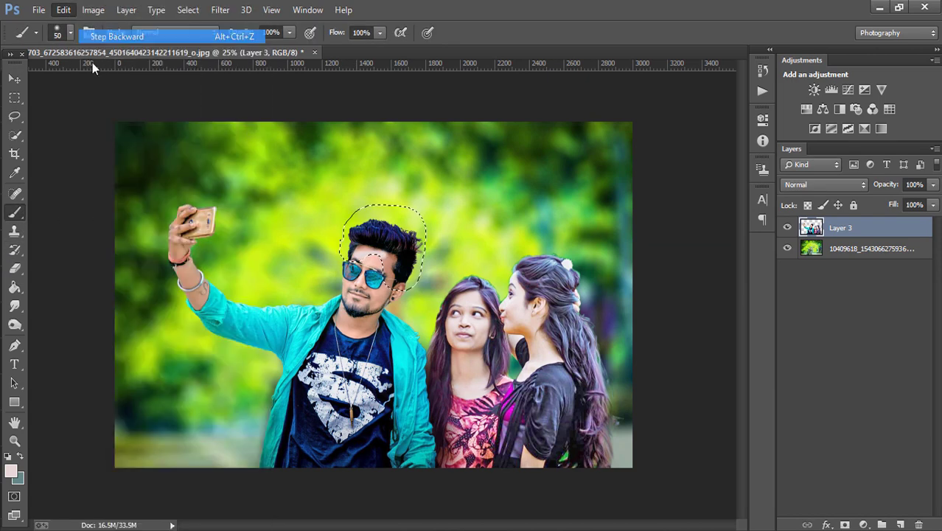
left_click(13, 269)
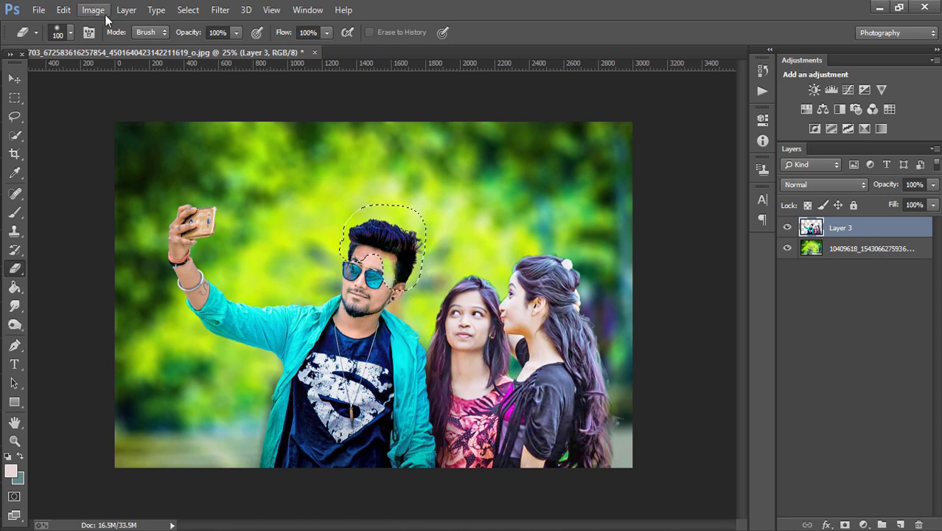
left_click(63, 9)
left_click(102, 37)
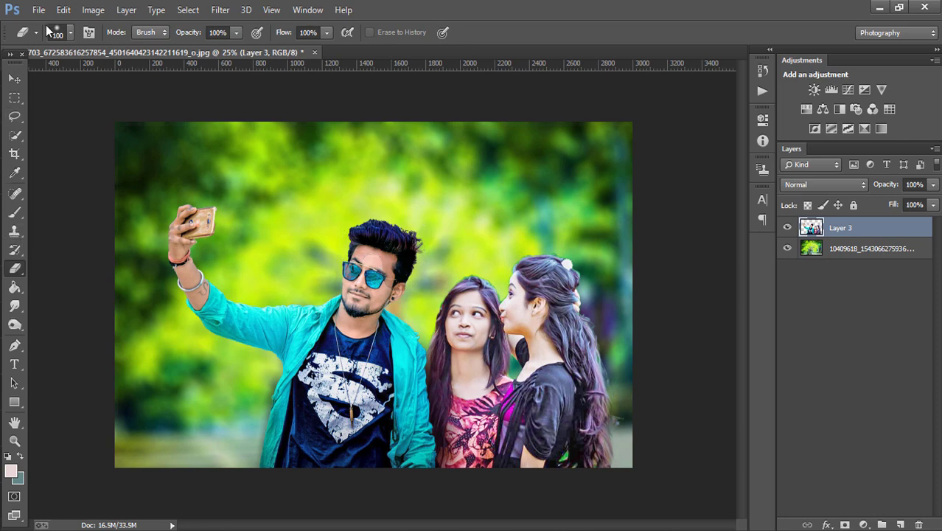
left_click(63, 10)
left_click(111, 35)
left_click(64, 9)
left_click(86, 37)
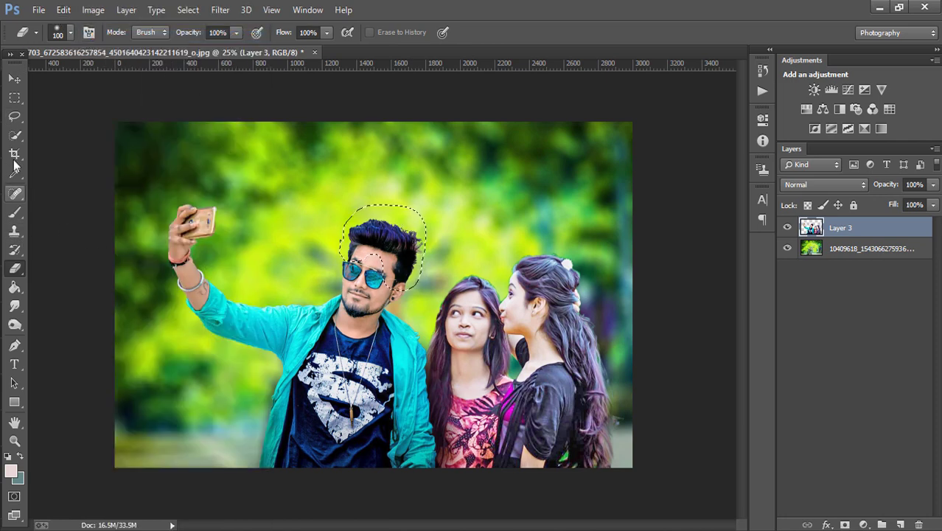
- Copy the head selection to a new layer and darken its midtones to 0.94 with Levels
left_click(14, 135)
right_click(340, 227)
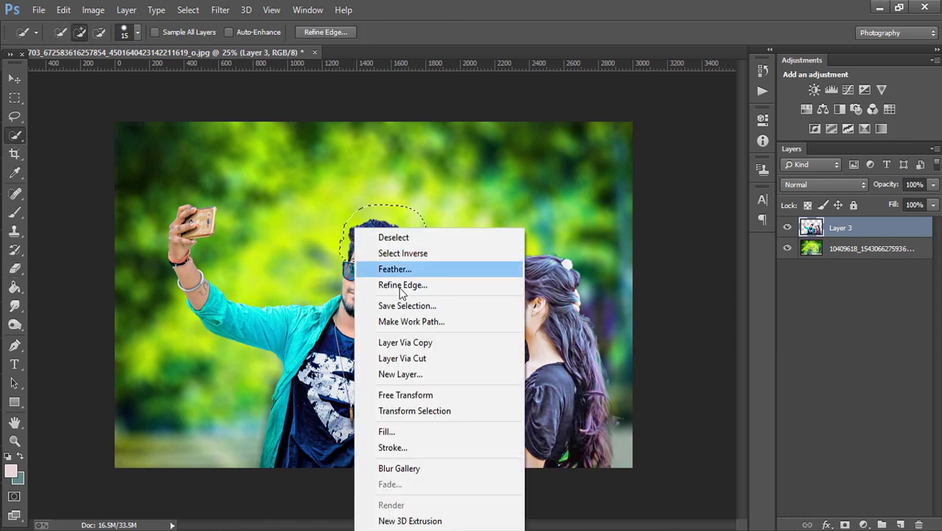
left_click(418, 340)
left_click(87, 10)
mouse_move(113, 47)
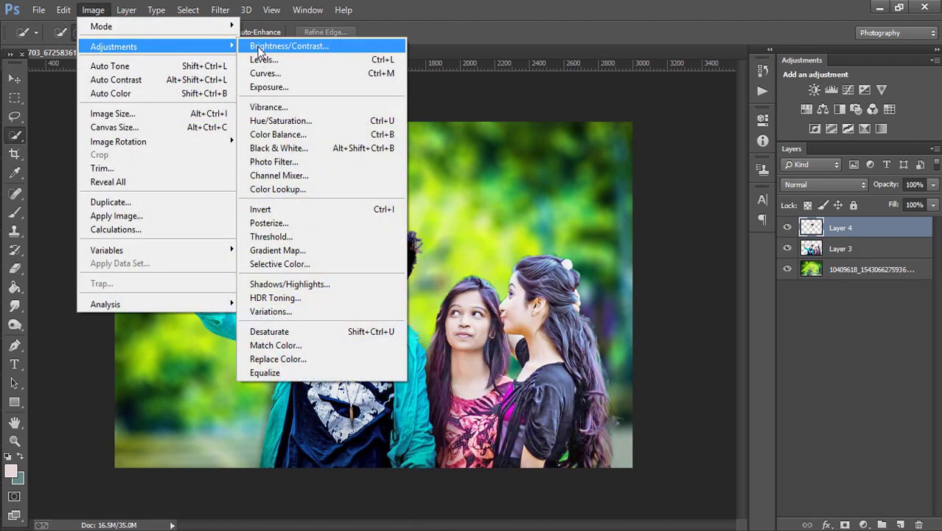
left_click(269, 60)
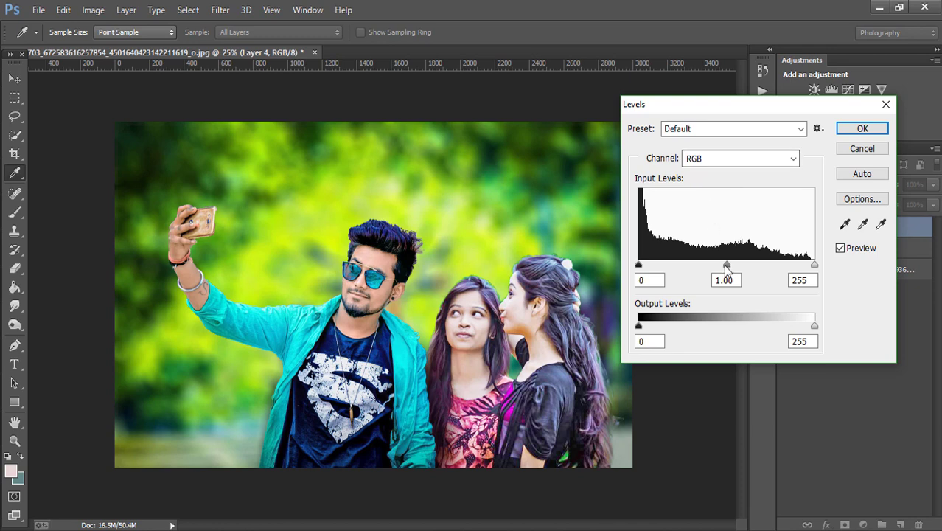
left_click_drag(726, 265, 735, 267)
left_click(863, 129)
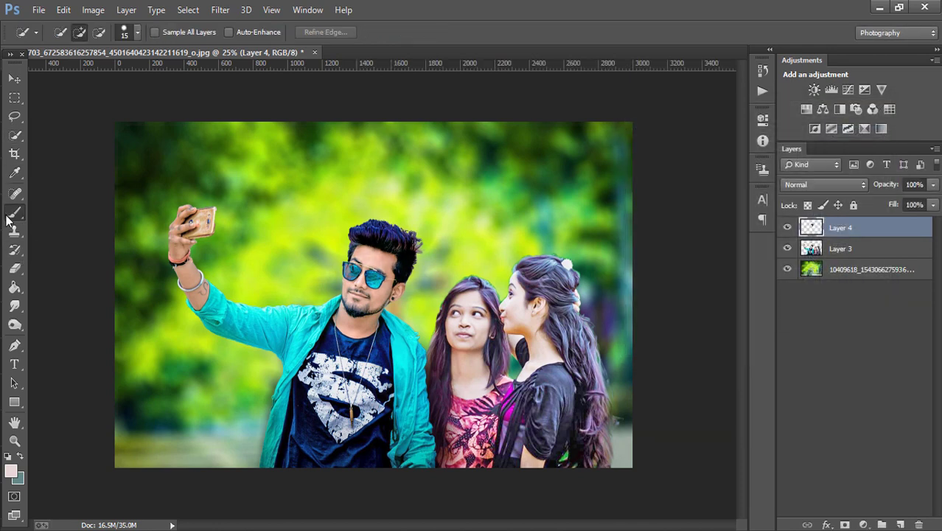
- Merge Layer 3 into Layer 4 and open the Camera Raw Filter on it
left_click(15, 211)
left_click(14, 269)
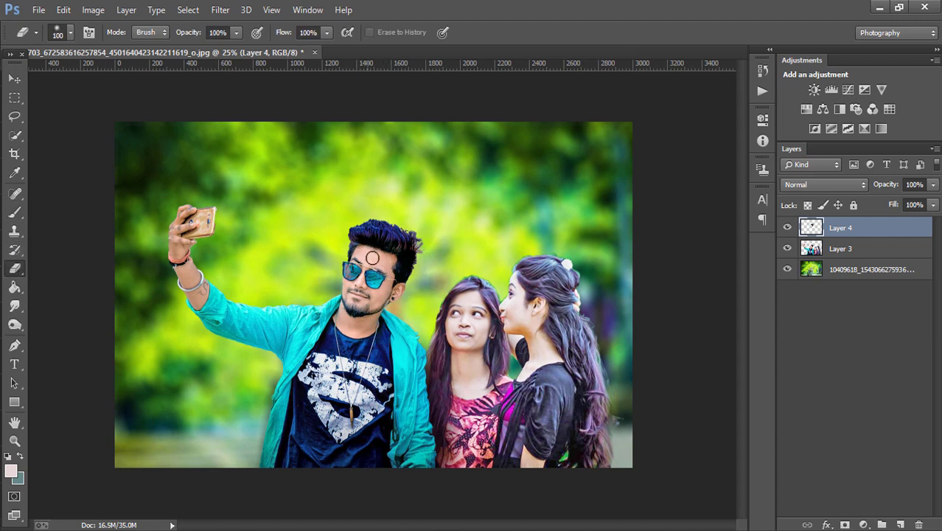
left_click(835, 251, "ctrl")
right_click(839, 250)
left_click(626, 418)
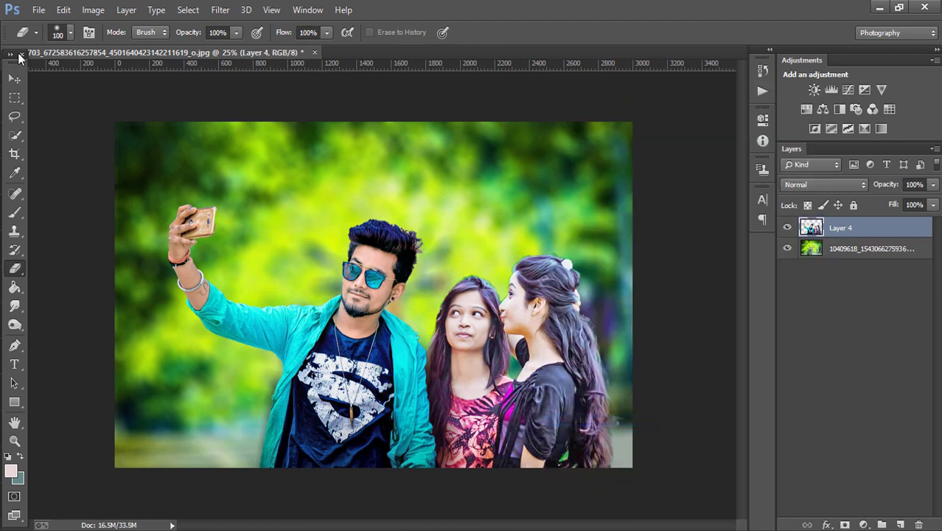
left_click(219, 10)
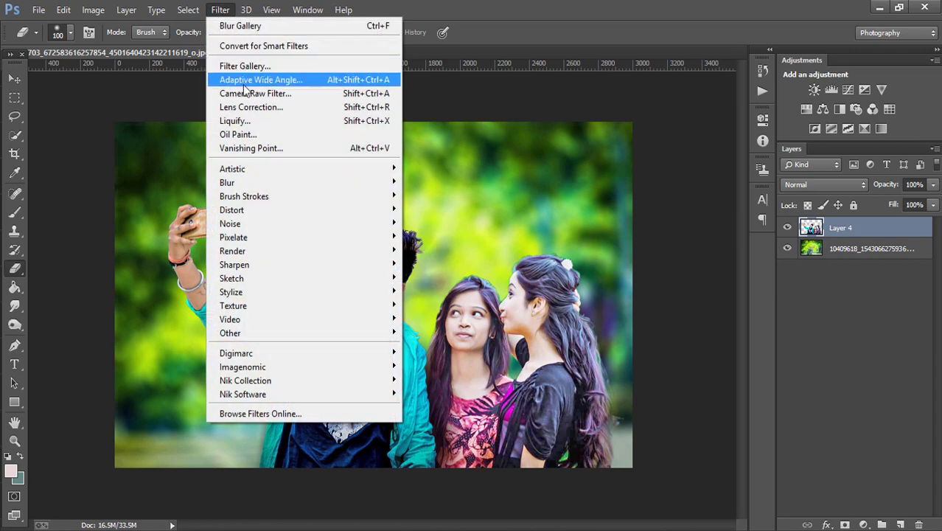
left_click(245, 90)
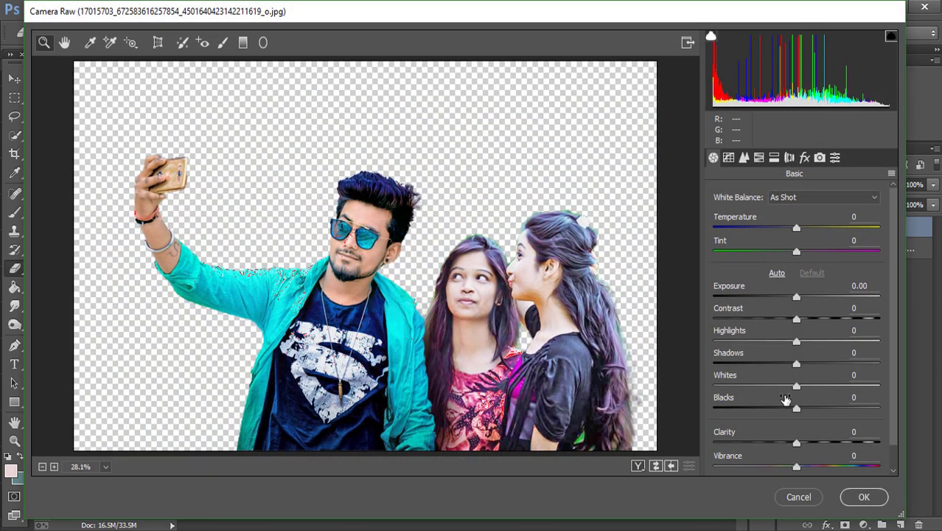
- Set Basic clarity +31, contrast +8, highlights -14, shadows +18 and blacks -8
left_click_drag(804, 441, 822, 442)
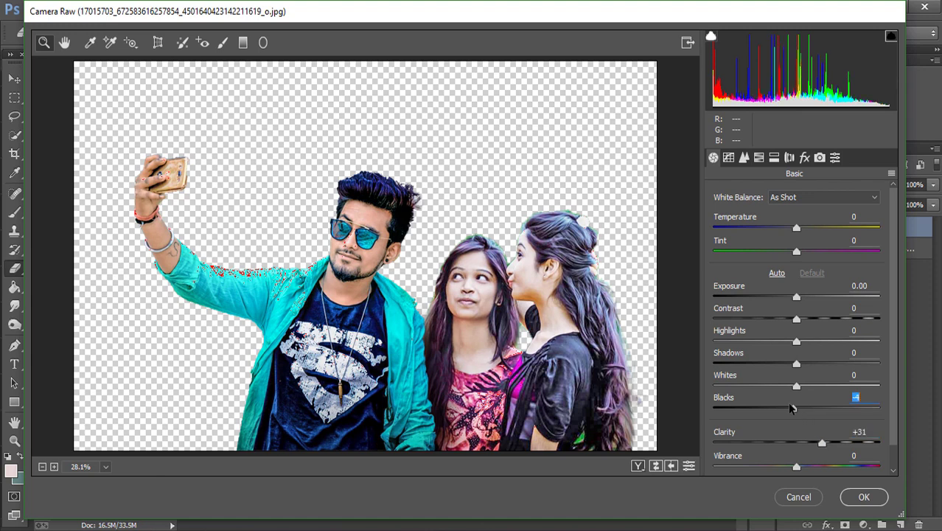
left_click_drag(796, 408, 789, 405)
mouse_move(796, 364)
left_mouse_down()
mouse_move(810, 363)
mouse_move(786, 339)
mouse_move(802, 319)
left_mouse_up()
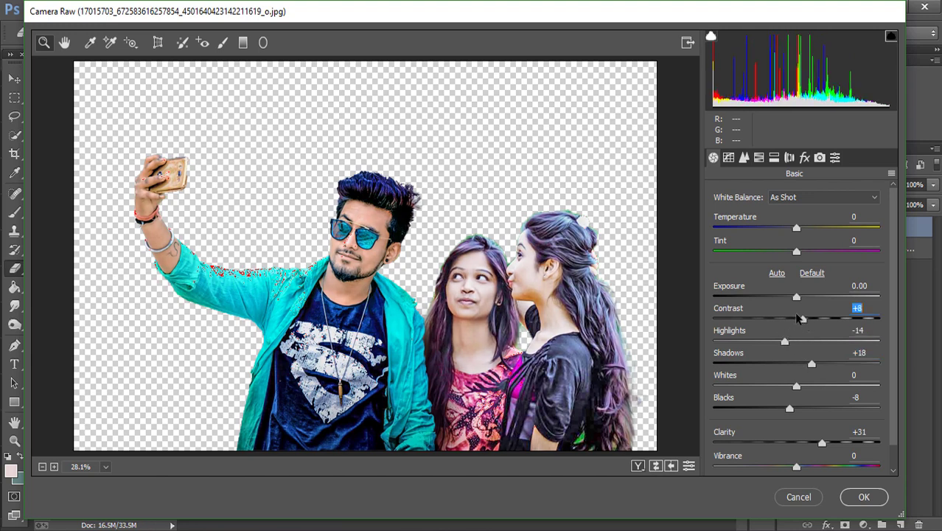
- Set Detail luminance noise reduction to 41 and sharpening amount to 52
left_click(801, 296)
left_click(744, 157)
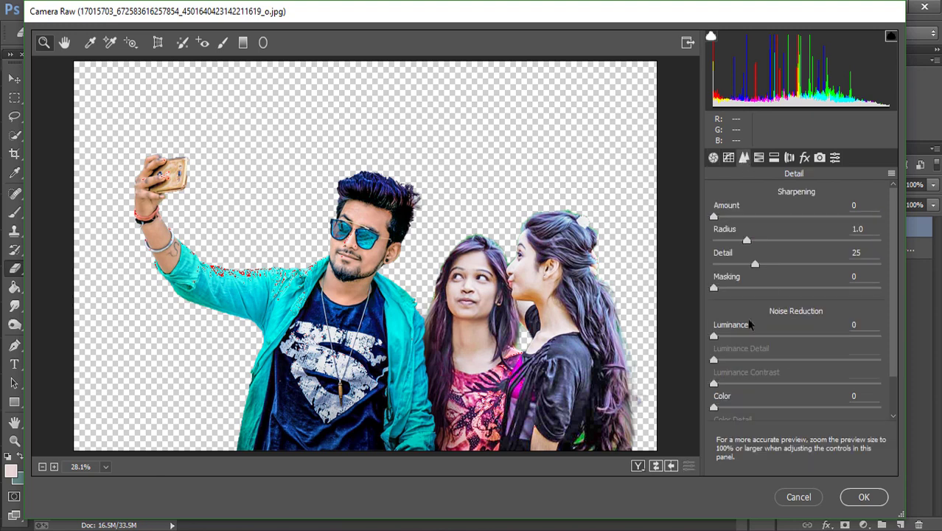
left_click_drag(733, 337, 781, 336)
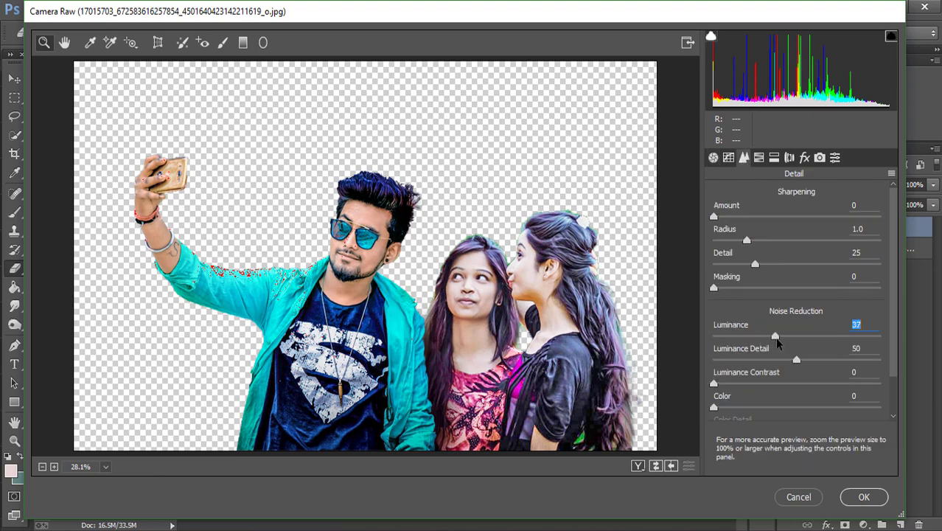
left_click_drag(713, 216, 771, 216)
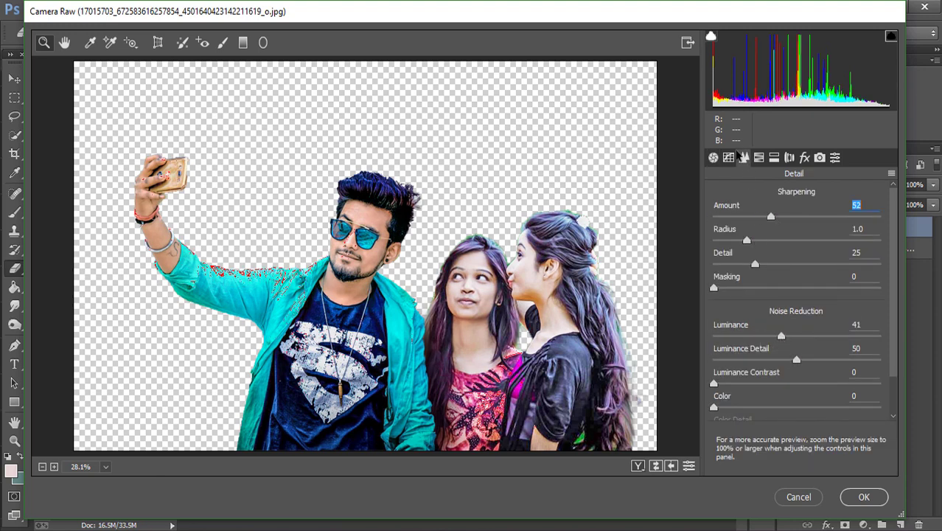
- Set HSL luminance to Oranges +15, Yellows +24, Greens -18, Aquas -22
left_click(760, 158)
left_click(799, 214)
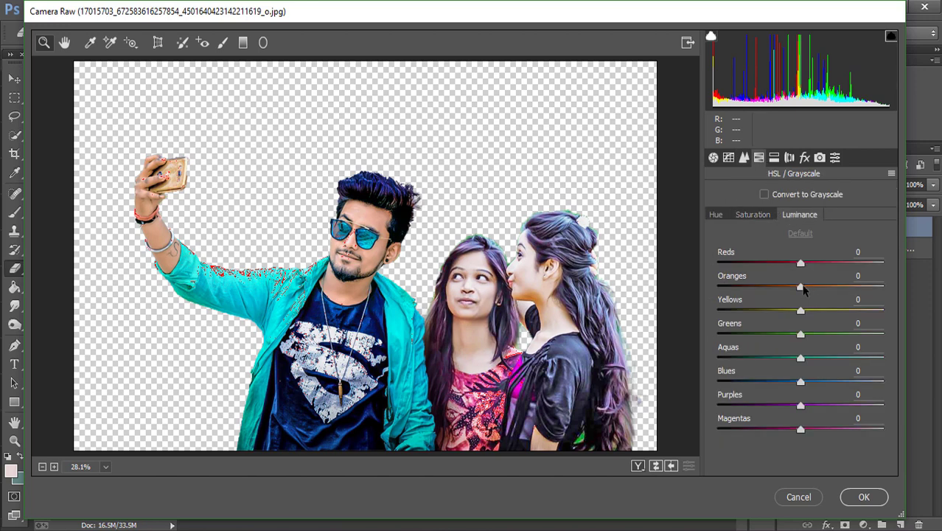
left_click_drag(800, 286, 815, 294)
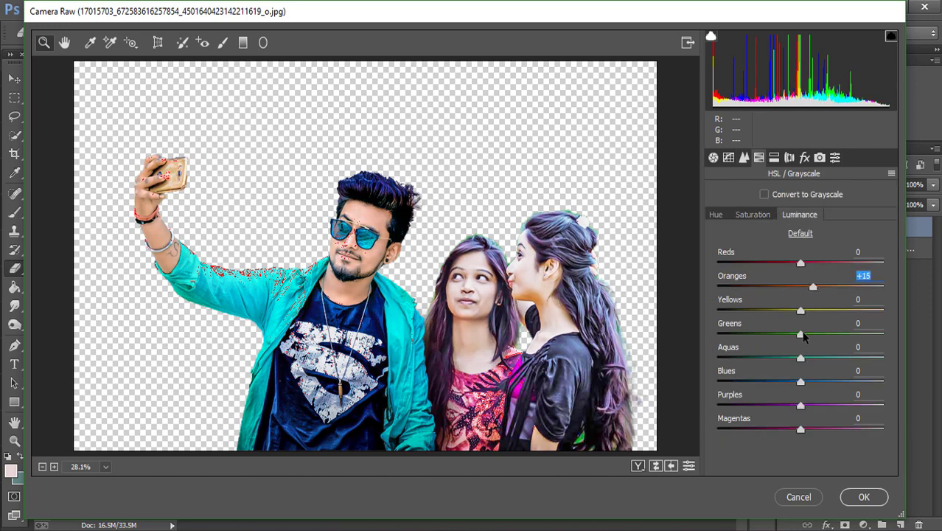
mouse_move(801, 335)
left_mouse_down()
mouse_move(785, 335)
mouse_move(774, 310)
mouse_move(820, 318)
left_mouse_up()
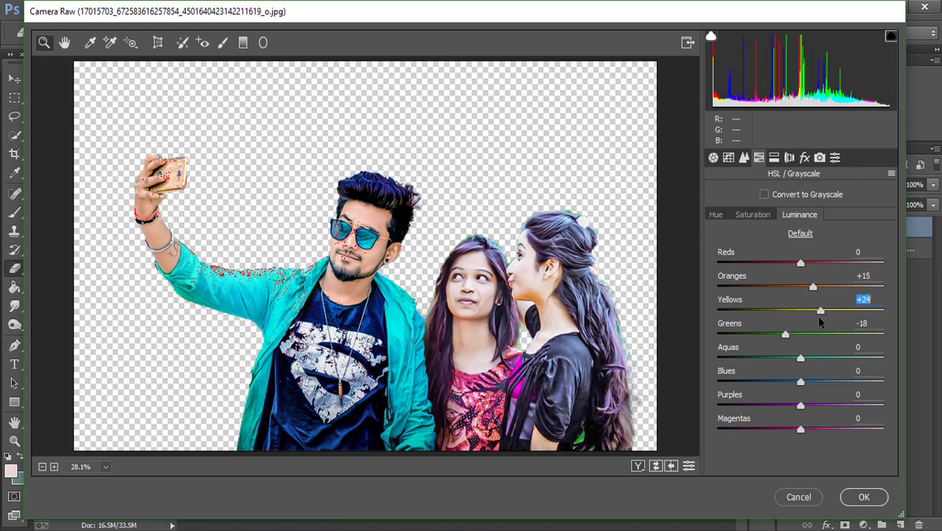
- Set Yellows saturation to -30 and Oranges to about +13, then apply Camera Raw
left_click(750, 216)
left_click_drag(803, 315, 769, 312)
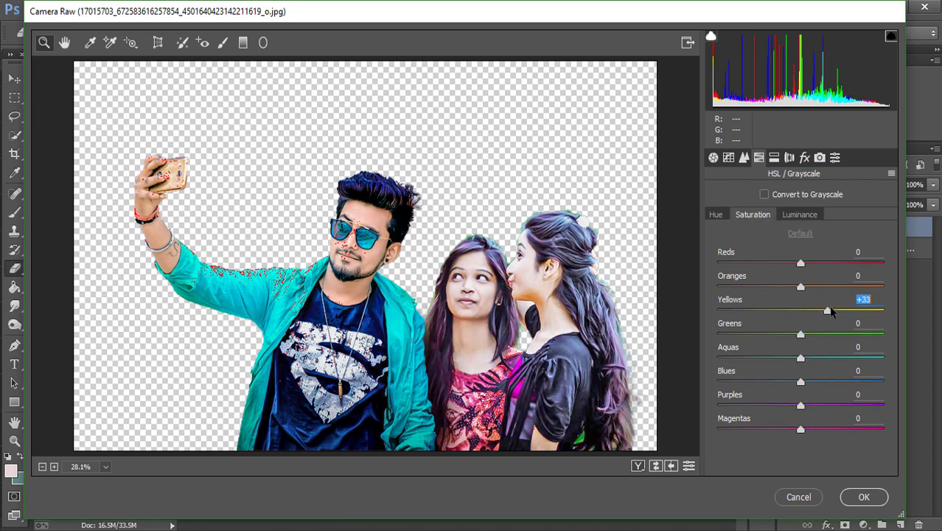
key("shift+Up")
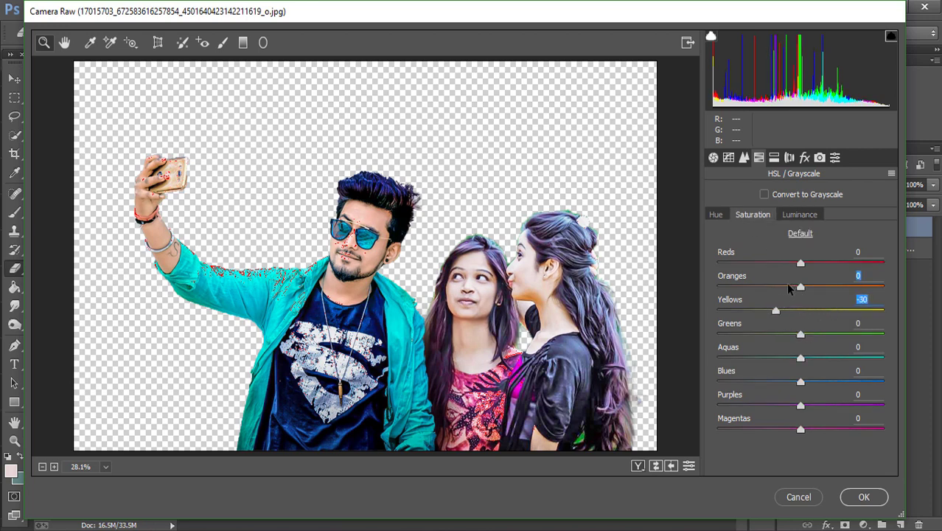
left_click(785, 287)
left_click(808, 287)
left_click(809, 288)
left_click(867, 497)
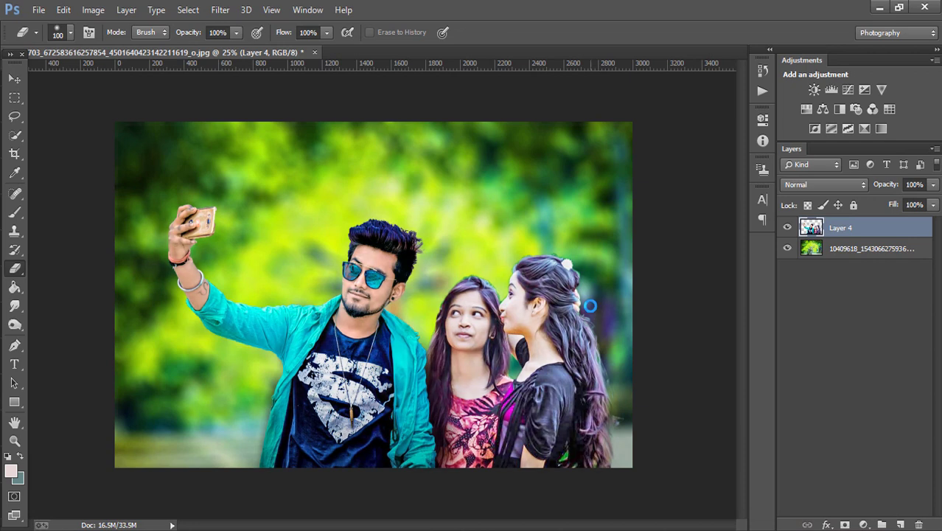
- Merge the trio and park background into one layer and launch Color Efex Pro 4
left_click(590, 305)
right_click(838, 250)
left_click(623, 414)
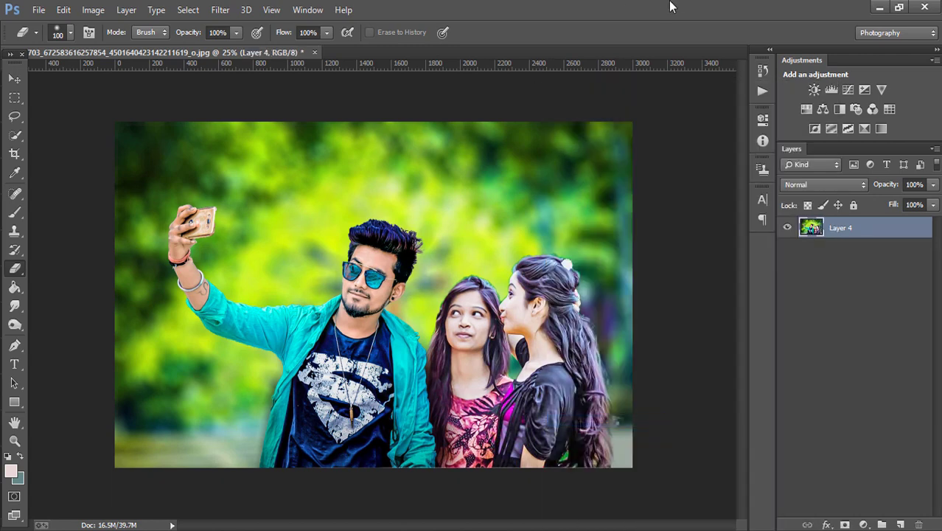
left_click(227, 10)
mouse_move(245, 380)
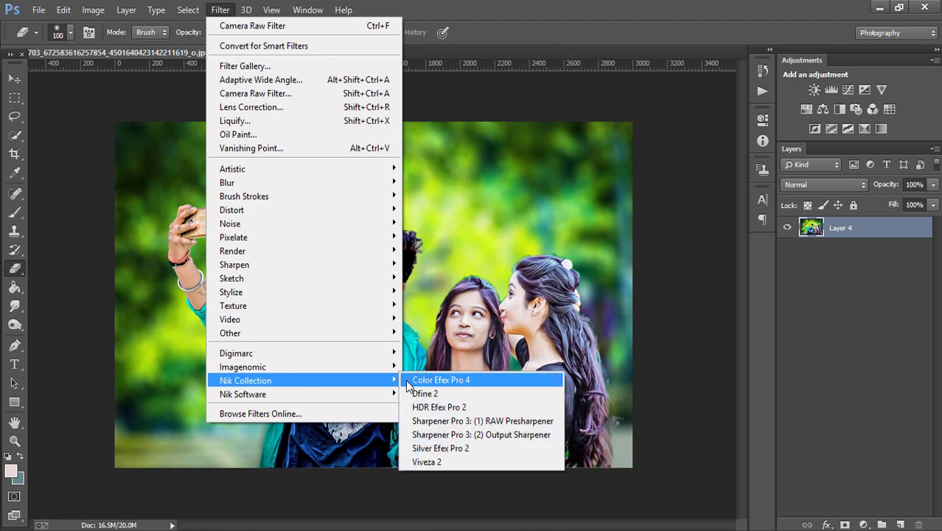
left_click(408, 382)
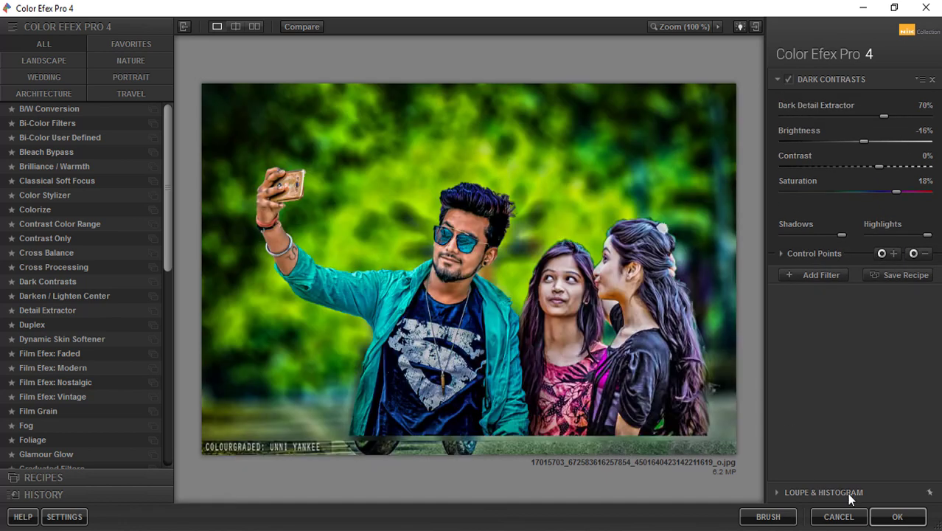
- Cancel Color Efex, commit a full-image crop, and relaunch Color Efex Pro 4
left_click(837, 516)
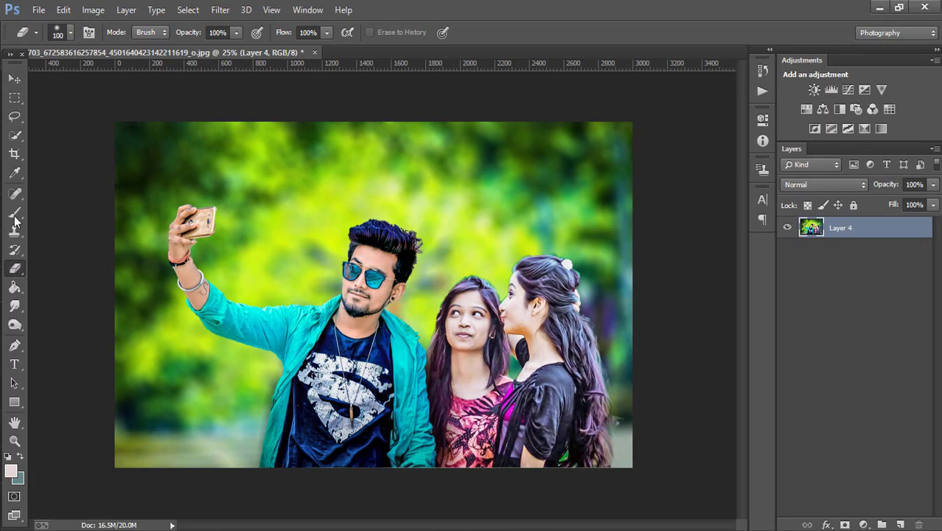
left_click(14, 171)
left_click(14, 154)
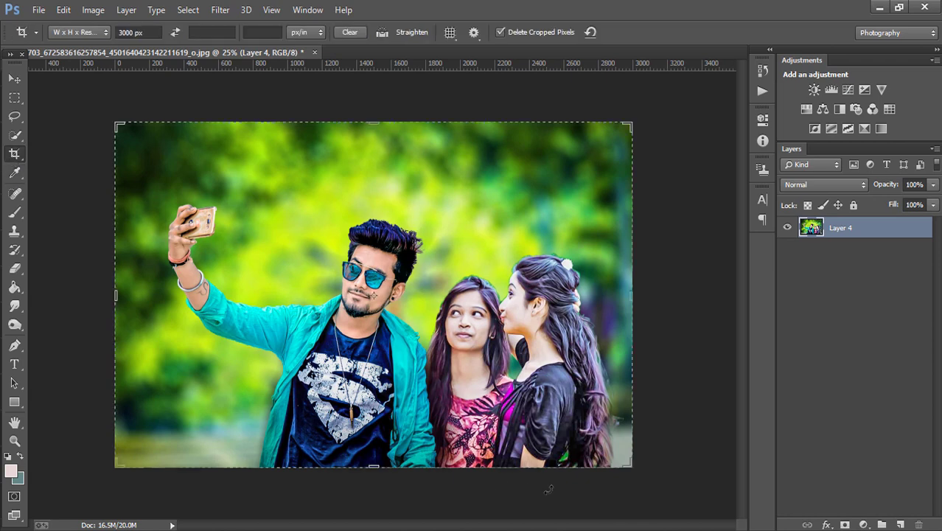
left_click(634, 462)
left_click(636, 31)
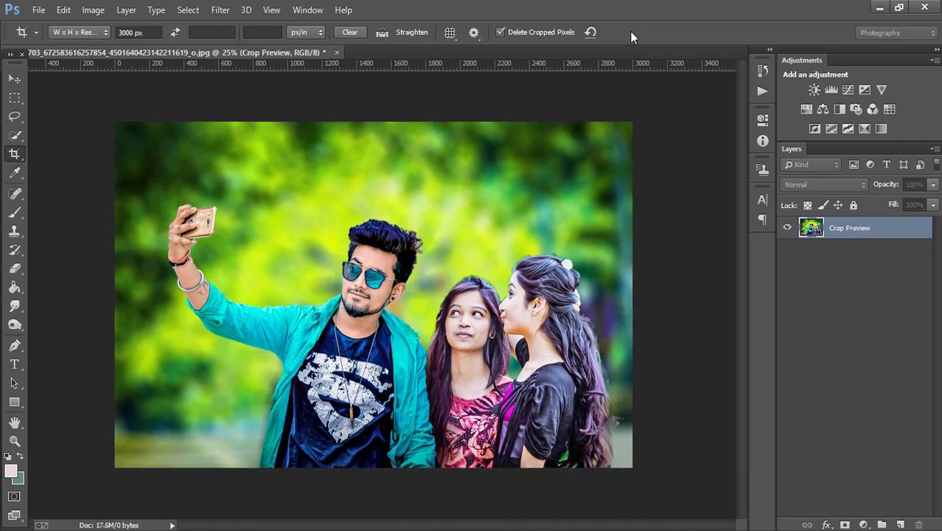
left_click(221, 10)
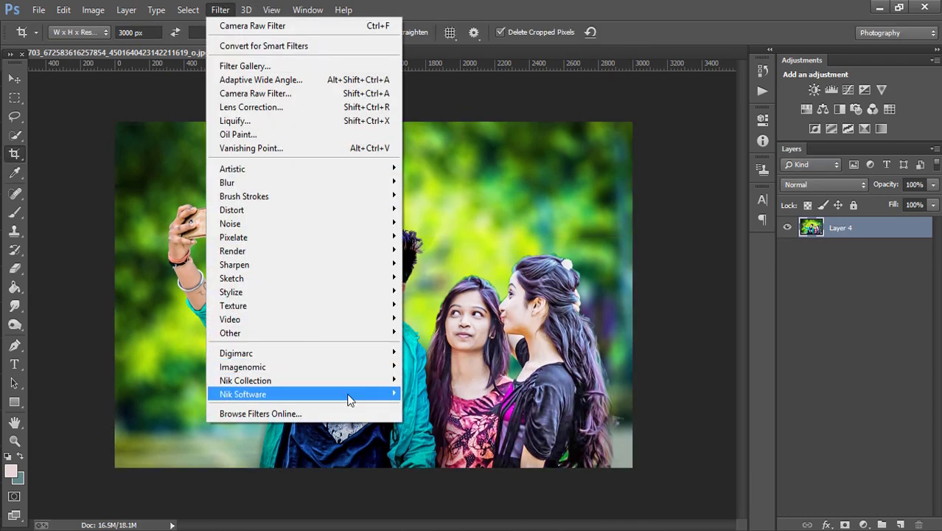
left_click(404, 379)
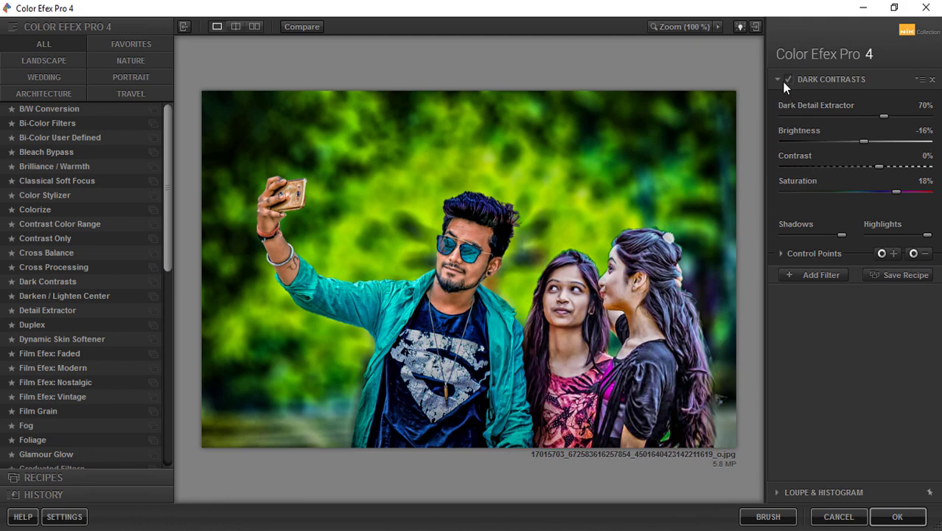
- Compare the photo with and without Dark Contrasts, then add a Detail Extractor filter
left_click(783, 78)
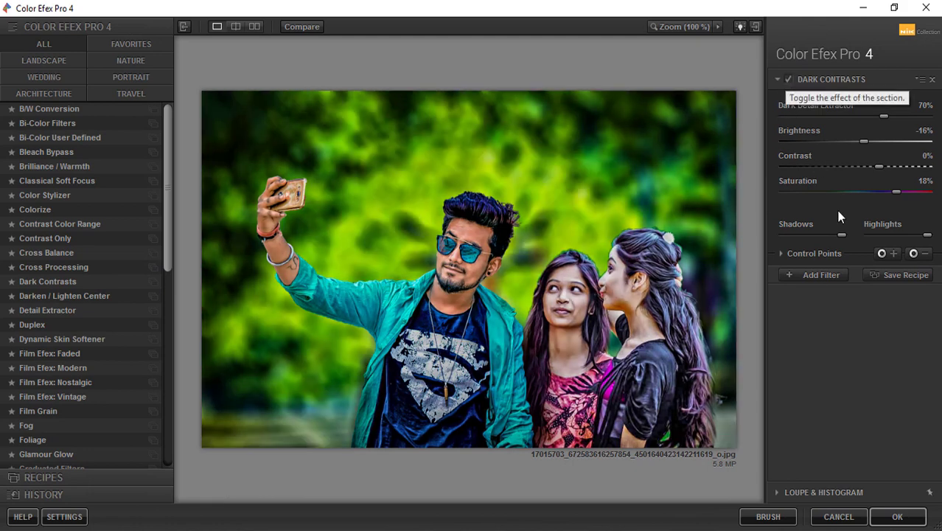
left_click(818, 277)
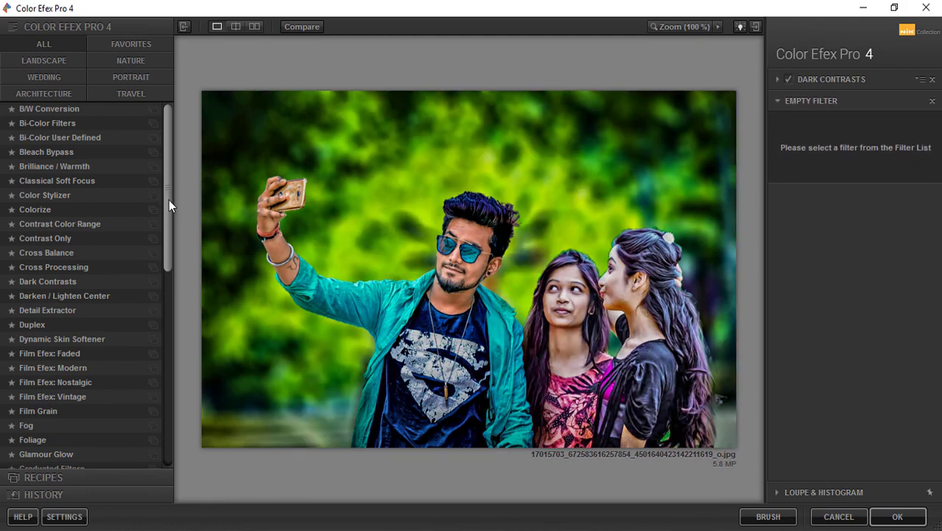
left_click_drag(168, 200, 166, 247)
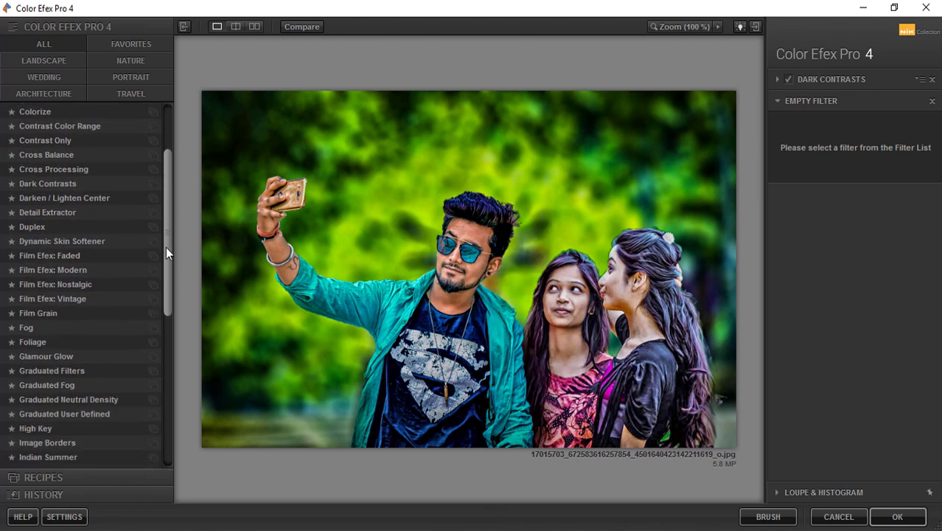
left_click(47, 212)
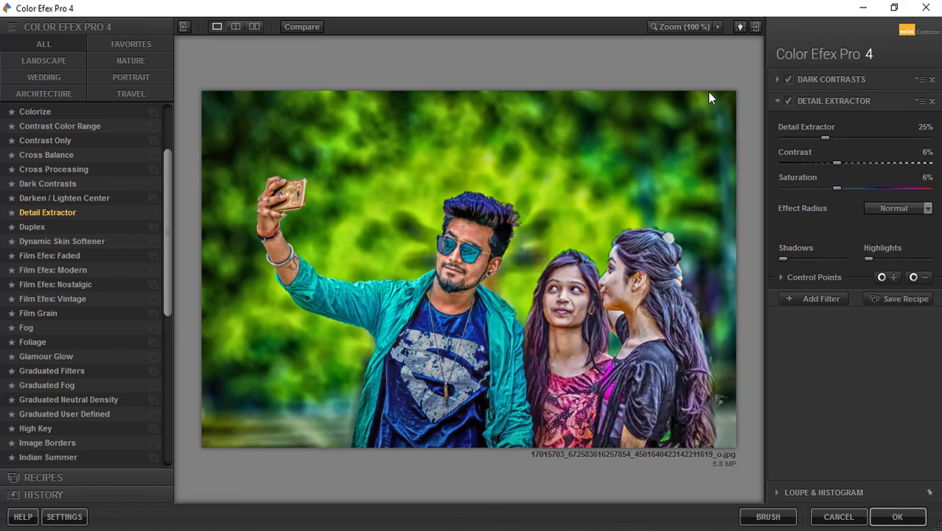
- Tune the Detail Extractor strength, contrast to 23% and saturation to 13%
left_click_drag(795, 137, 843, 135)
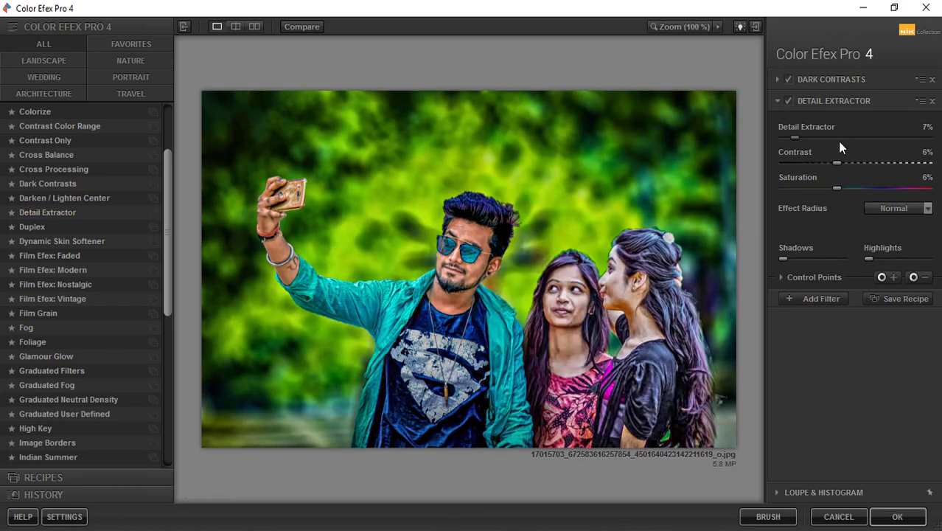
left_click(815, 138)
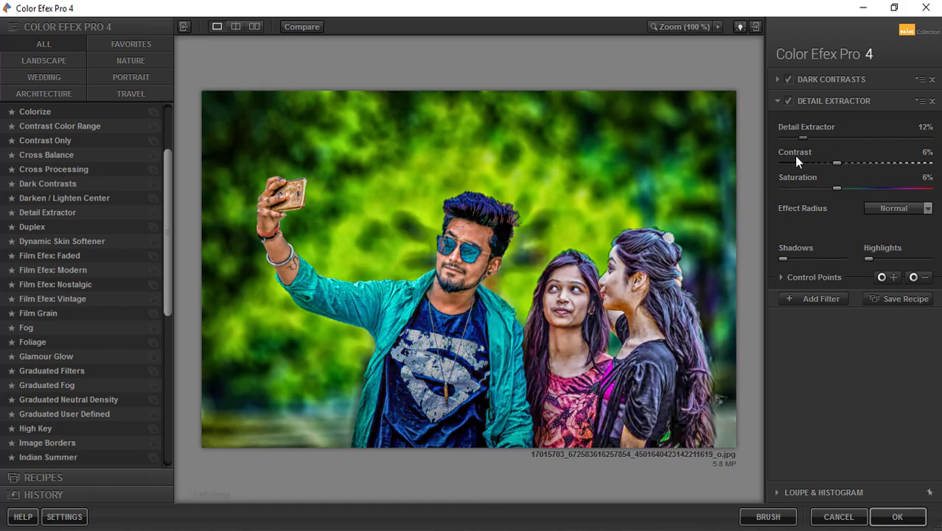
left_click(801, 160)
left_click(839, 161)
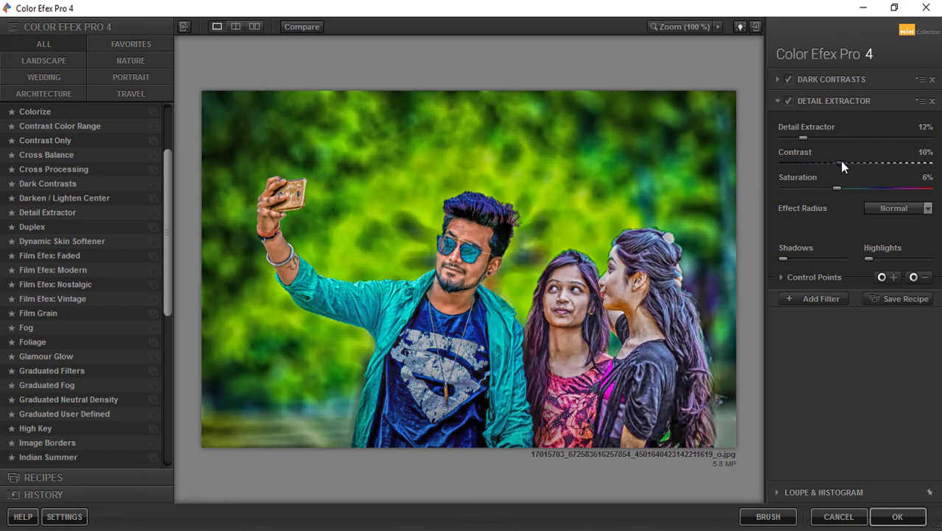
left_click(862, 160)
left_click_drag(863, 162, 854, 161)
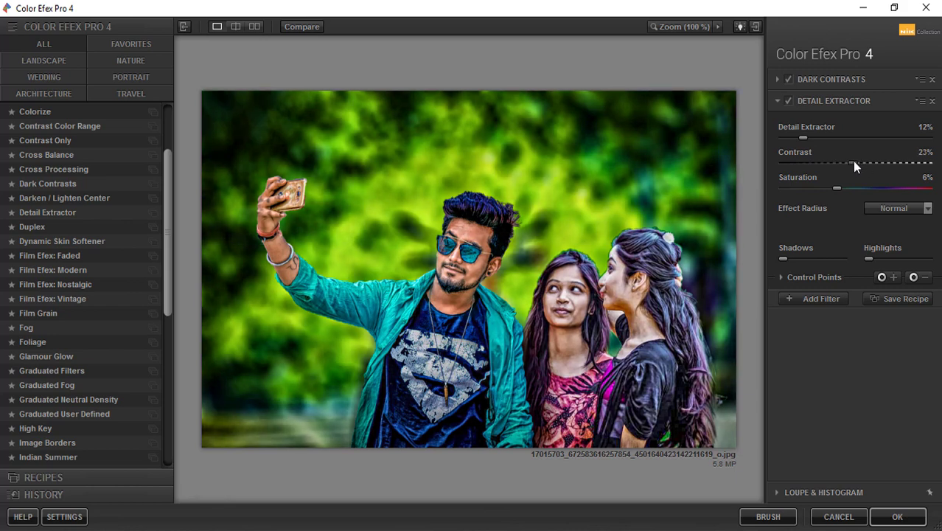
left_click(817, 188)
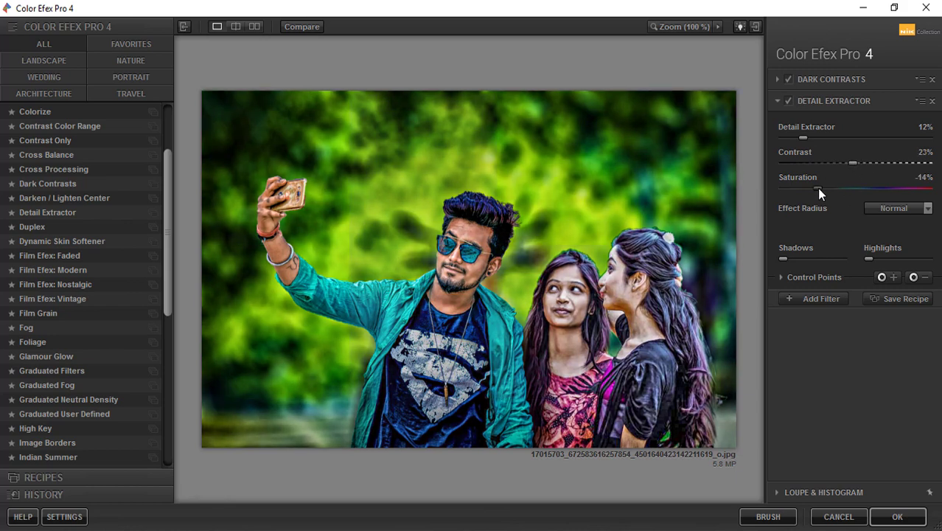
left_click(799, 189)
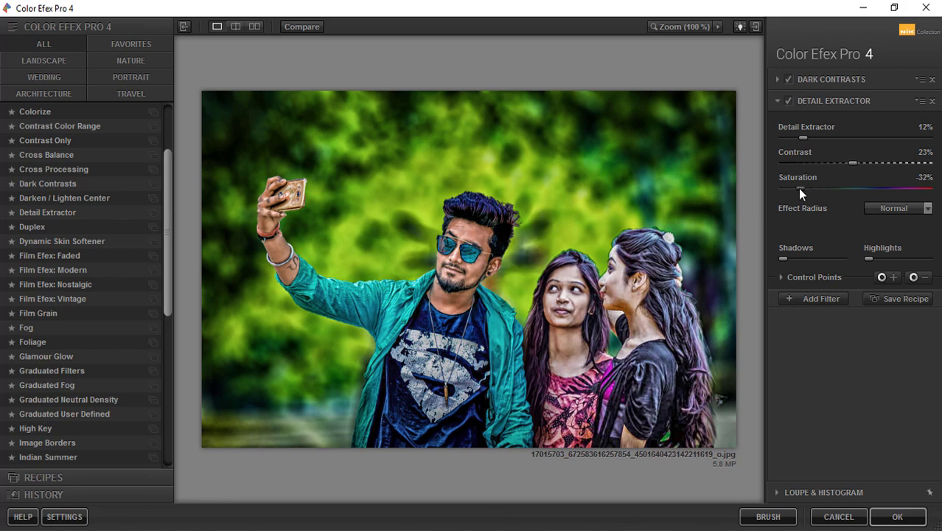
left_click_drag(827, 188, 844, 188)
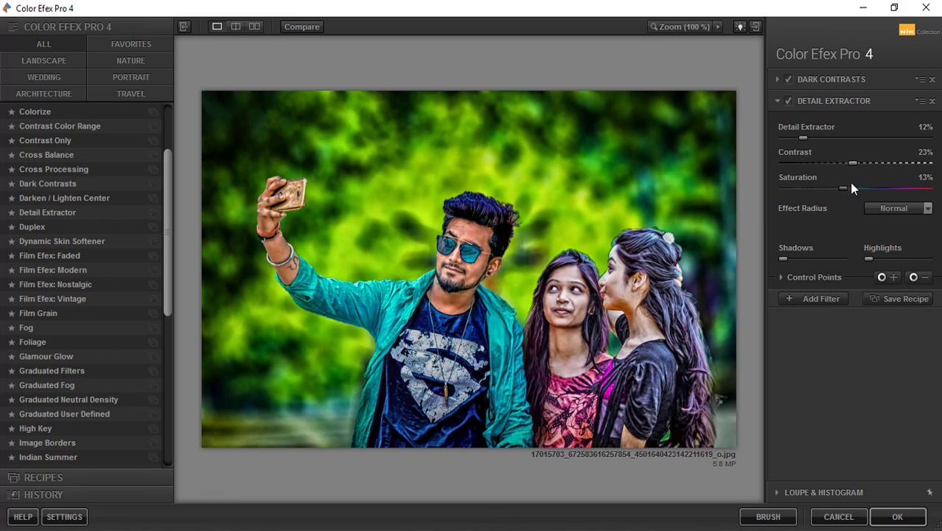
- Switch off Detail Extractor and replace it with the Indian Summer filter
left_click(789, 104)
left_click(790, 103)
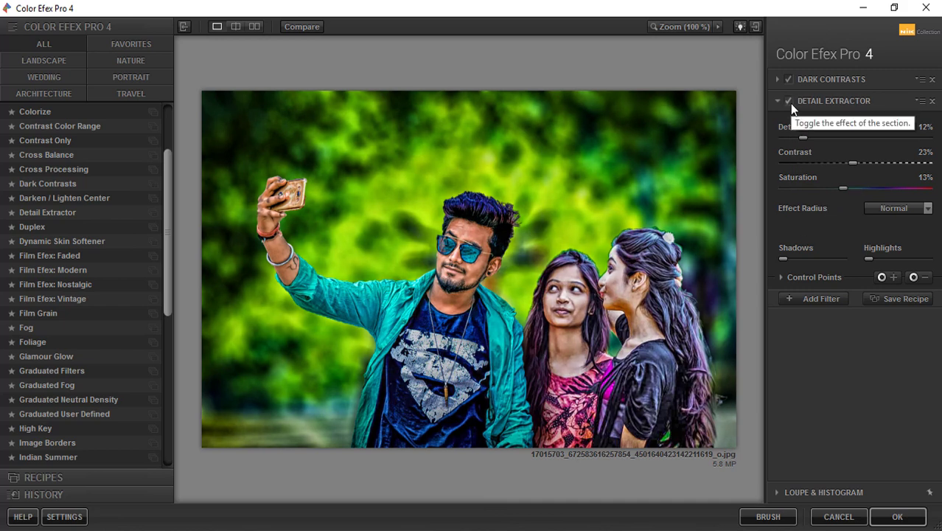
left_click(789, 104)
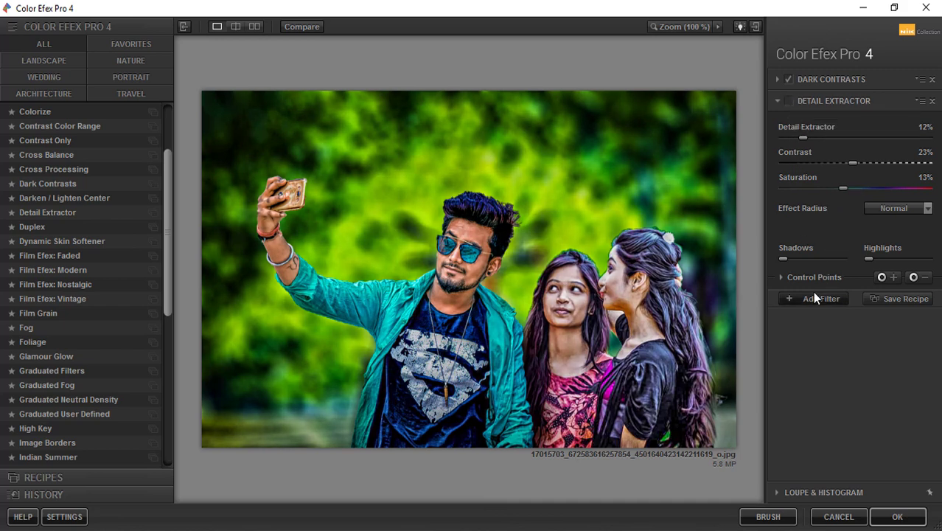
left_click_drag(167, 265, 174, 339)
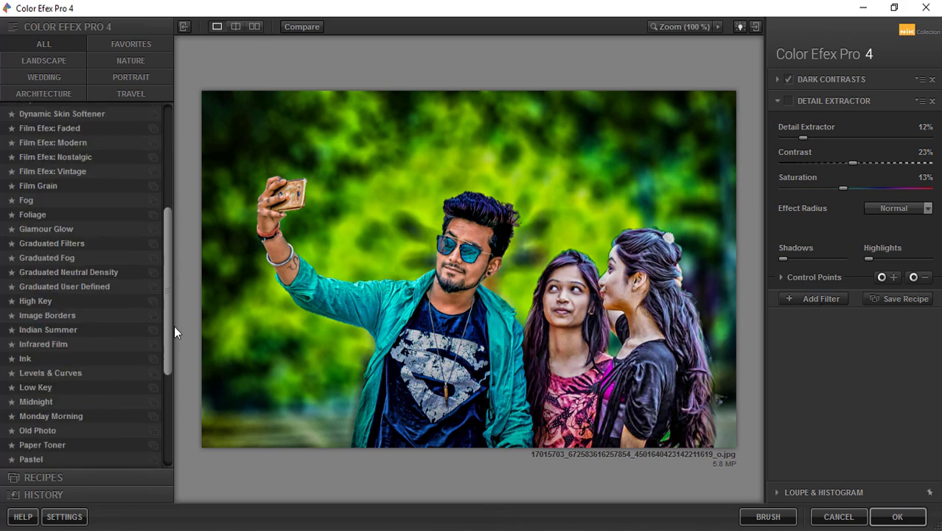
left_click(51, 293)
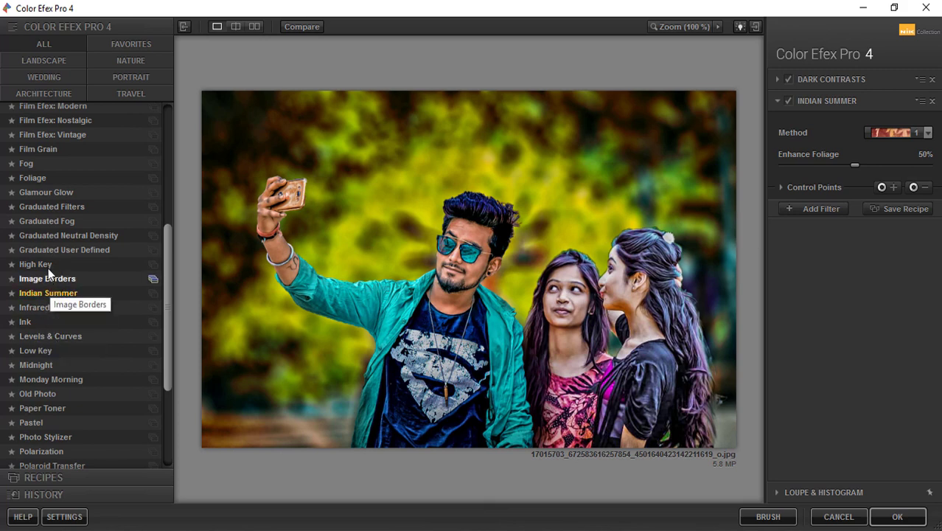
- Replace Indian Summer with Foliage, method 3, enhancement 74%, and return the result to Photoshop
left_click(32, 178)
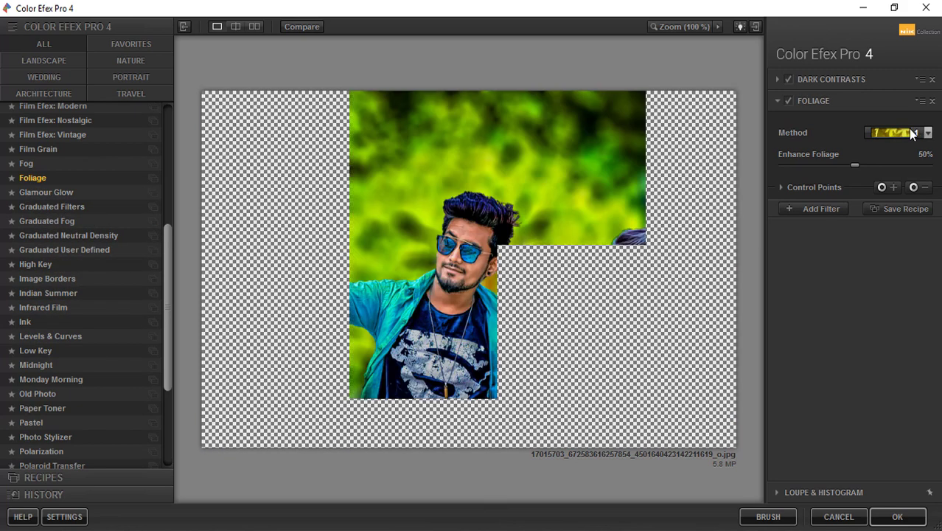
left_click(904, 130)
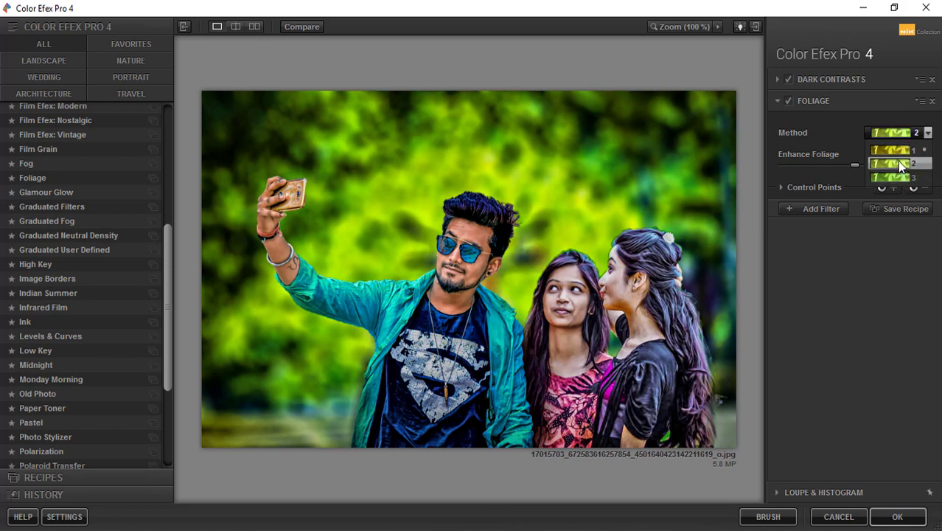
left_click(901, 175)
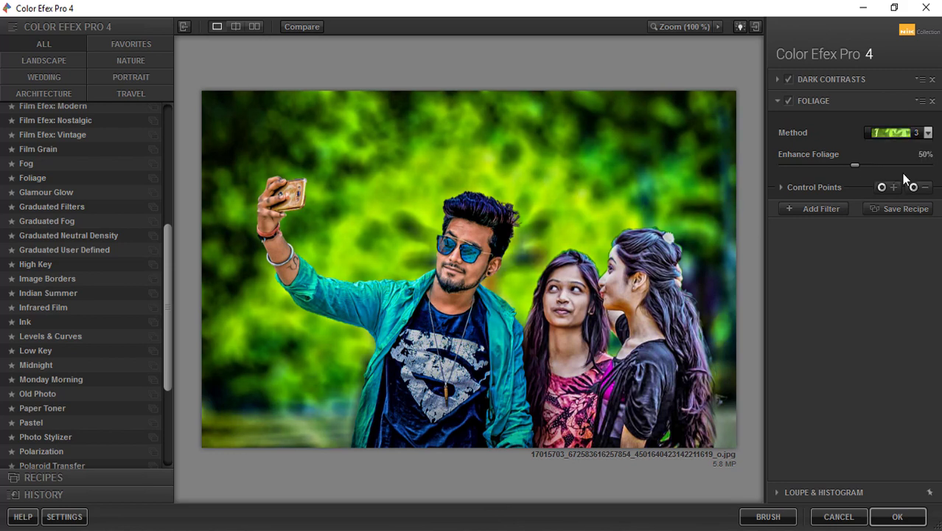
mouse_move(854, 166)
left_mouse_down()
mouse_move(889, 166)
mouse_move(844, 166)
left_mouse_up()
left_click(897, 515)
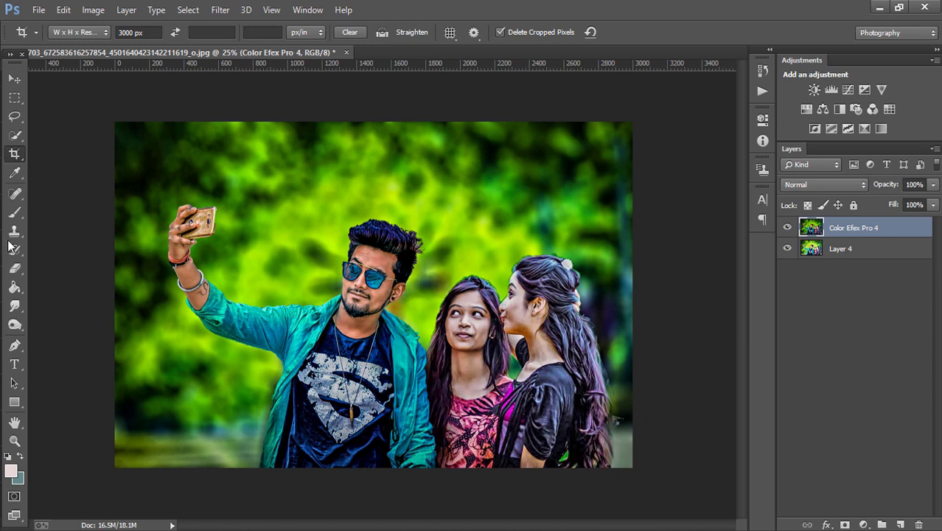
- Erase the filter effect over the man's raised hand, arm, shirt and jacket edges with a 100 px eraser
left_click(14, 268)
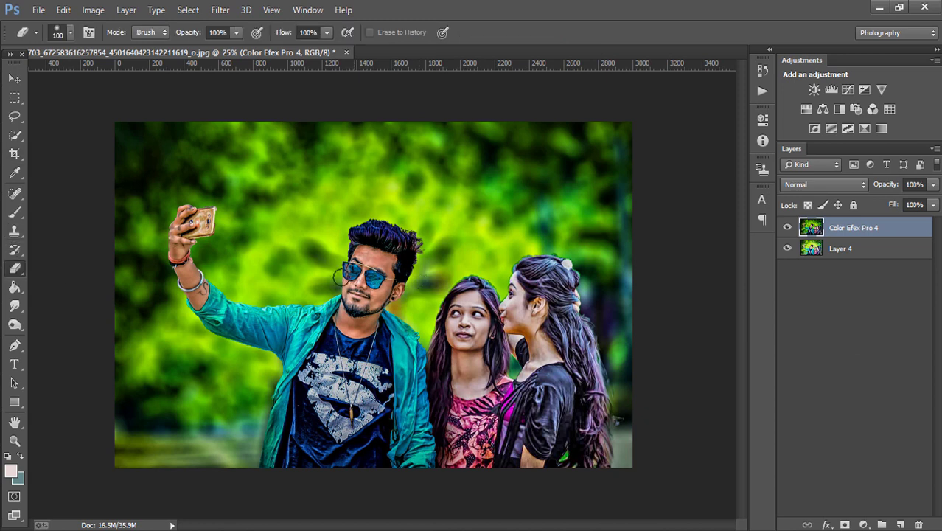
key("bracketright")
key("bracketright")
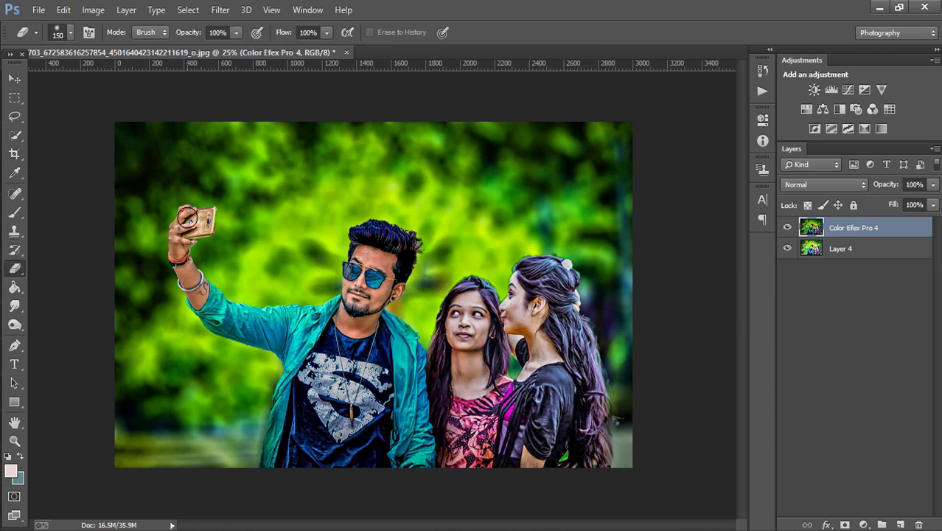
key("bracketleft")
mouse_move(194, 214)
left_mouse_down()
mouse_move(178, 232)
mouse_move(206, 216)
mouse_move(179, 257)
mouse_move(195, 298)
mouse_move(194, 277)
mouse_move(195, 300)
left_mouse_up()
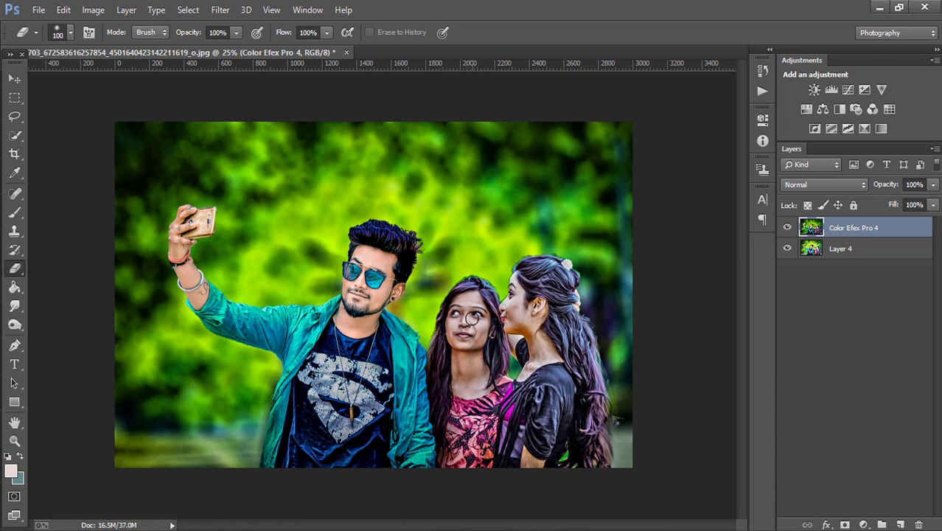
key("bracketright")
key("bracketright")
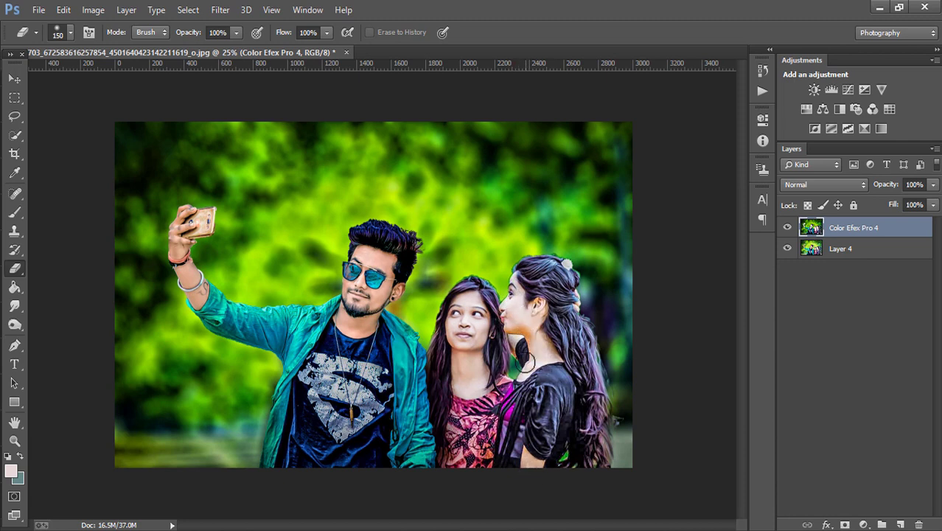
key("bracketleft")
key("bracketleft")
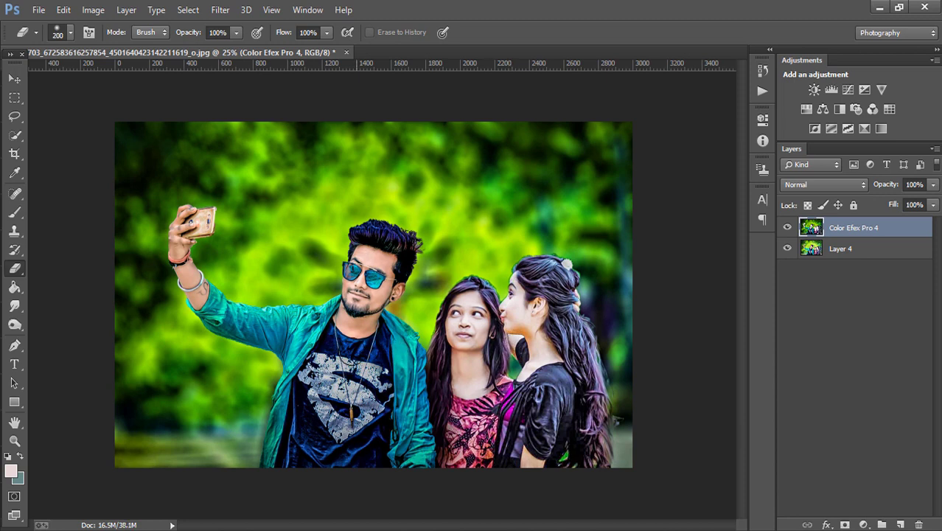
mouse_move(340, 368)
left_mouse_down()
mouse_move(222, 313)
mouse_move(302, 317)
left_mouse_up()
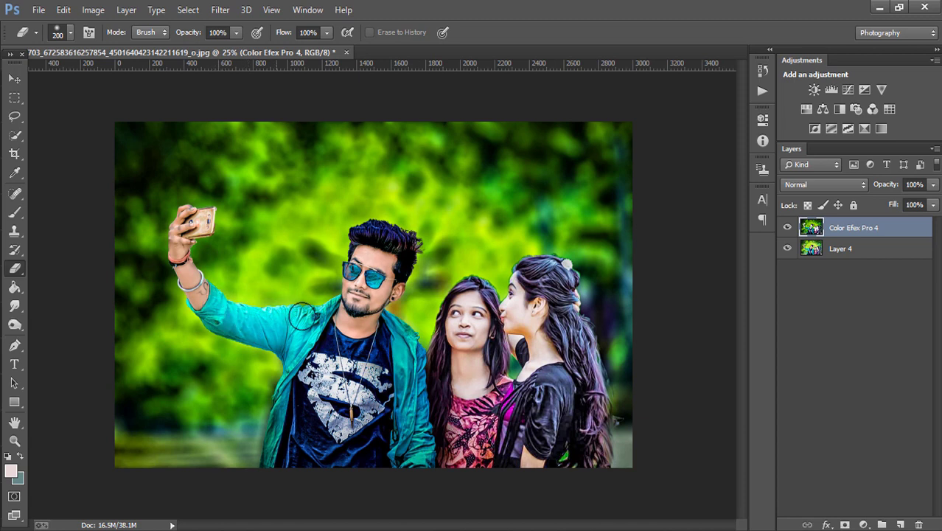
left_click_drag(303, 317, 271, 457)
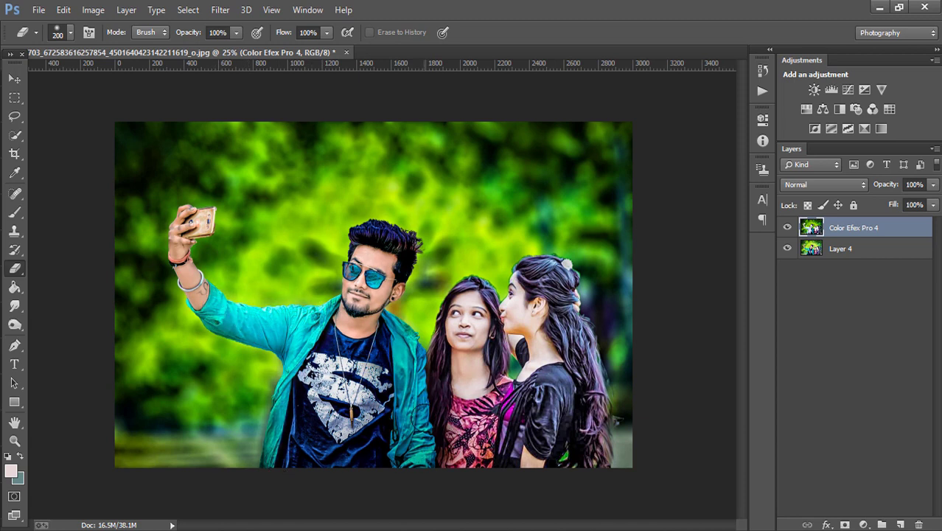
left_click_drag(416, 391, 329, 478)
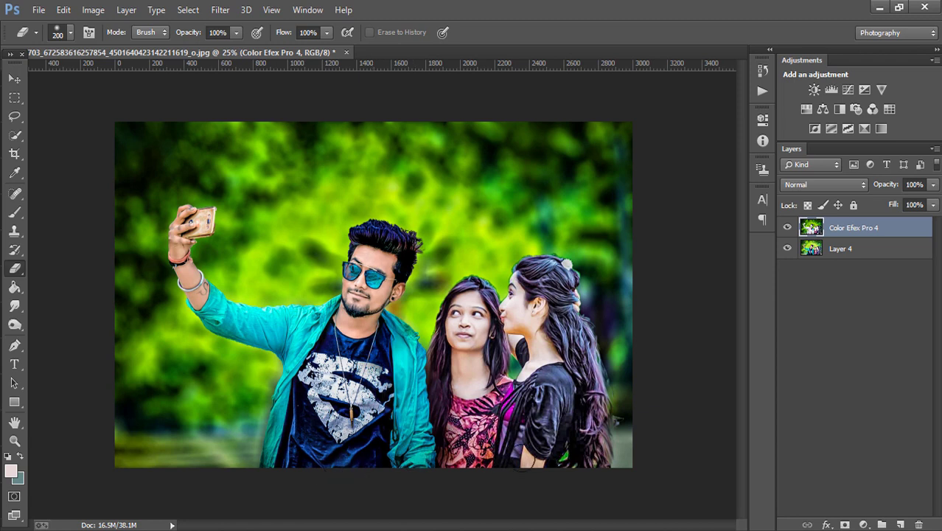
mouse_move(370, 374)
left_mouse_down()
mouse_move(399, 331)
mouse_move(358, 325)
left_mouse_up()
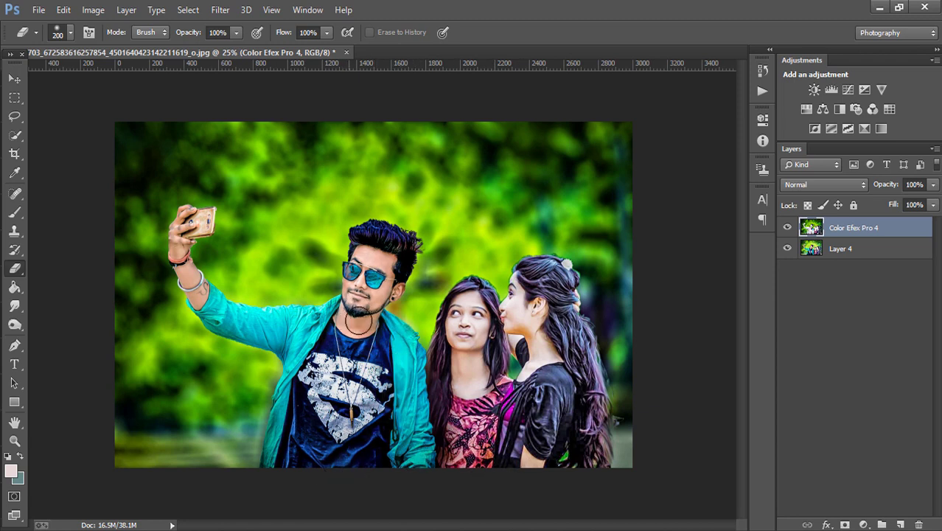
- Merge the Color Efex Pro 4 layer with Layer 4 into one layer
left_click(856, 251, "shift")
right_click(847, 266)
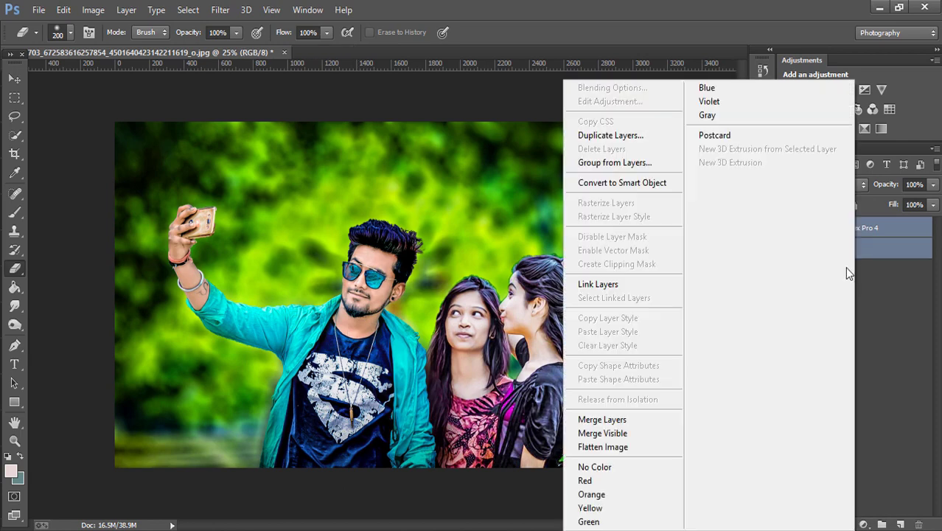
left_click(637, 417)
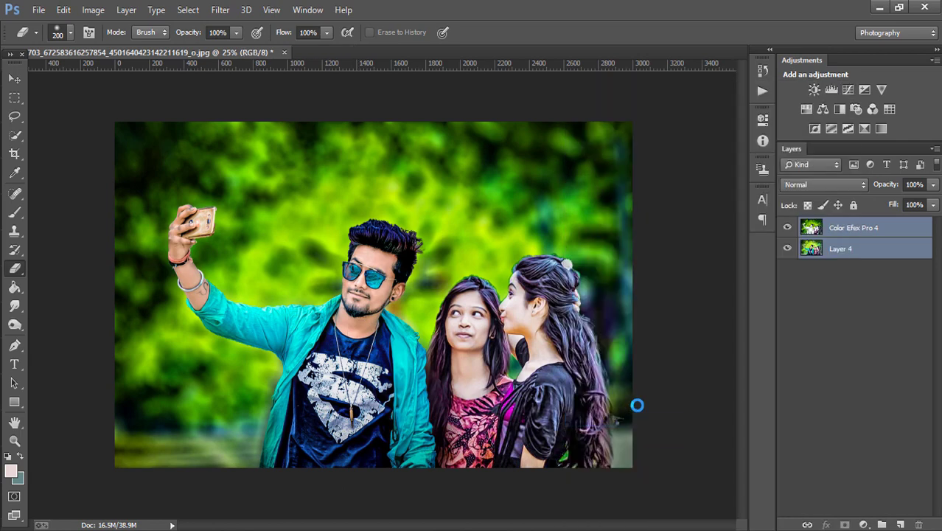
left_click(221, 10)
- In Camera Raw Filter, raise clarity to +31, deepen blacks, lower whites and raise contrast
left_click(247, 93)
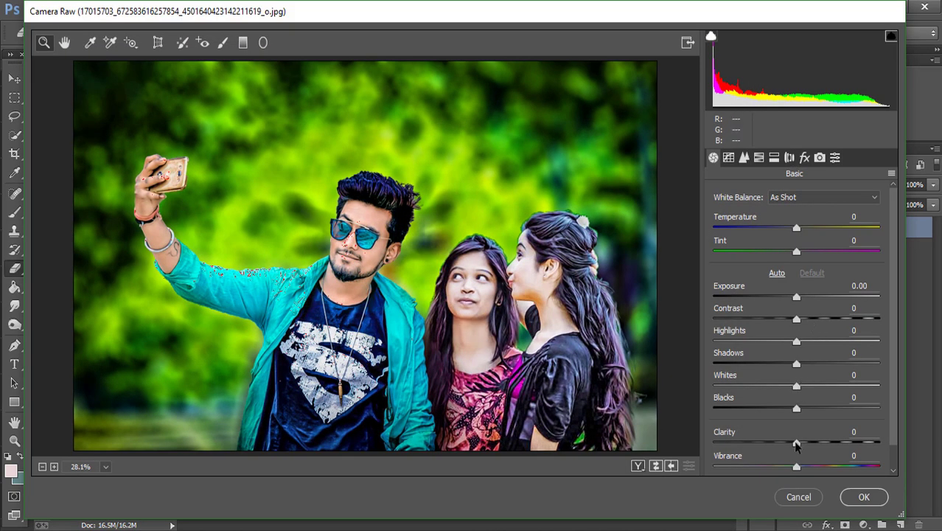
left_click_drag(806, 445, 822, 443)
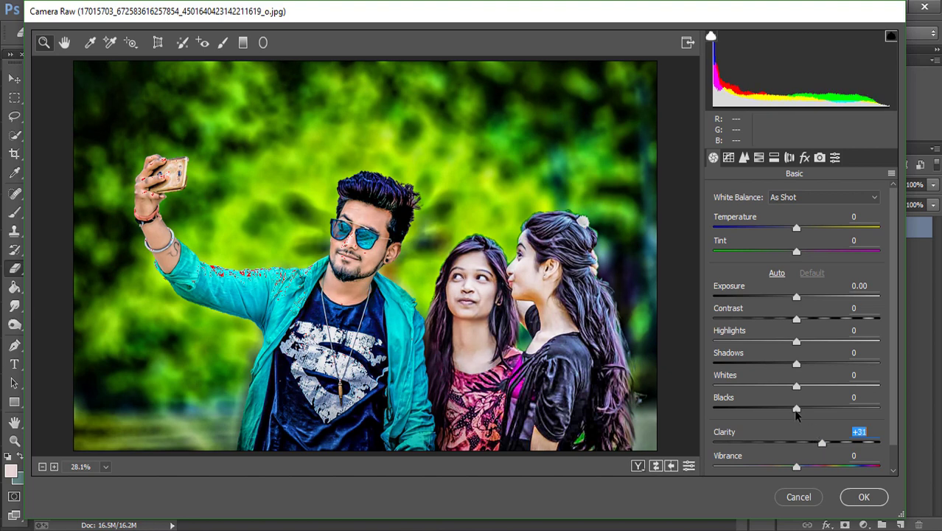
mouse_move(796, 410)
left_mouse_down()
mouse_move(772, 410)
mouse_move(779, 384)
mouse_move(809, 364)
left_mouse_up()
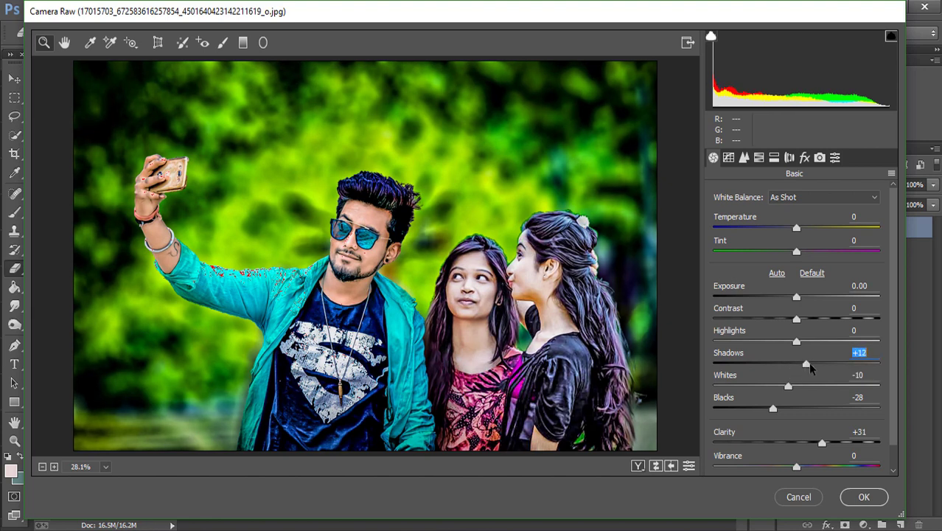
left_click(795, 341)
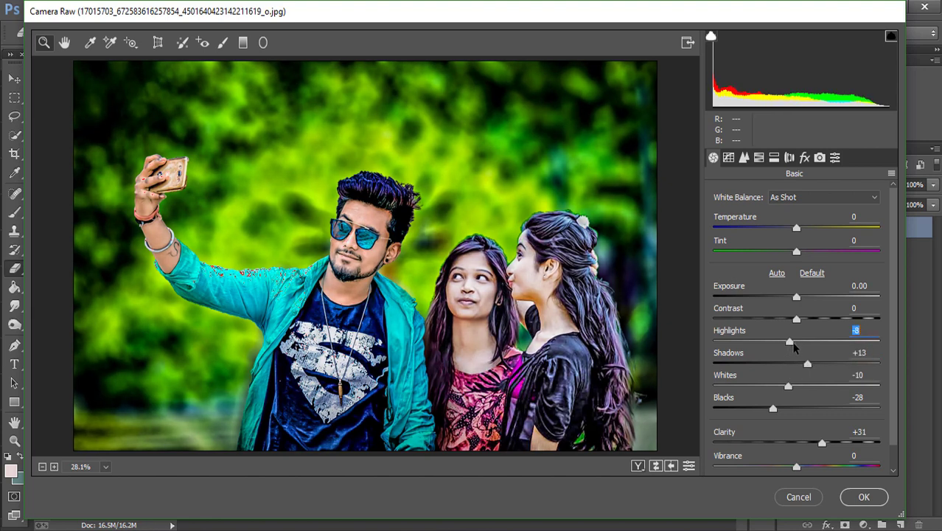
mouse_move(795, 319)
left_mouse_down()
mouse_move(811, 318)
mouse_move(801, 319)
left_mouse_up()
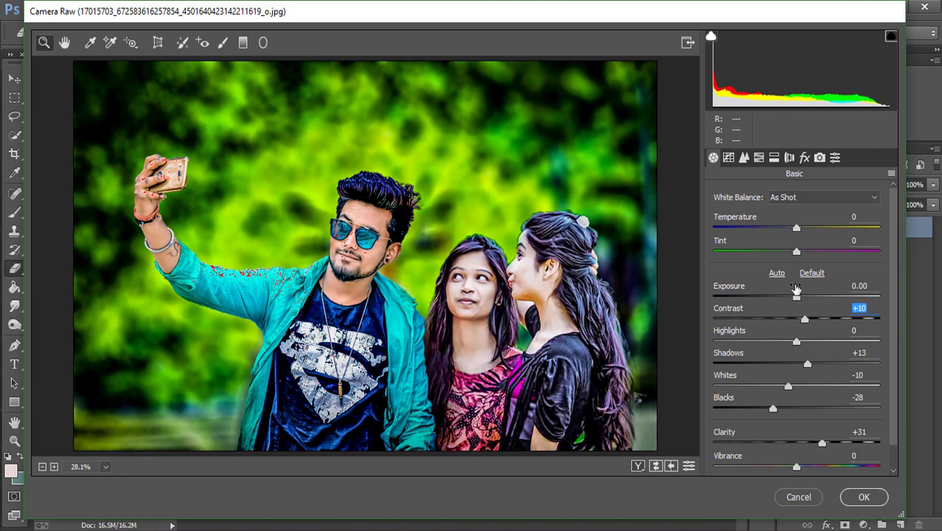
- Add noise reduction 63, sharpening 34 and green saturation +100, then apply Camera Raw
left_click(744, 156)
left_click_drag(726, 335, 792, 339)
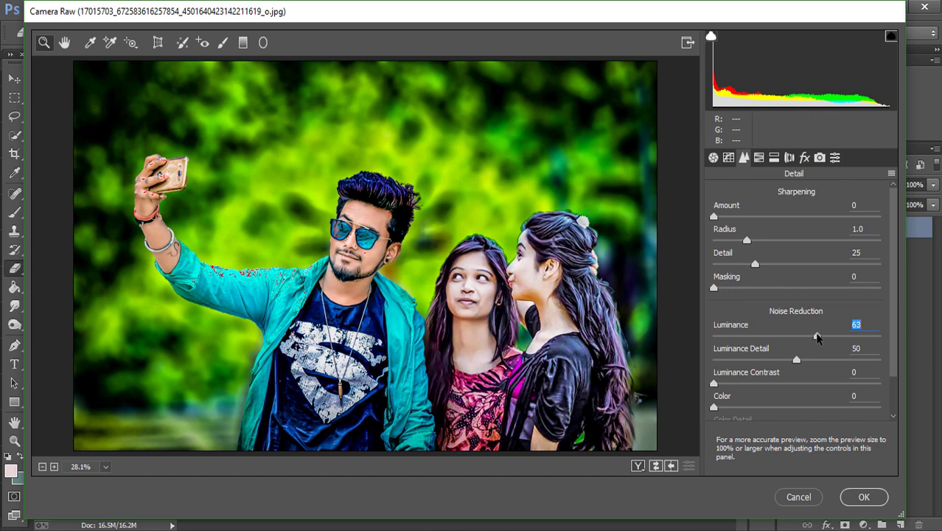
left_click(751, 216)
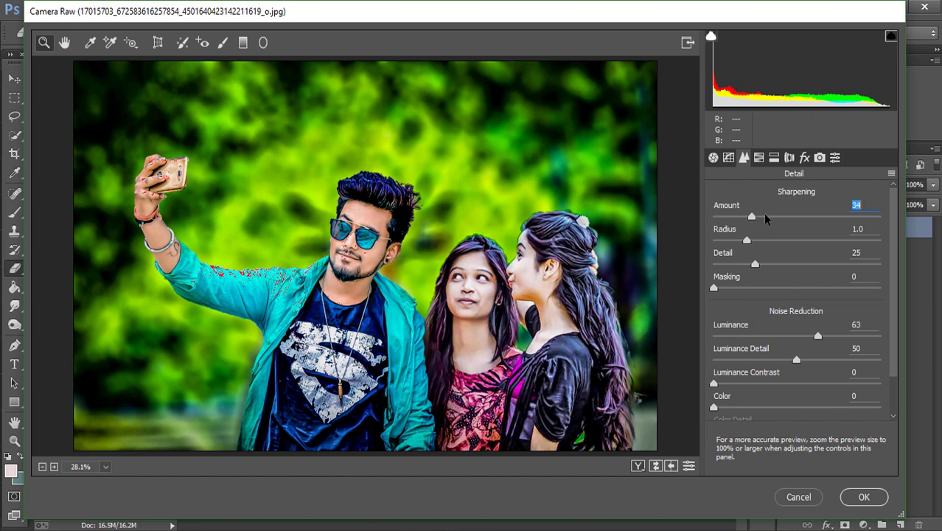
left_click(758, 157)
left_click(800, 214)
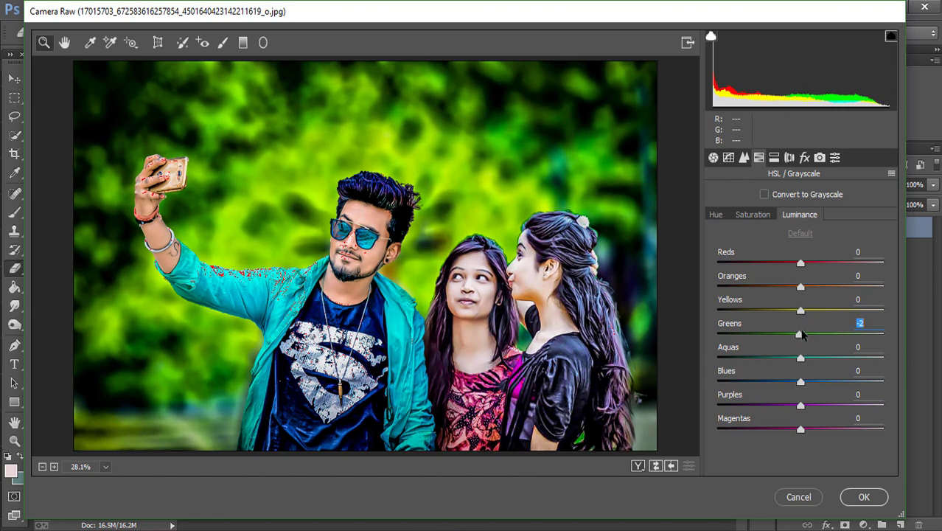
left_click(752, 214)
left_click_drag(801, 335, 884, 336)
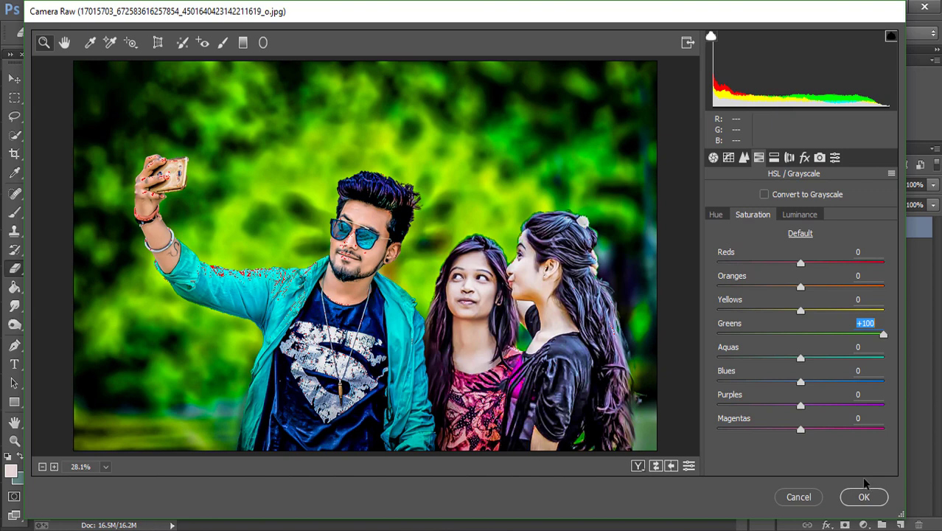
left_click(864, 497)
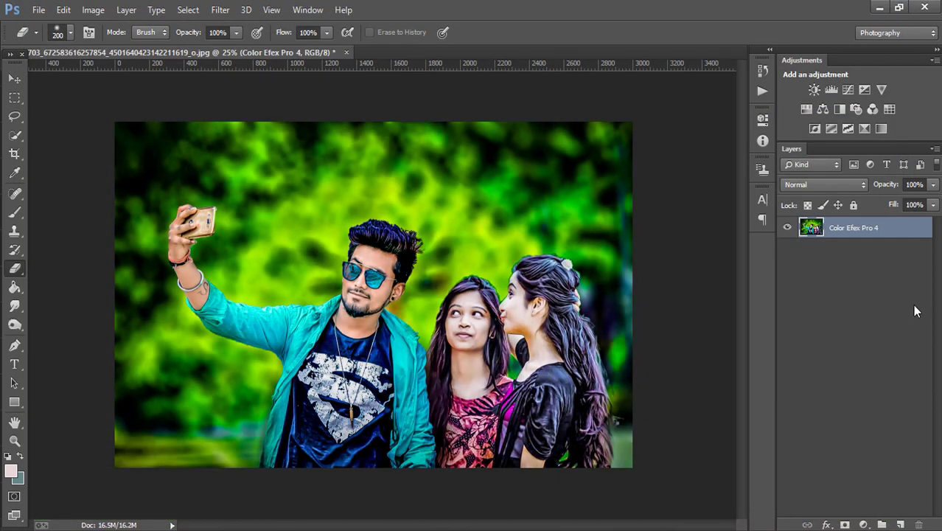
- Duplicate the Color Efex Pro 4 layer
right_click(879, 240)
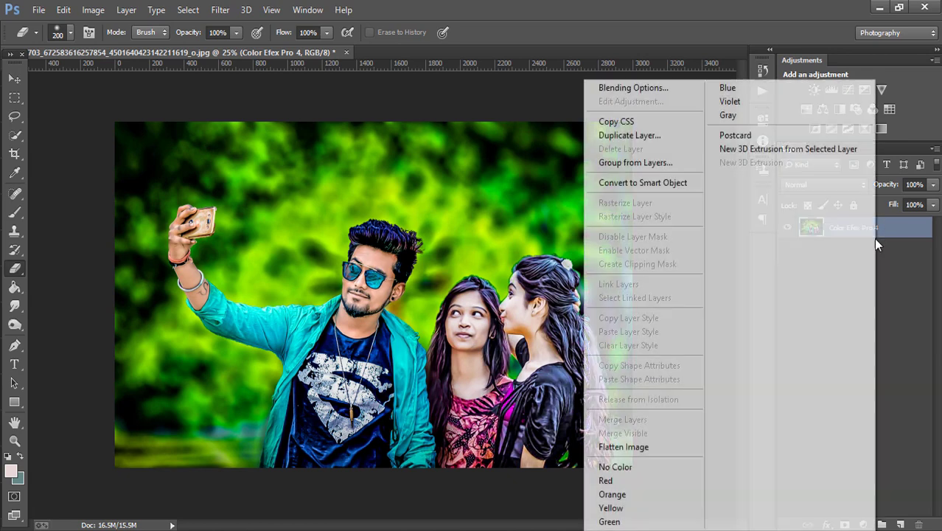
left_click(921, 273)
key("ctrl+j")
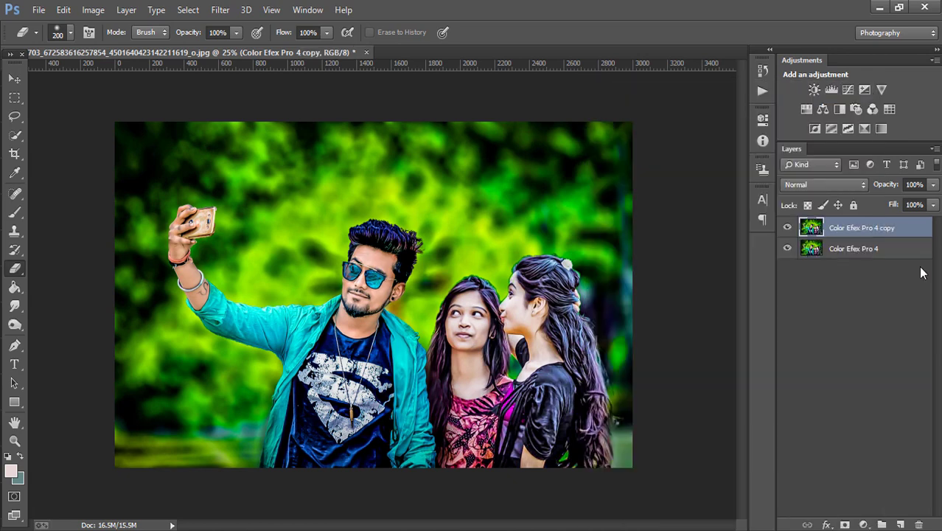
- Apply Oil Paint to the copy with stylization 2.82 and cleanliness 2.45
left_click(220, 10)
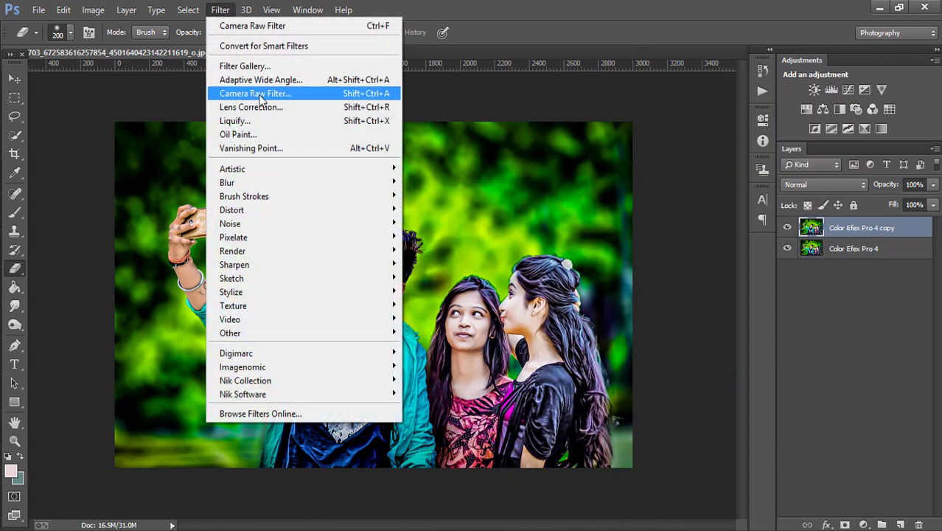
left_click(293, 140)
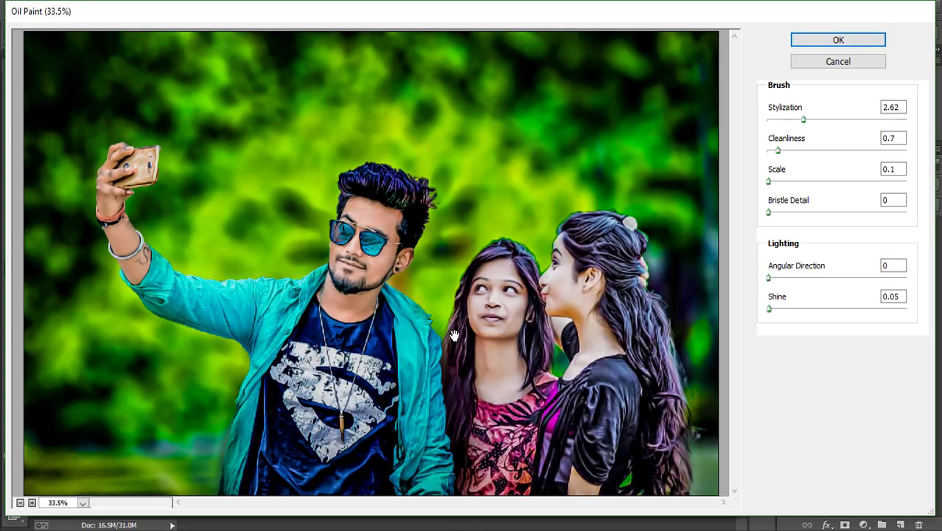
left_click(838, 120)
left_click(812, 150)
left_click_drag(830, 155, 807, 151)
left_click_drag(792, 119, 807, 119)
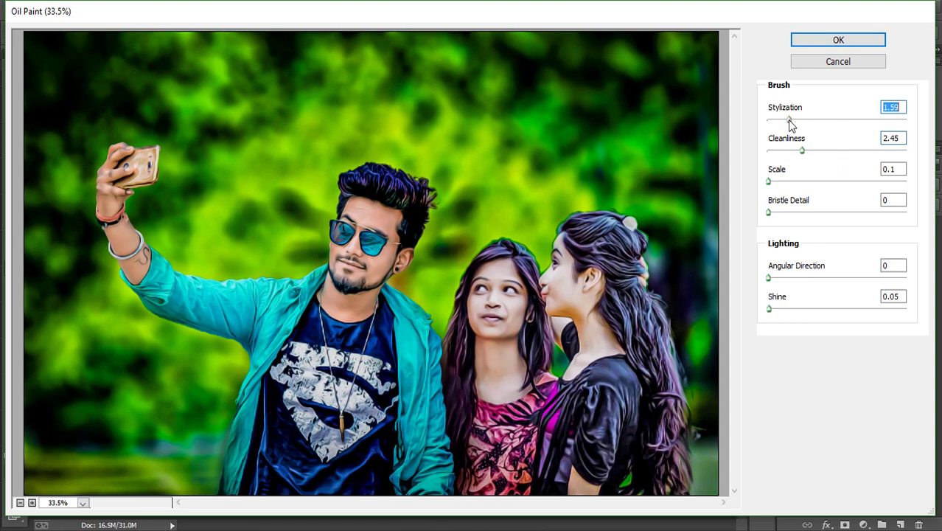
left_click(837, 40)
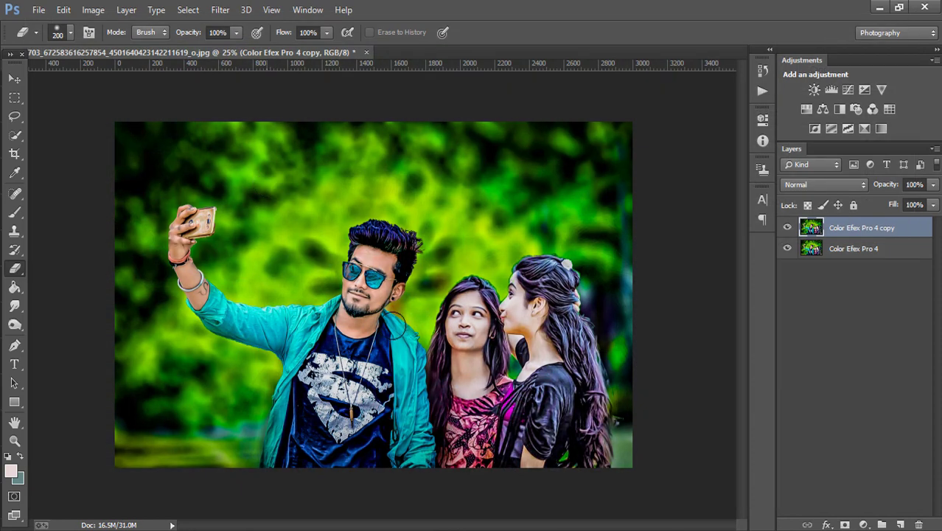
- With a smaller eraser, remove the oil-paint effect from the faces on the copy layer
key("bracketleft")
key("bracketleft")
key("bracketleft")
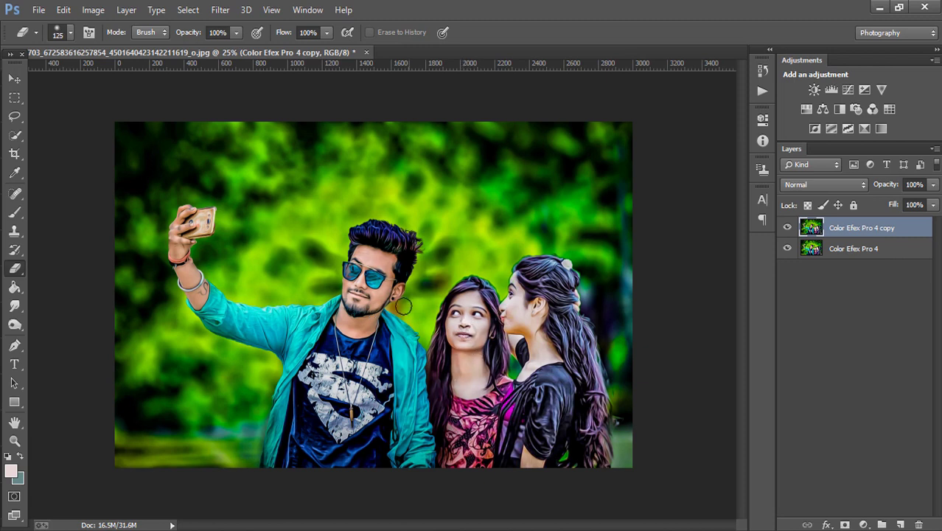
left_click_drag(466, 333, 465, 329)
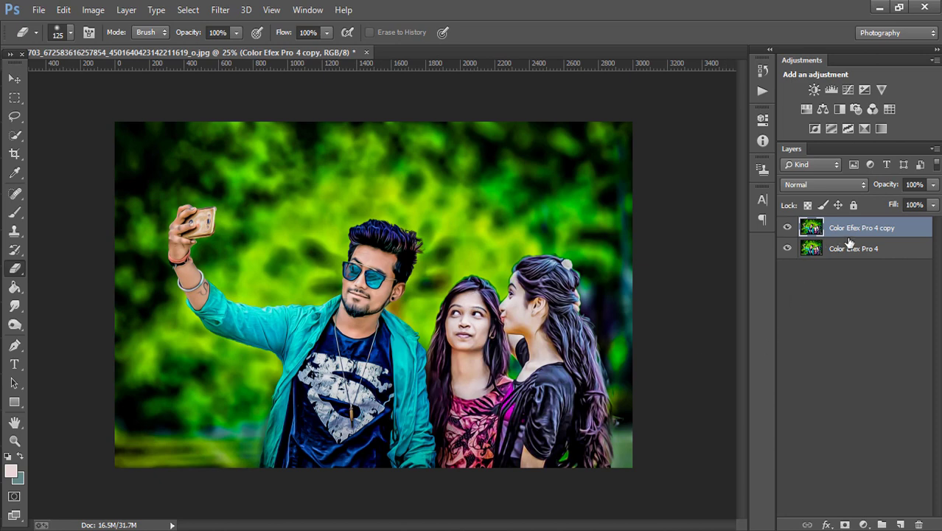
- Place Diwali2010-RSI_19_1 (1) from STOCK (E:) as an embedded image over the photo
left_click(38, 10)
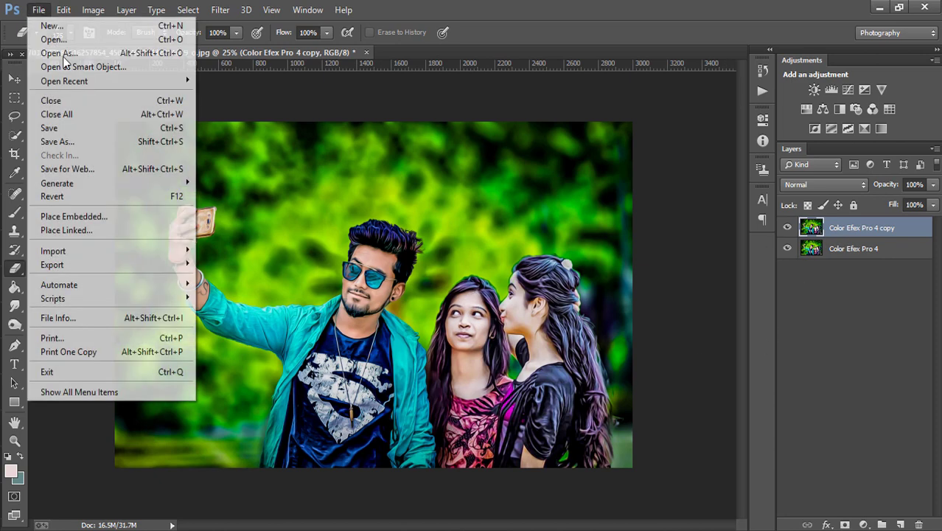
left_click(95, 213)
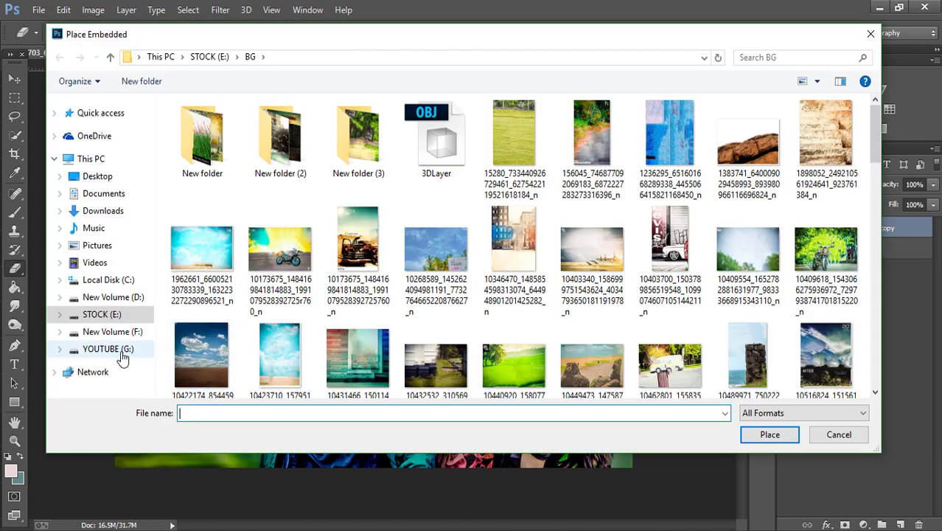
left_click(118, 349)
scroll(415, 313, "down", 3)
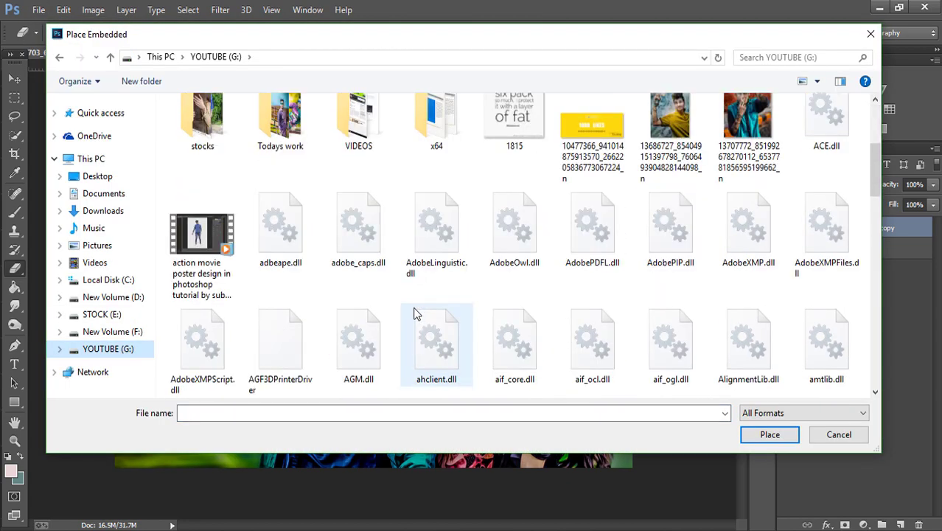
left_click(93, 316)
scroll(382, 286, "down", 2)
left_click(496, 316)
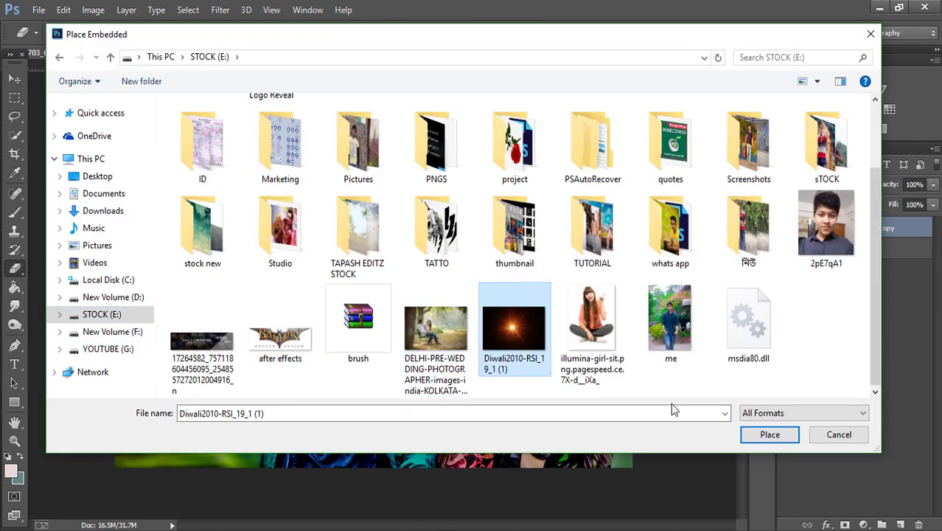
left_click(769, 434)
right_click(414, 258)
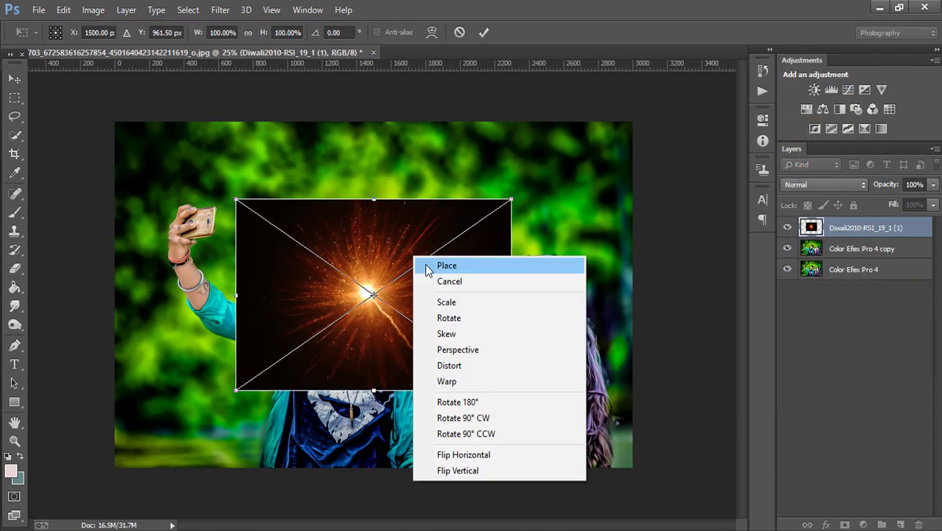
left_click(442, 266)
- Rasterize the placed burst layer
right_click(857, 227)
left_click(560, 224)
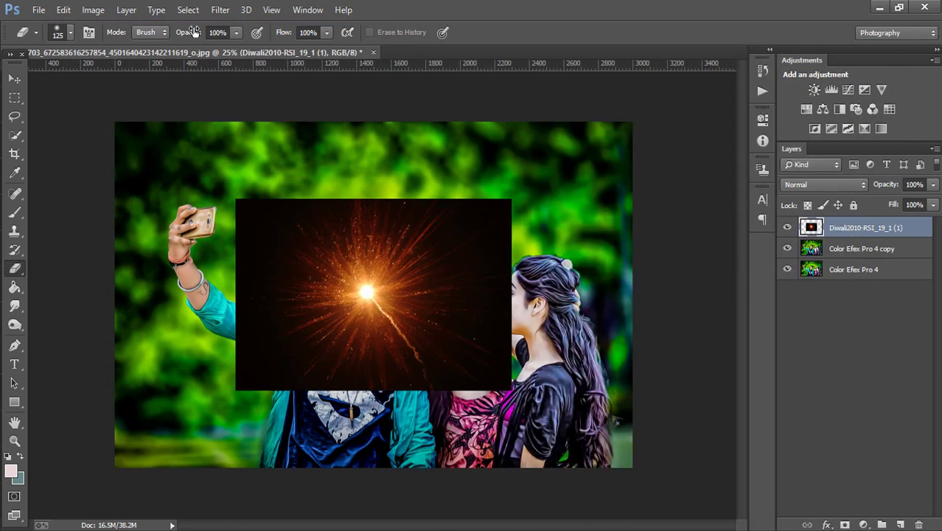
left_click(804, 186)
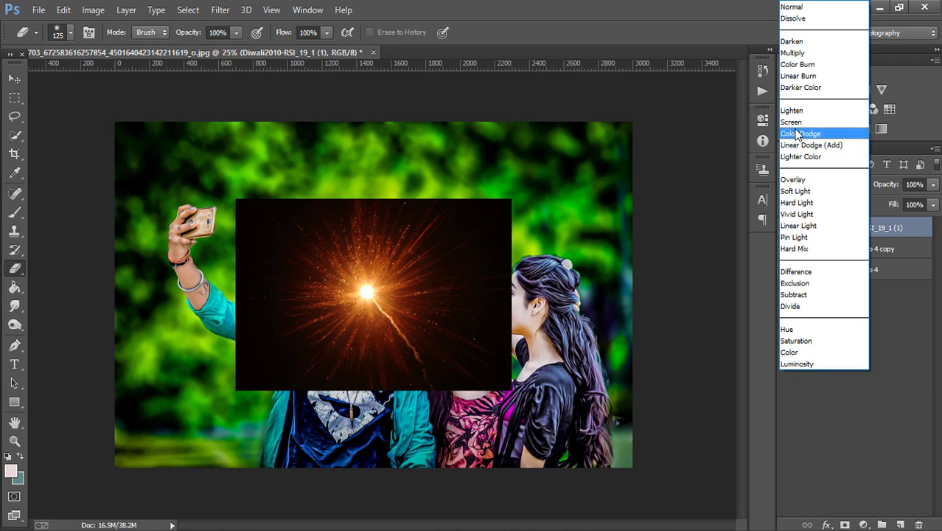
- Set the burst layer to Screen blend mode and apply a 23.7 px Gaussian Blur
left_click(796, 124)
left_click(221, 9)
mouse_move(227, 182)
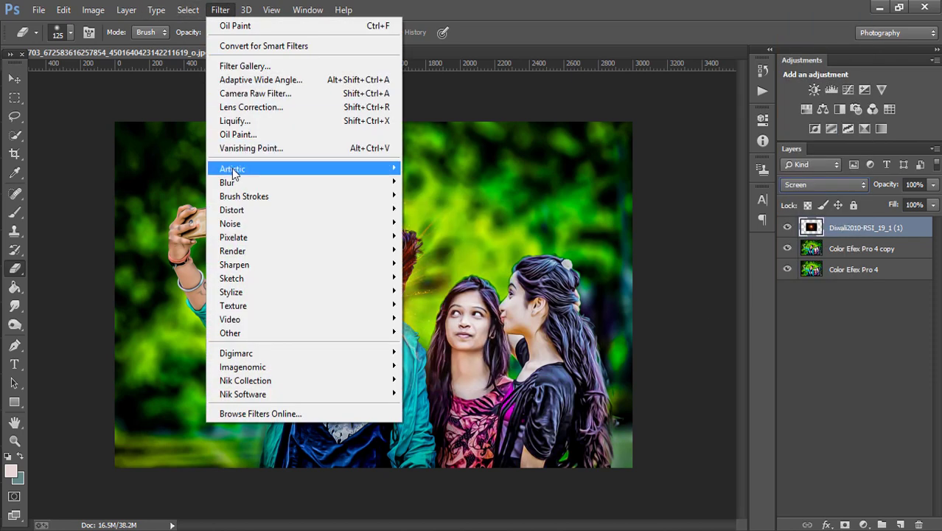
left_click(440, 284)
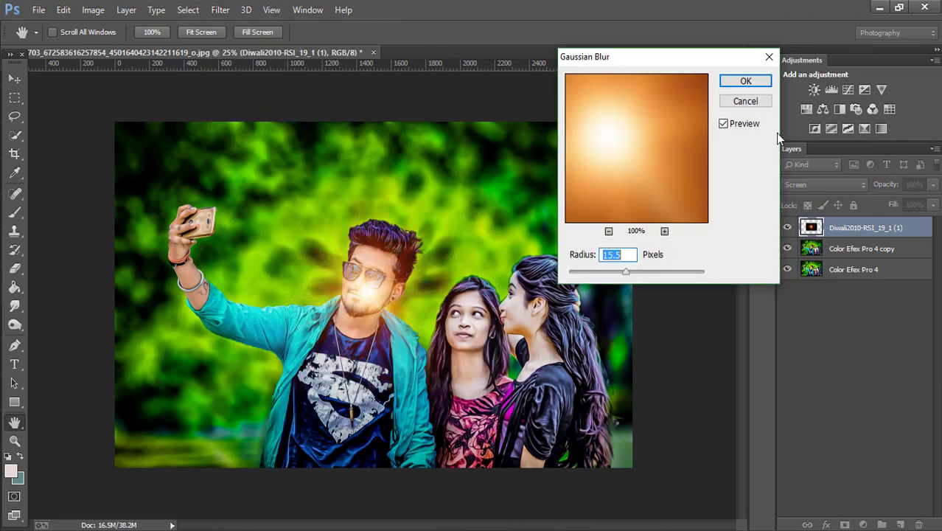
left_click(631, 272)
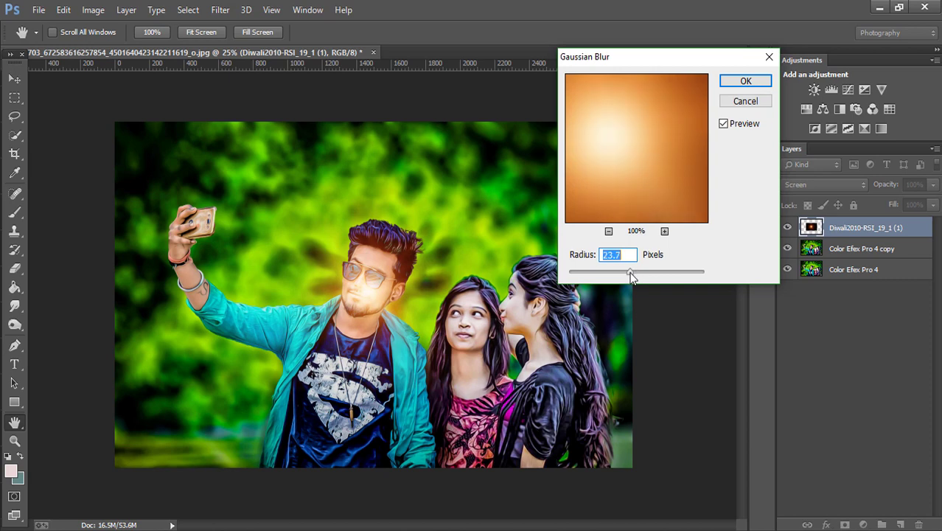
left_click(744, 81)
left_click(221, 10)
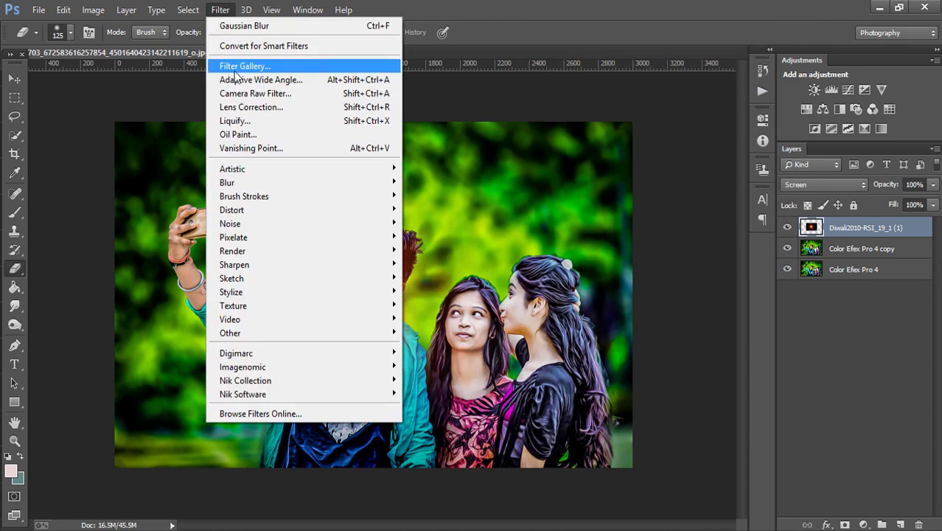
- Give the glow hue -13 and saturation +32, then move it between the man and girls
left_click(393, 120)
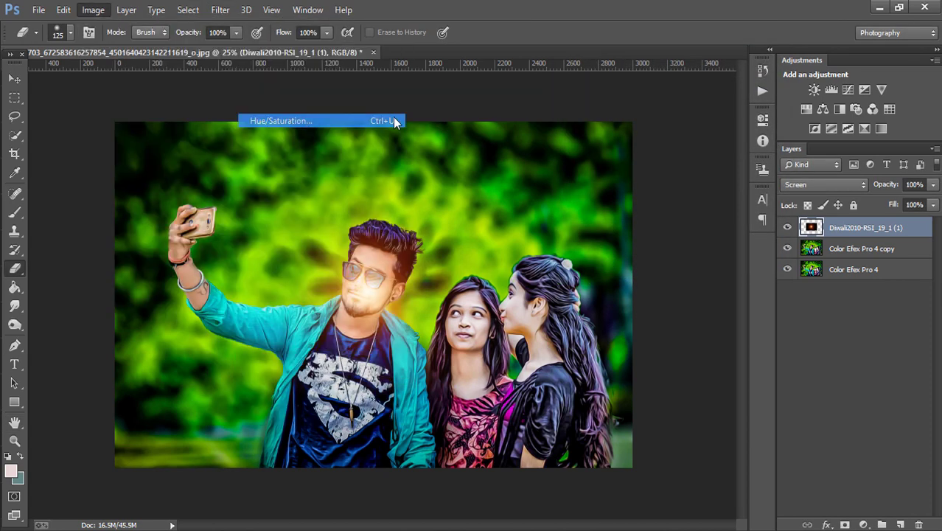
left_click_drag(777, 218, 801, 219)
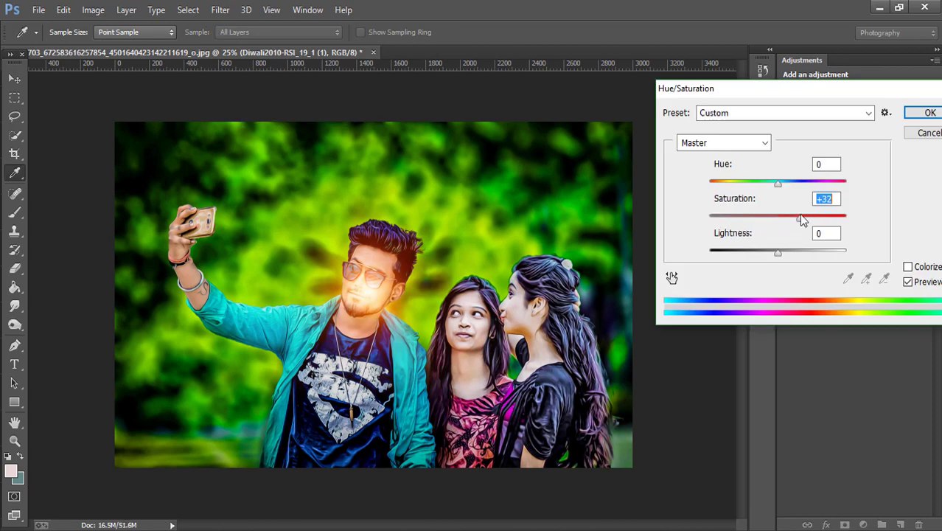
left_click_drag(778, 182, 770, 182)
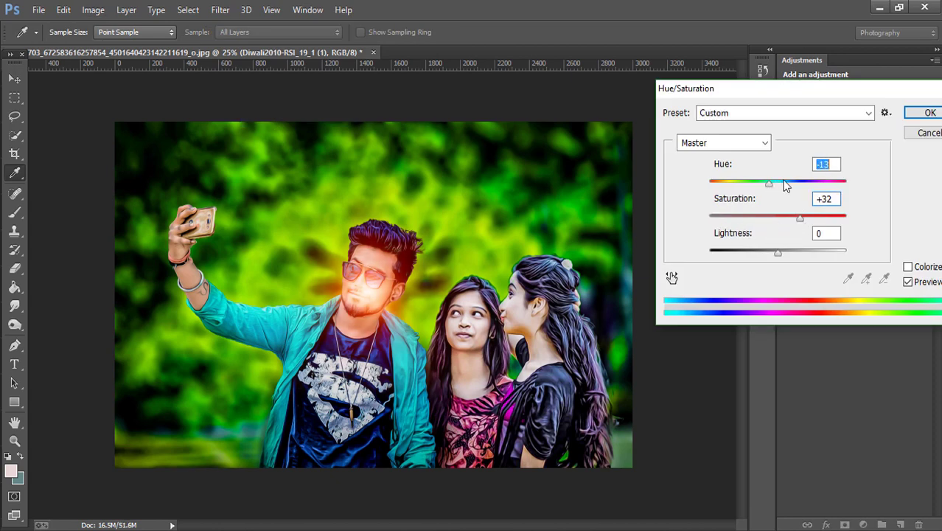
left_click(927, 113)
left_click(15, 79)
mouse_move(365, 235)
left_mouse_down()
mouse_move(424, 238)
mouse_move(425, 252)
left_mouse_up()
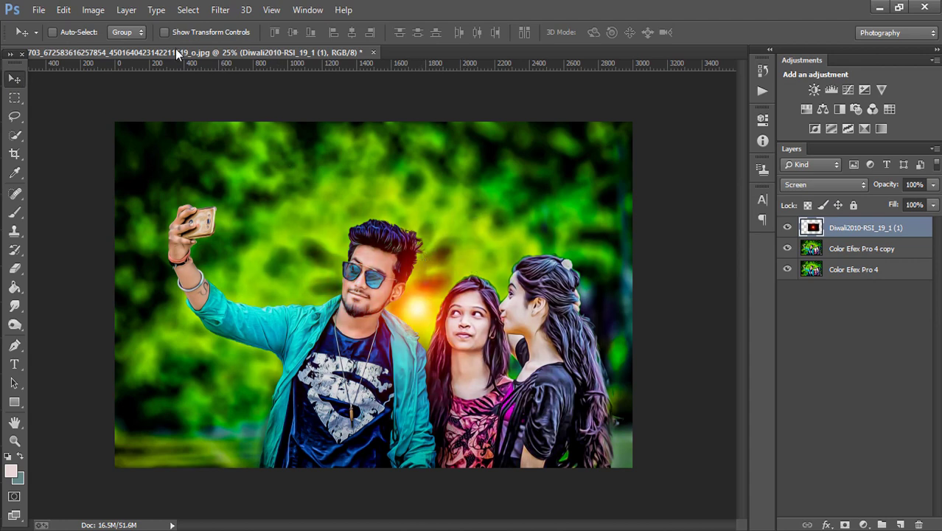
- Scale the glow to about 129% and position it behind the trio
left_click_drag(569, 203, 605, 179)
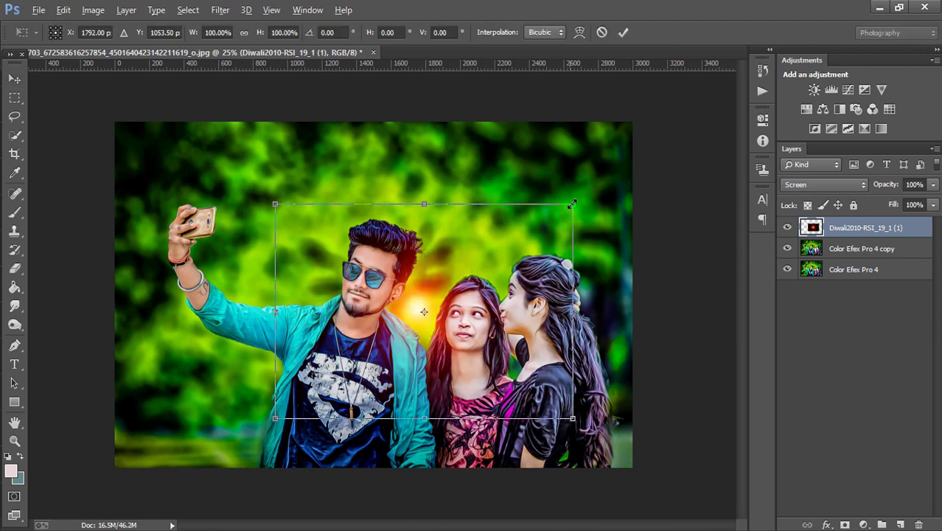
mouse_move(430, 282)
left_mouse_down()
mouse_move(437, 269)
mouse_move(433, 283)
mouse_move(479, 277)
left_mouse_up()
left_click(622, 33)
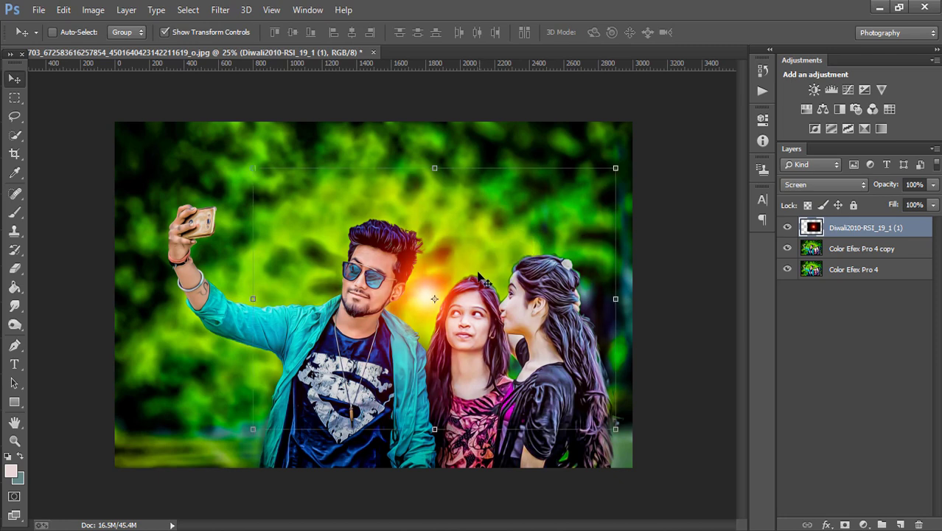
left_click_drag(611, 165, 681, 119)
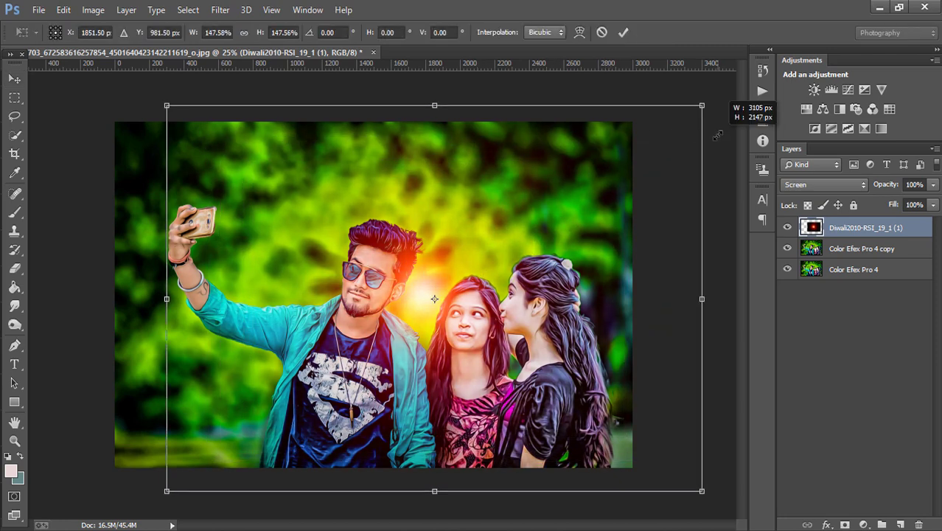
left_click_drag(563, 226, 557, 236)
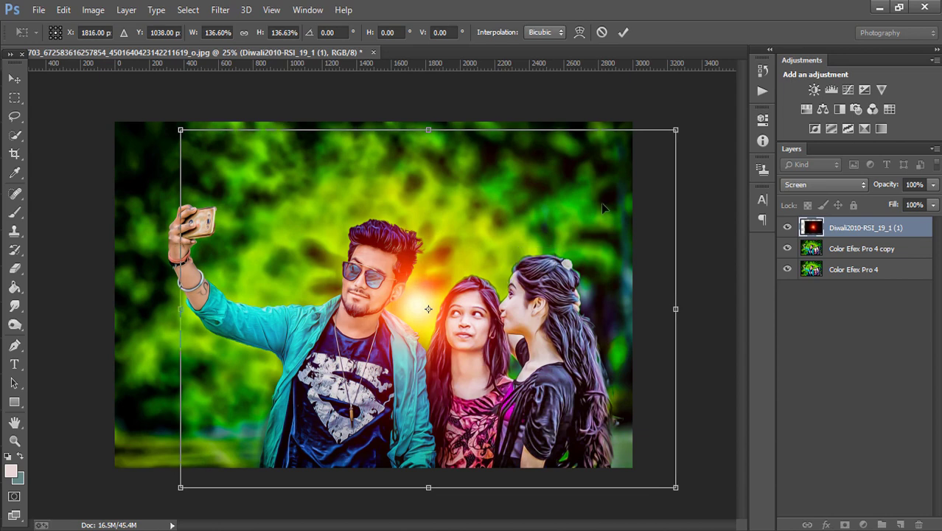
left_click_drag(677, 130, 661, 140)
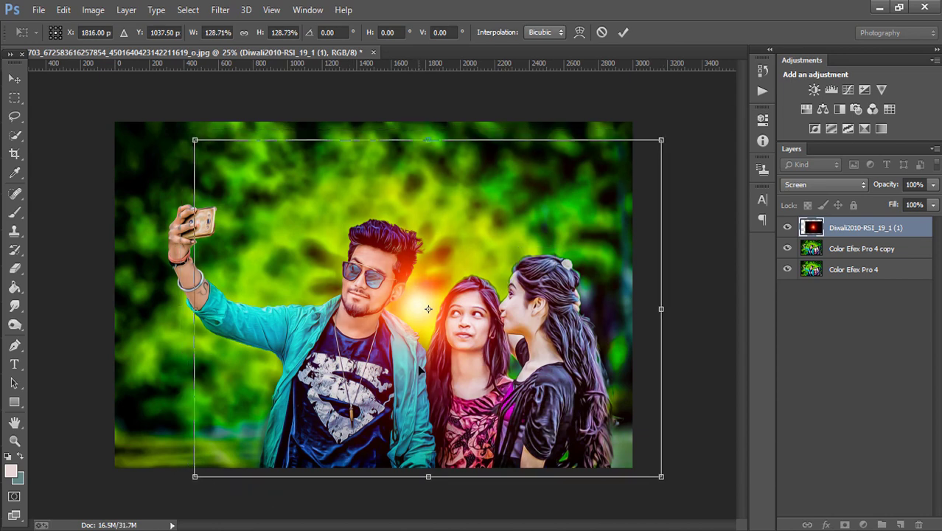
left_click_drag(418, 370, 418, 360)
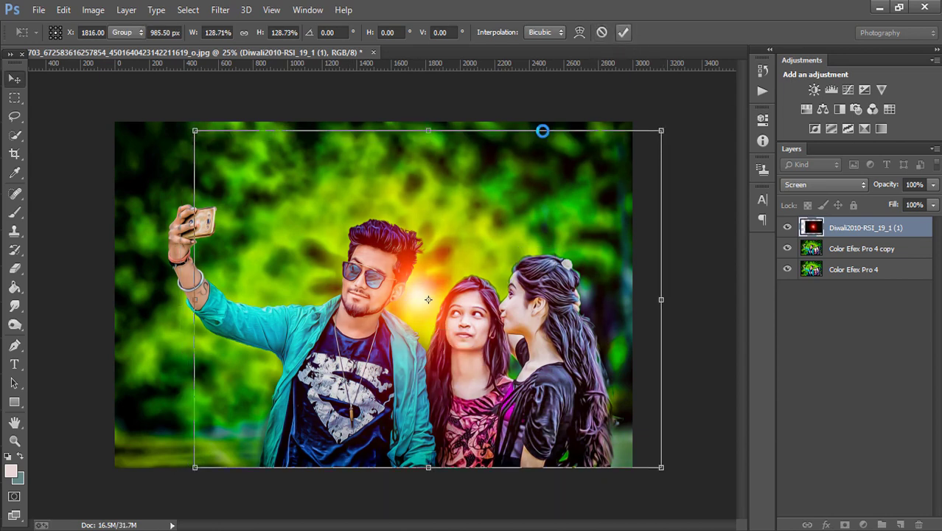
left_click(622, 34)
mouse_move(473, 225)
left_mouse_down()
mouse_move(478, 213)
mouse_move(469, 254)
left_mouse_up()
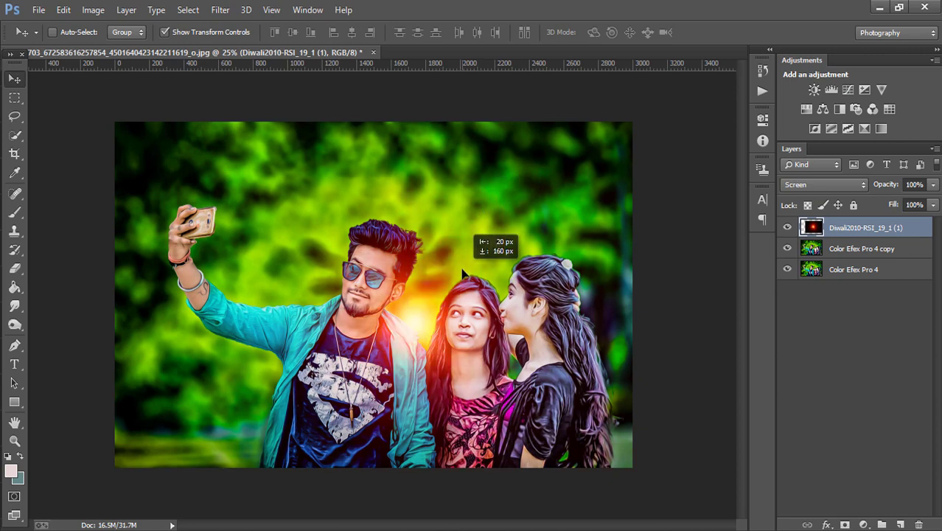
left_click(82, 11)
- Apply Hue/Saturation to the glow with hue -4, saturation +22 and lightness -6
left_click(305, 120)
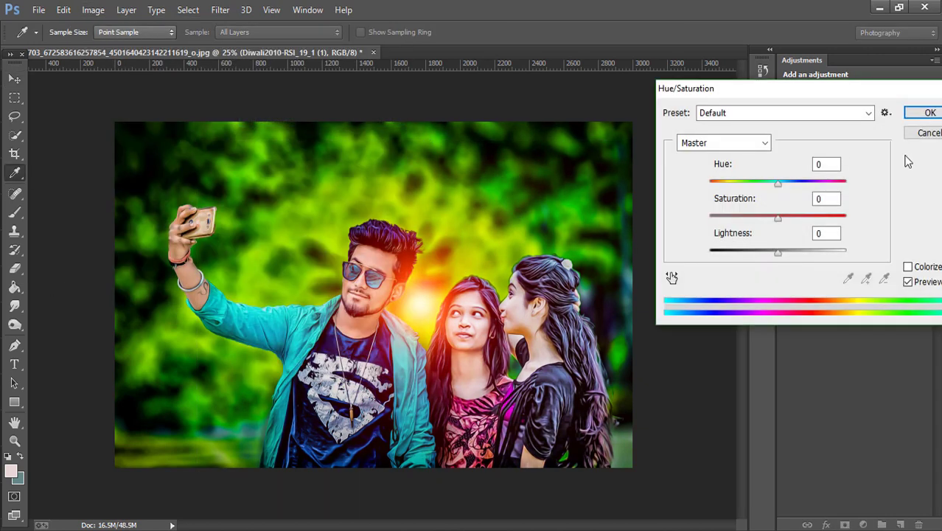
left_click_drag(775, 258, 768, 252)
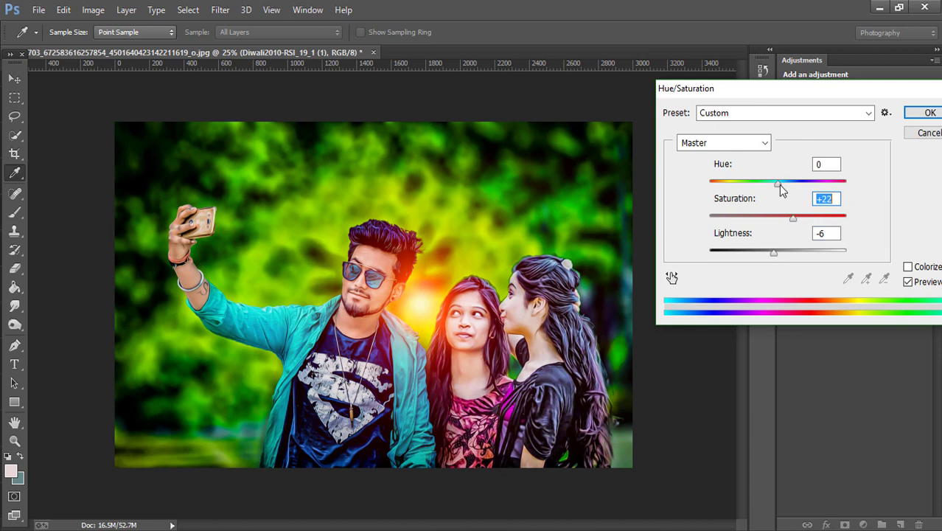
mouse_move(780, 185)
left_mouse_down()
mouse_move(790, 186)
mouse_move(770, 186)
left_mouse_up()
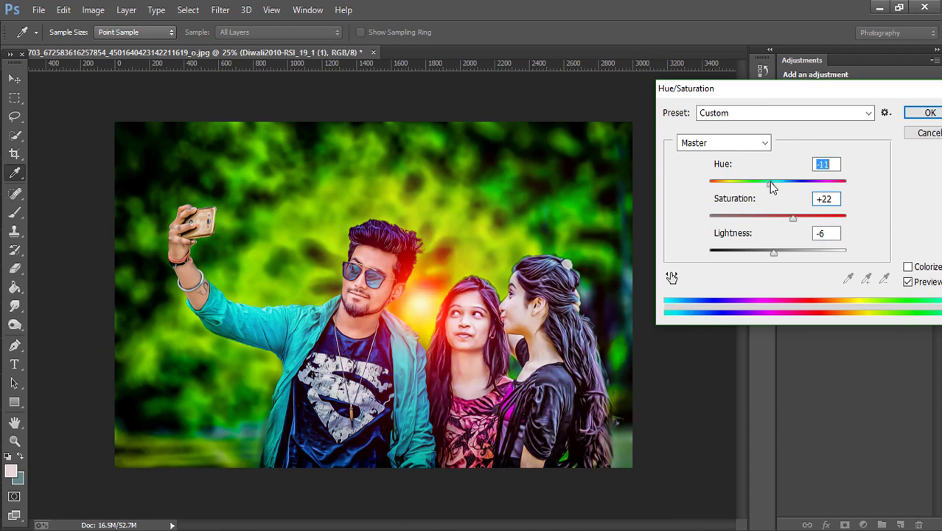
left_click(928, 113)
- Nudge the flare glow up and right, then turn off Show Transform Controls
key("v")
mouse_move(486, 295)
left_mouse_down()
mouse_move(502, 268)
mouse_move(493, 297)
left_mouse_up()
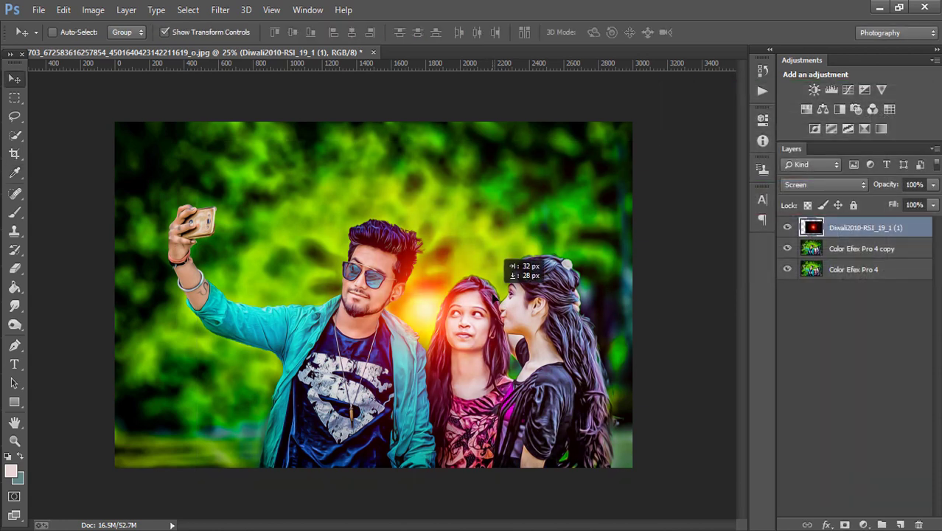
left_click_drag(498, 259, 495, 259)
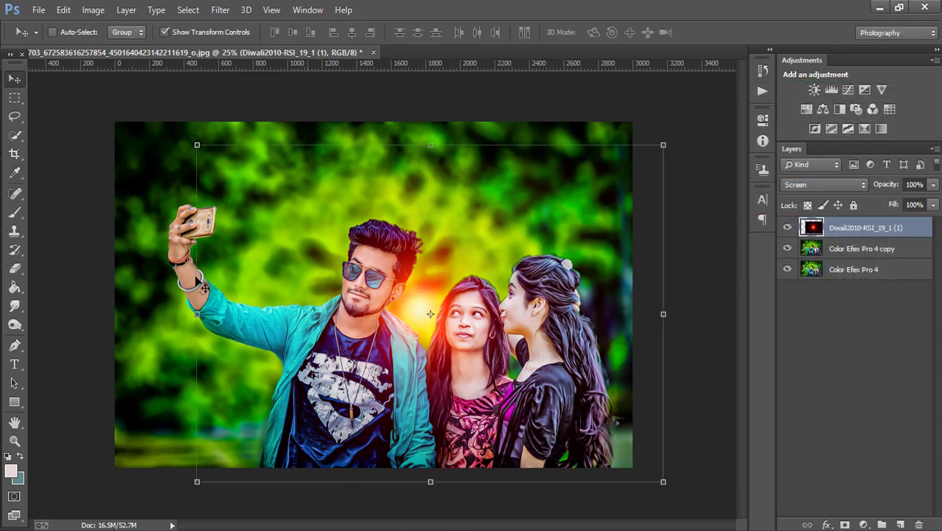
left_click(165, 32)
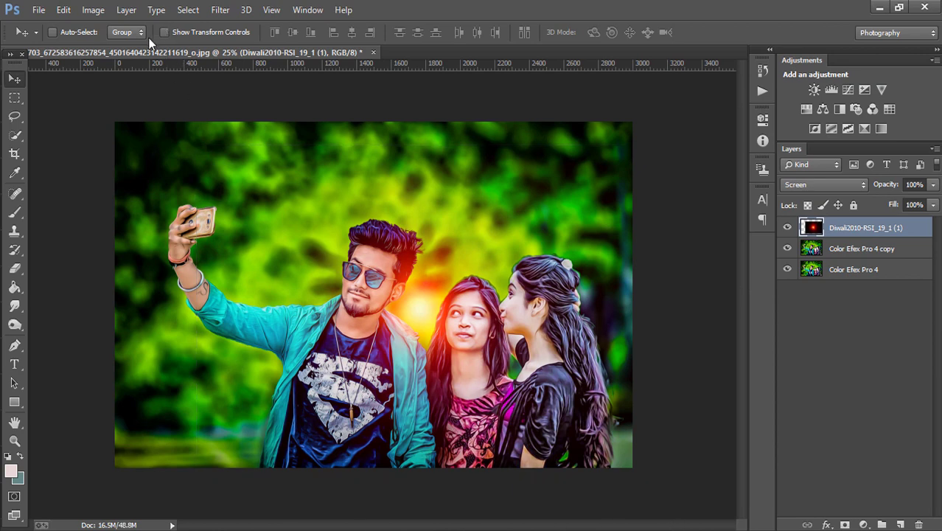
- Embed the 'Friends Forever' quote image tapasheditz42 from STOCK (E:) > quotes > New folder as a layer
left_click(38, 10)
left_click(99, 217)
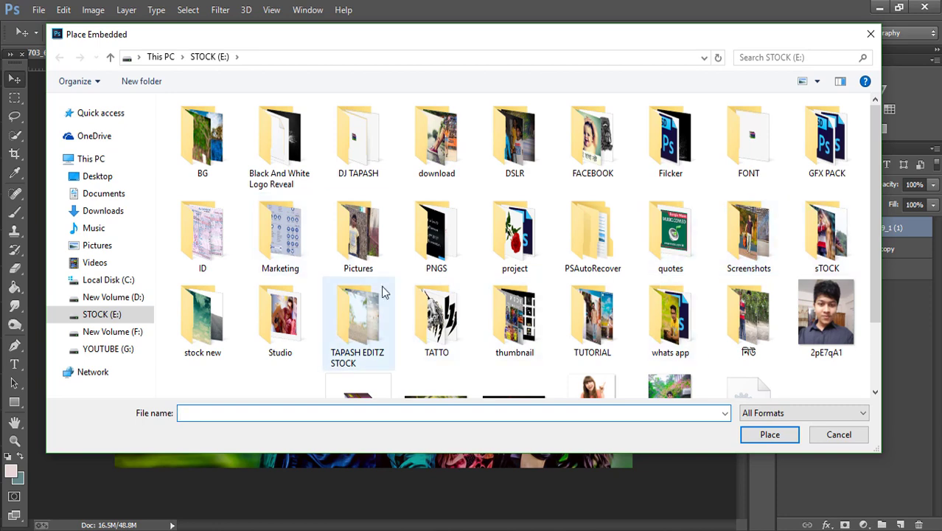
double_click(693, 244)
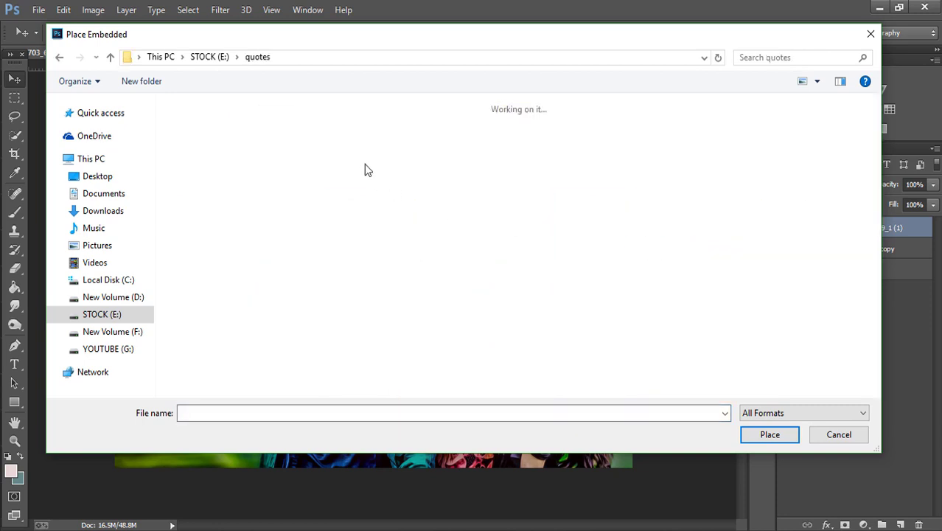
left_click_drag(374, 43, 368, 97)
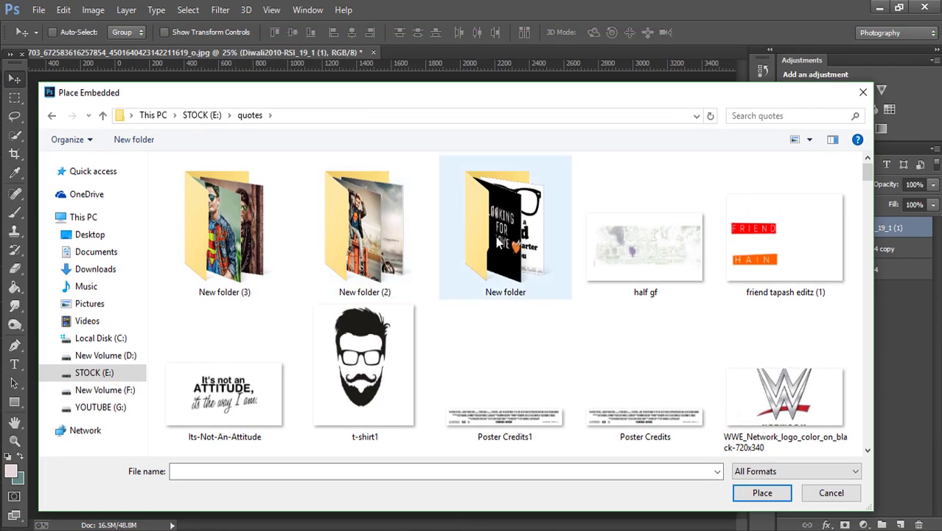
double_click(500, 232)
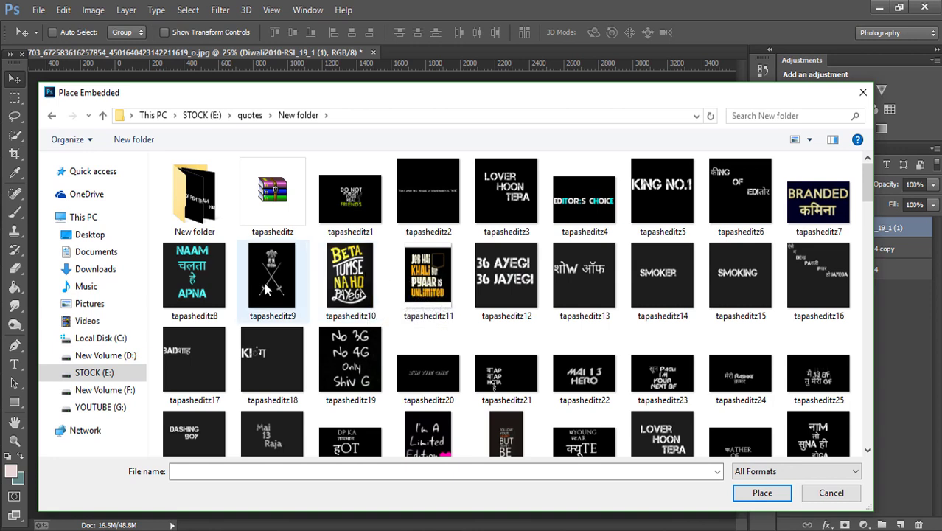
scroll(267, 289, "down", 3)
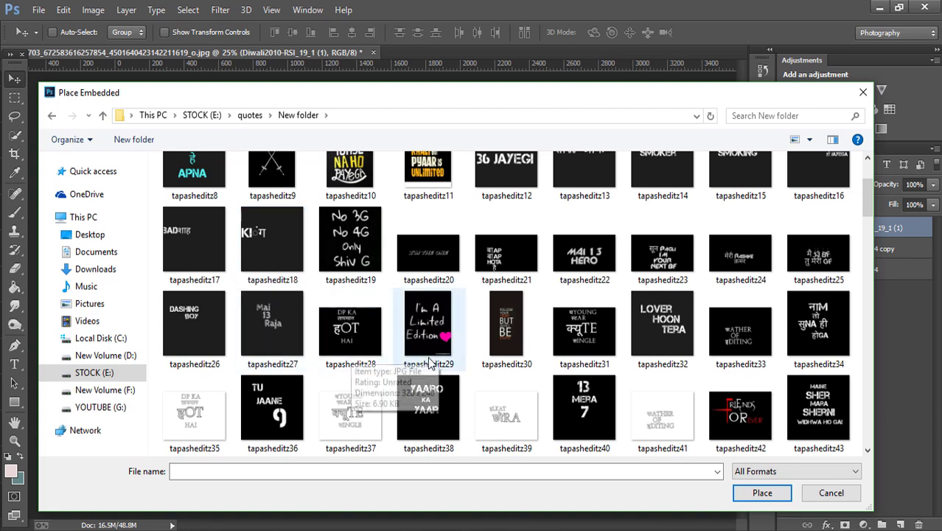
left_click(722, 416)
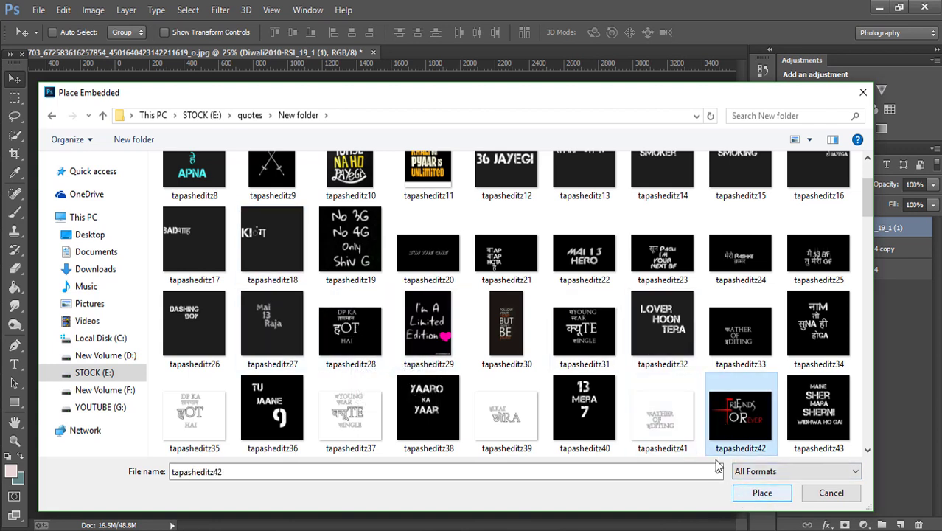
left_click(761, 491)
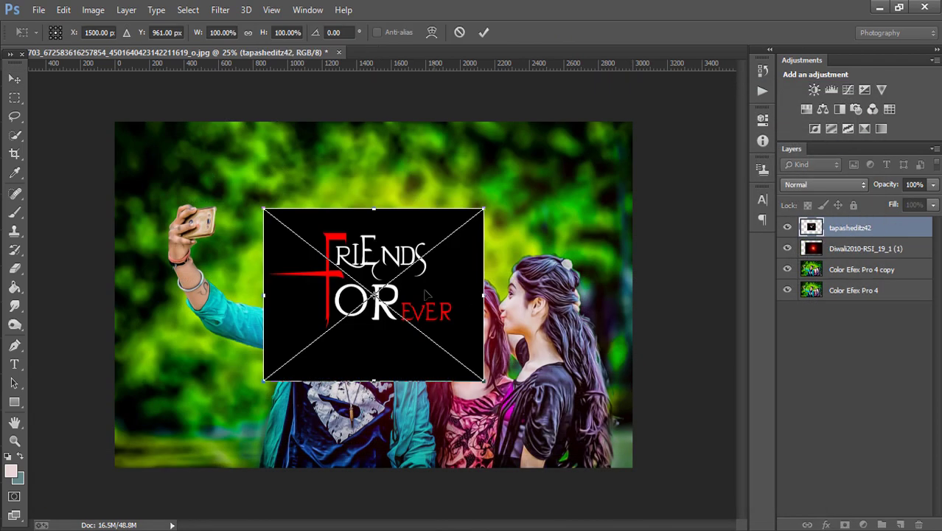
- Set the quote layer to Screen blending, scale it to about 71.5%, and commit it upper-left
left_click(823, 184)
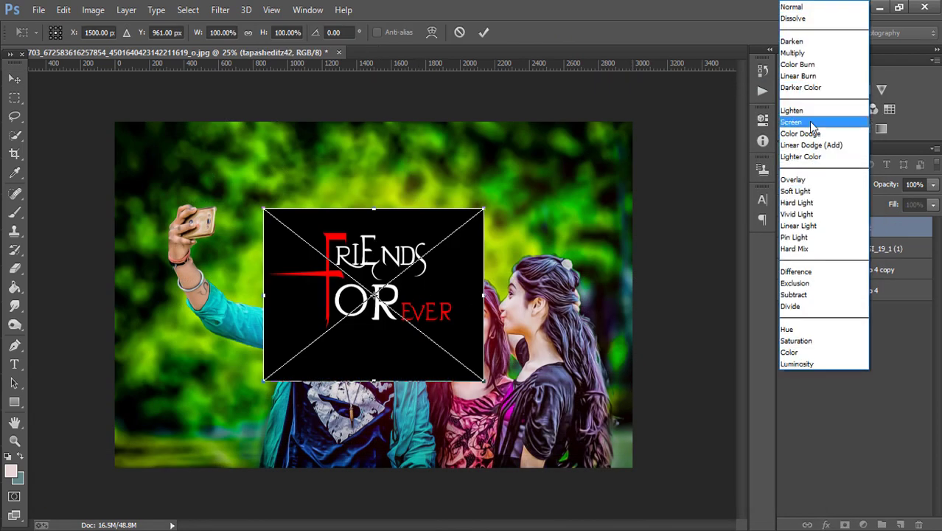
left_click(809, 120)
left_click_drag(448, 284, 353, 182)
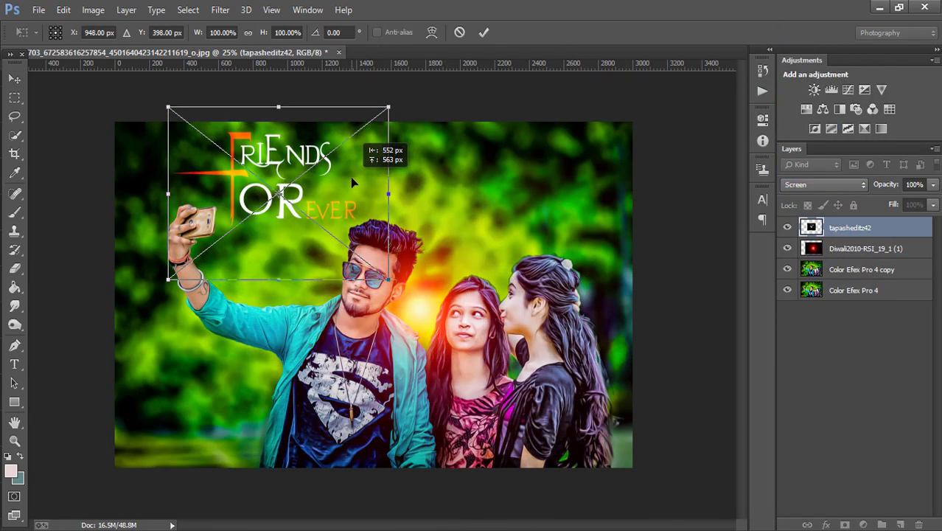
left_click_drag(390, 108, 357, 133)
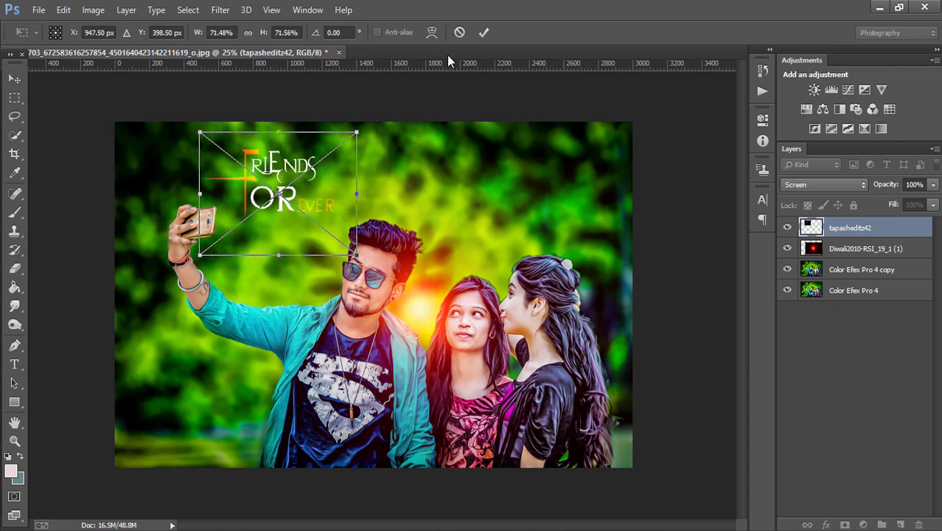
left_click(484, 32)
mouse_move(305, 163)
left_mouse_down()
mouse_move(302, 153)
mouse_move(302, 163)
left_mouse_up()
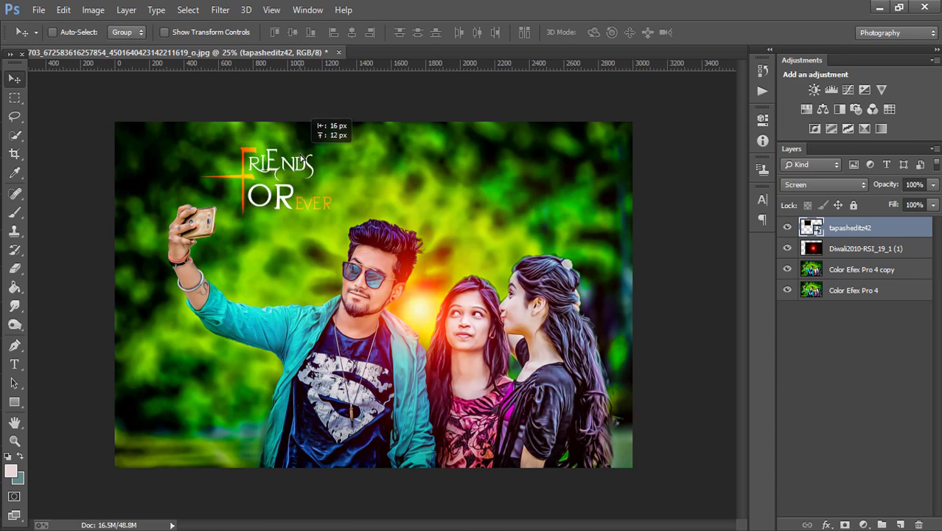
left_click(854, 270)
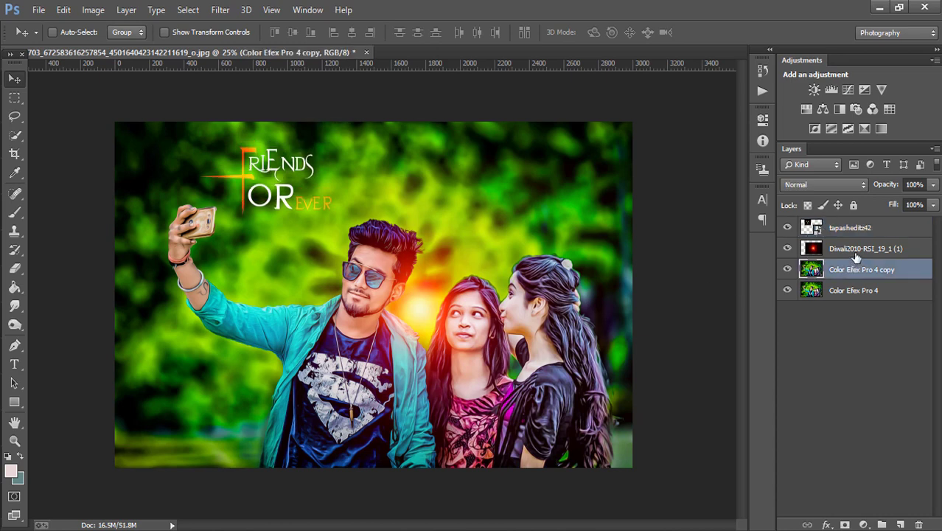
- Merge the flare layer into the Color Efex Pro 4 layer
left_click(851, 288, "shift")
right_click(851, 288)
left_click(656, 417)
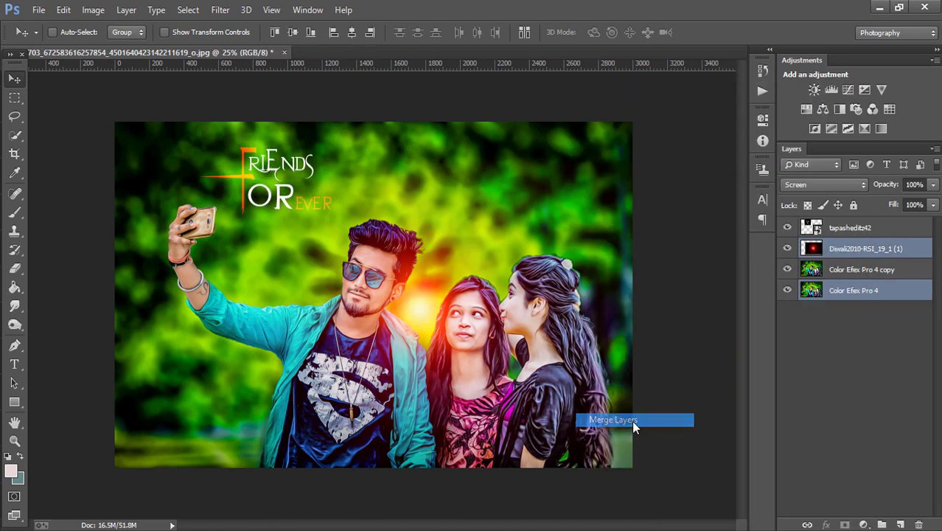
- Apply a 3.3 px Gaussian Blur to a rectangular selection around the Friends Forever text
left_click(14, 97)
mouse_move(184, 134)
left_mouse_down()
mouse_move(316, 207)
mouse_move(398, 198)
left_mouse_up()
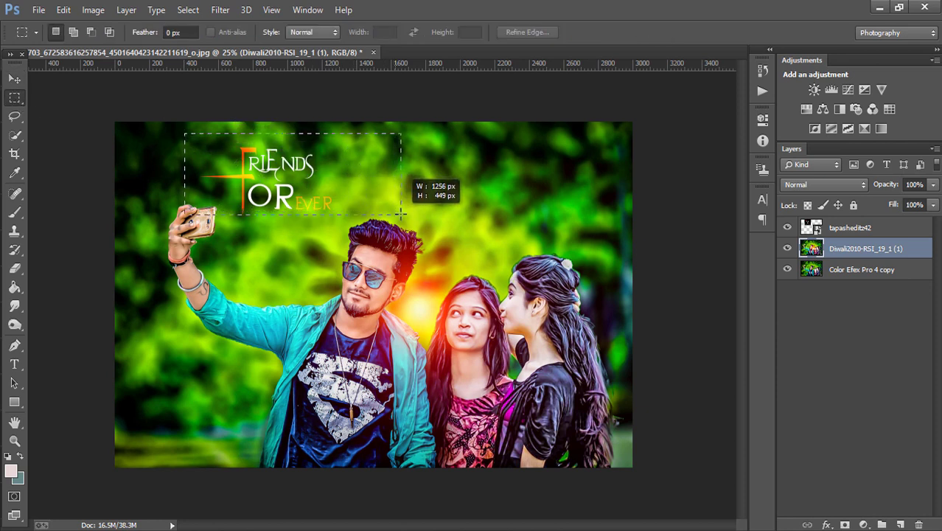
mouse_move(224, 144)
left_mouse_down()
mouse_move(245, 147)
mouse_move(333, 214)
left_mouse_up()
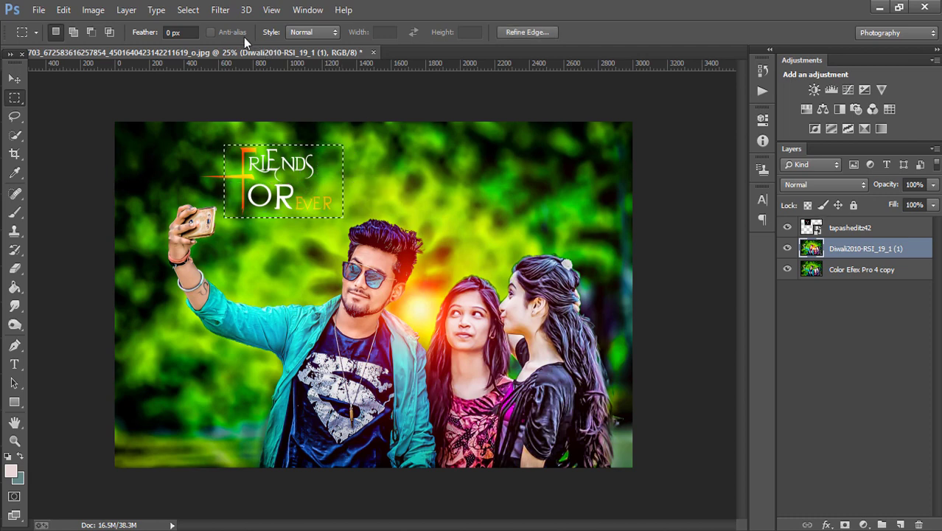
left_click(220, 10)
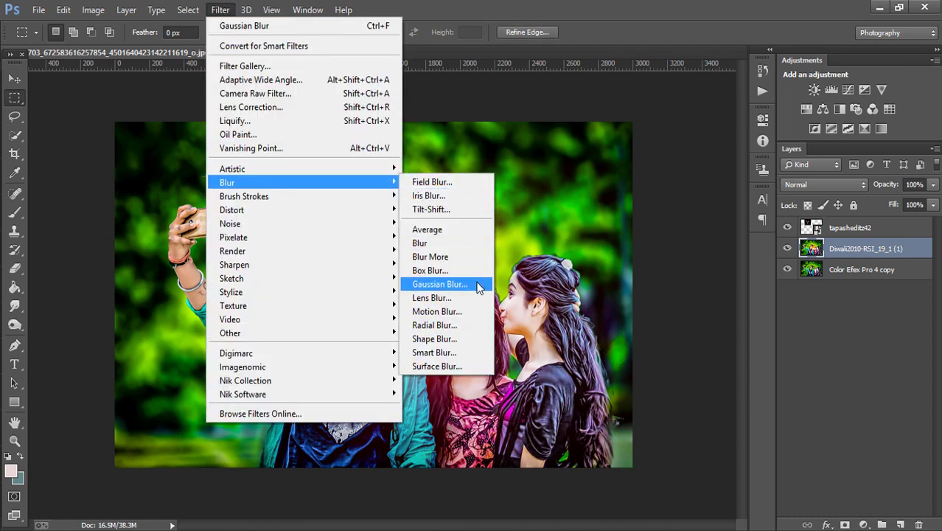
left_click(479, 279)
left_click_drag(629, 271, 593, 271)
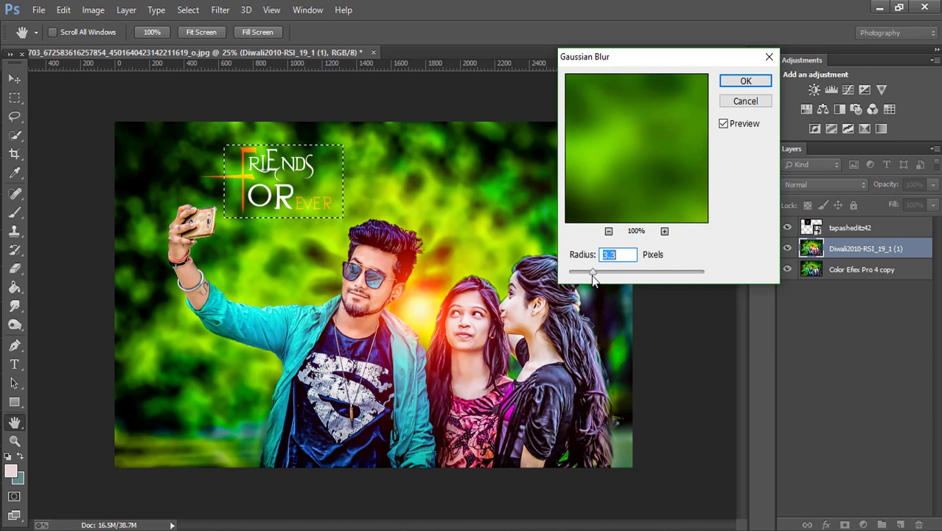
left_click(743, 81)
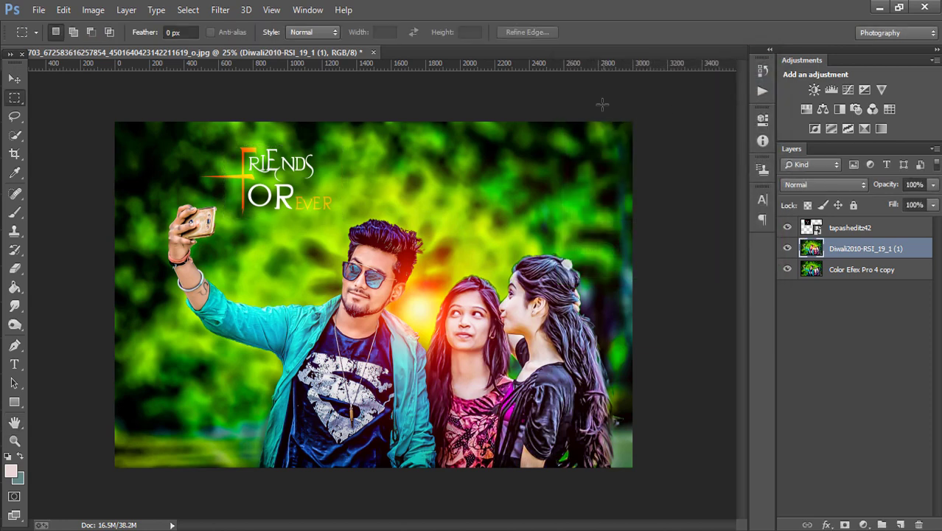
- Flatten to a single Background layer and apply Selective Color to Blacks with Black at -13
right_click(900, 253)
left_click(655, 447)
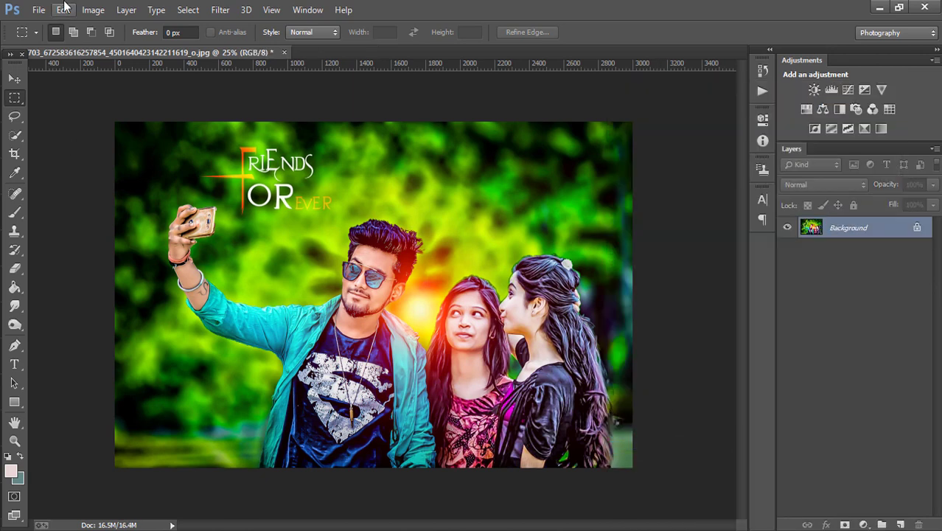
left_click(93, 10)
mouse_move(113, 46)
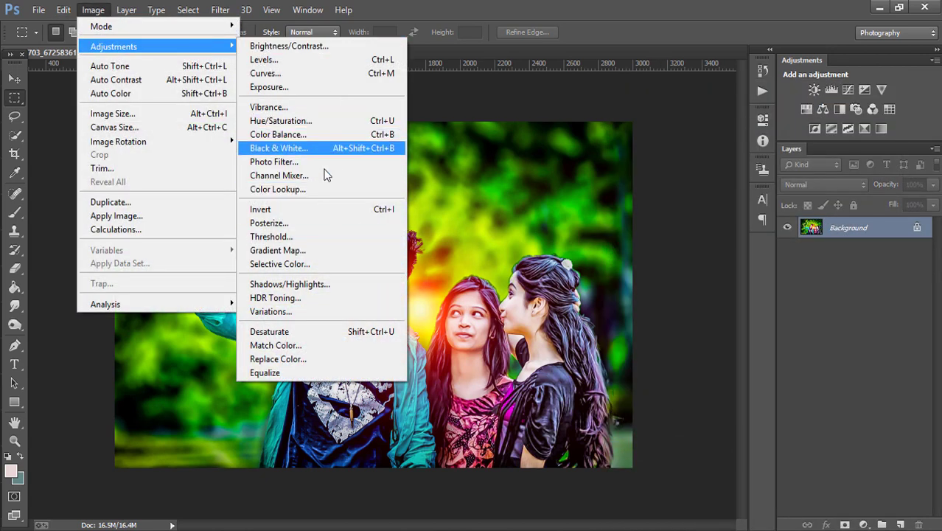
left_click(311, 262)
left_click(733, 132)
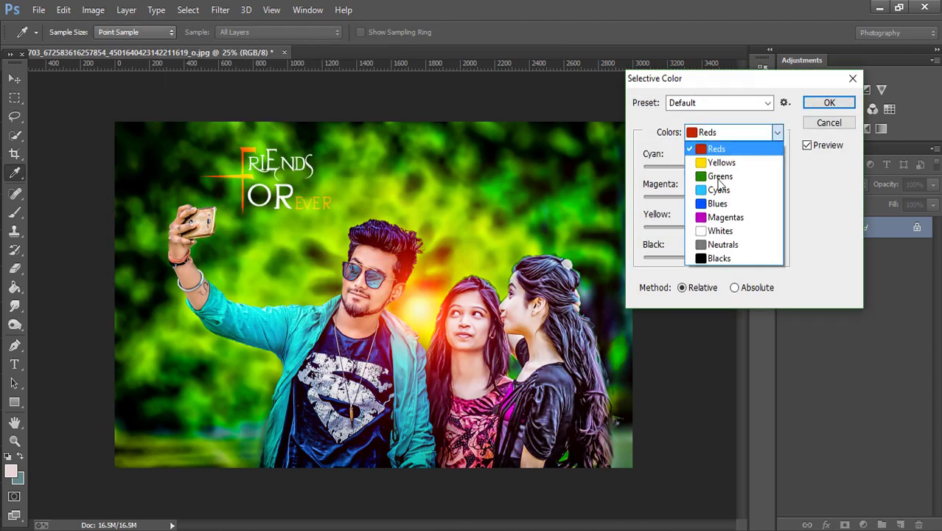
left_click(712, 257)
mouse_move(712, 256)
left_mouse_down()
mouse_move(703, 249)
mouse_move(718, 167)
left_mouse_up()
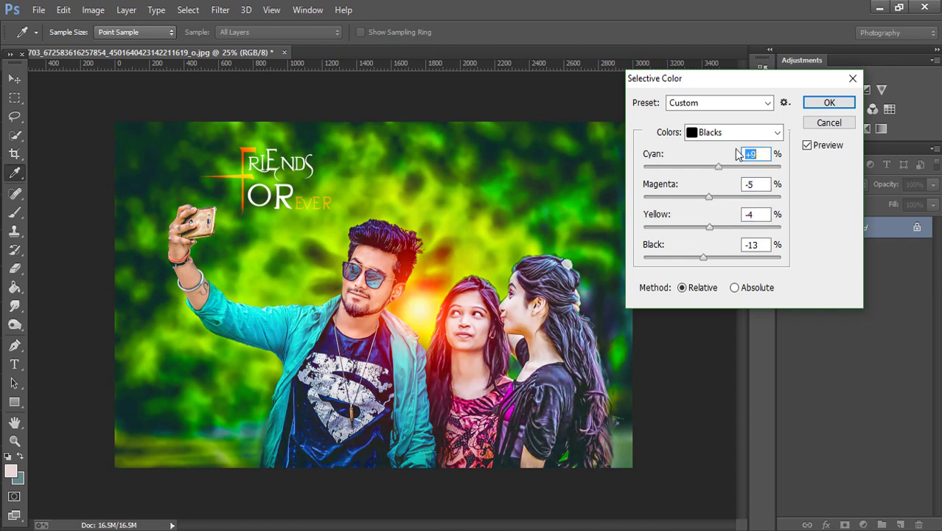
left_click(829, 102)
key("m")
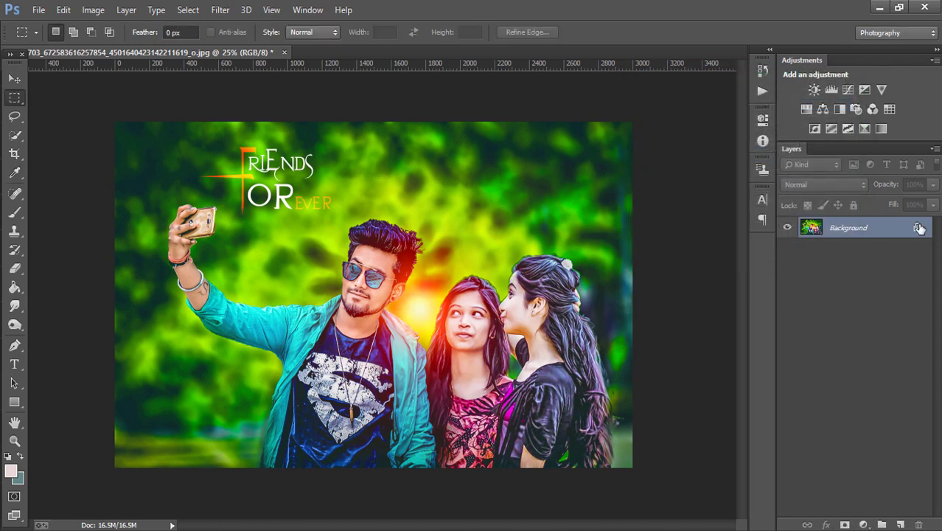
key("ctrl+minus")
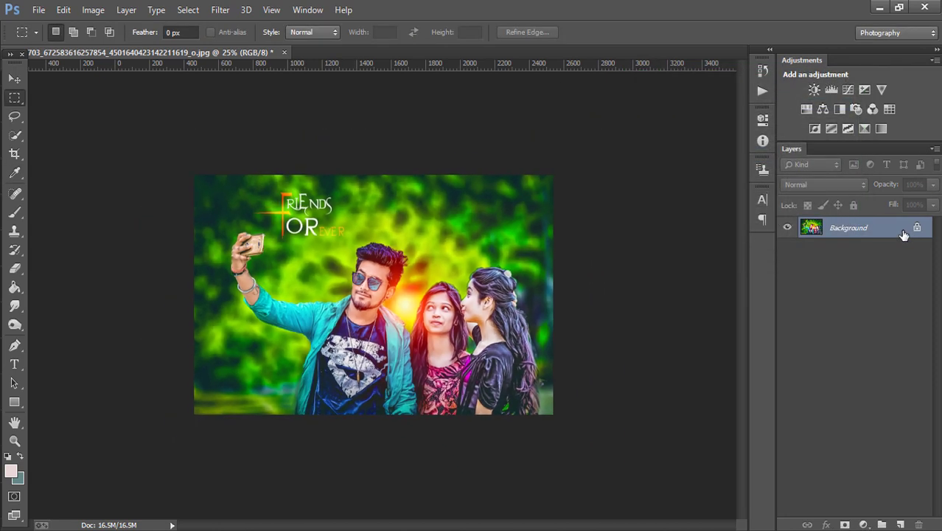
key("ctrl+minus")
key("ctrl+minus")
key("ctrl+minus")
key("ctrl+plus")
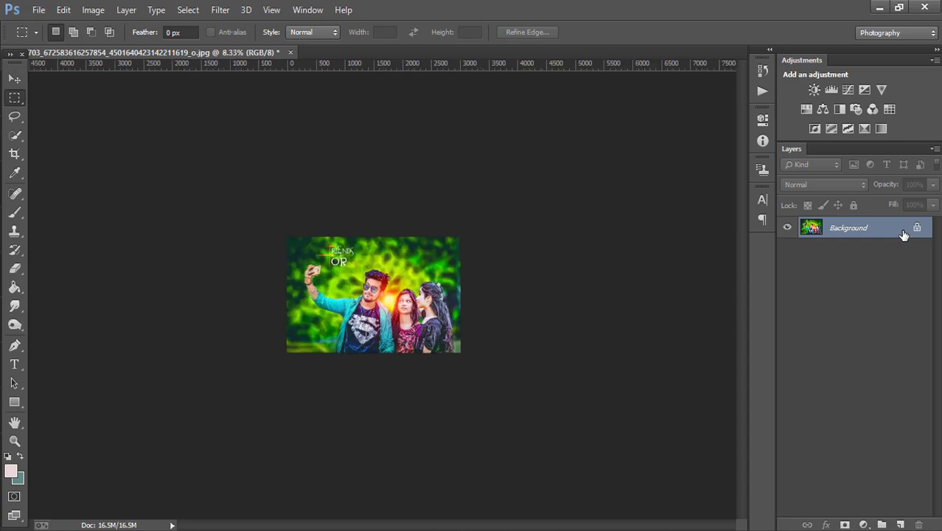